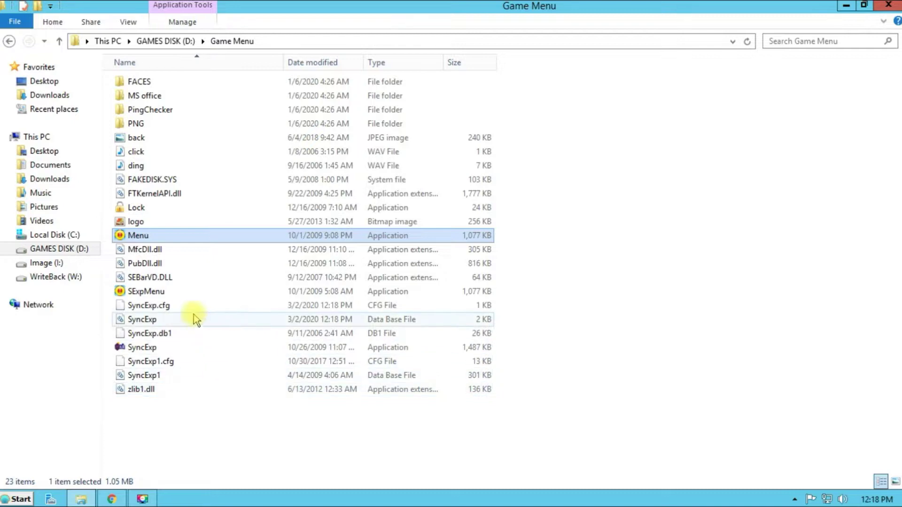
Launch SyncExp from D:\Game Menu to open the Resource Center Editor
click(137, 349)
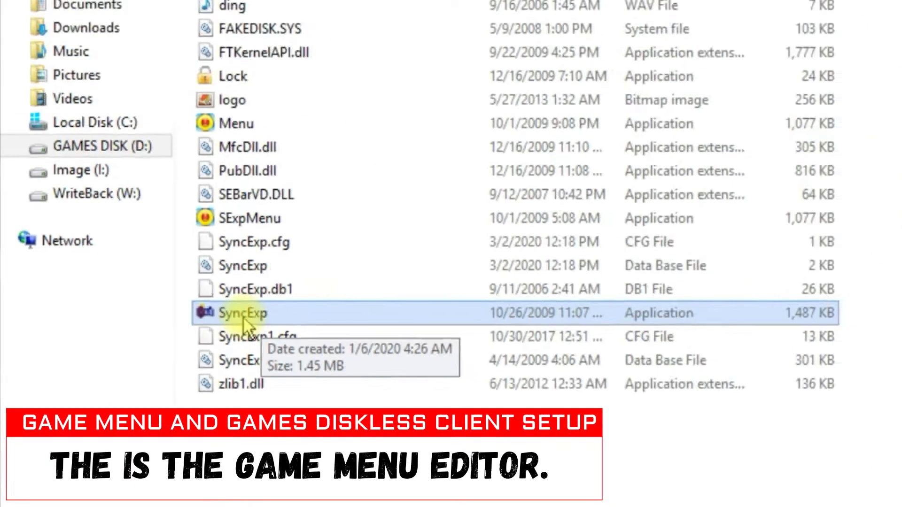
right_click(348, 287)
click(161, 113)
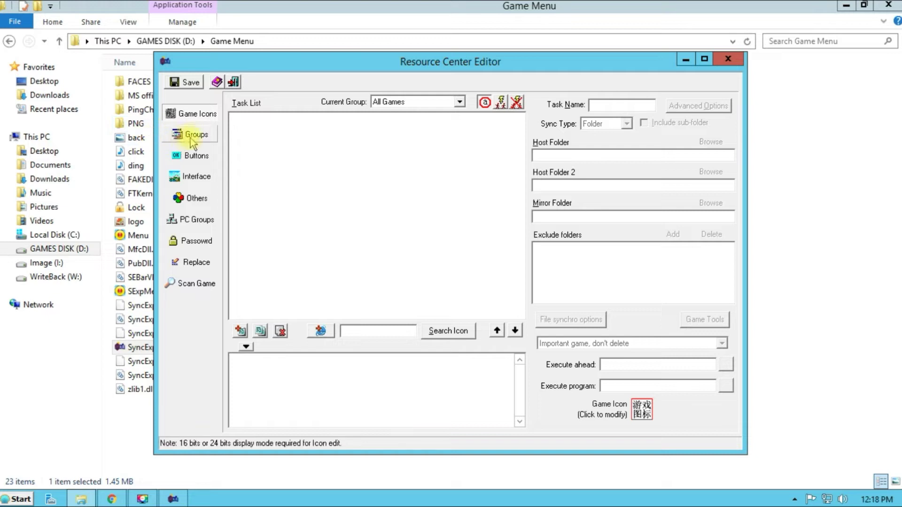
Add ONLINE GAMES and LAN GAMES groups on the Groups page and save them
click(194, 136)
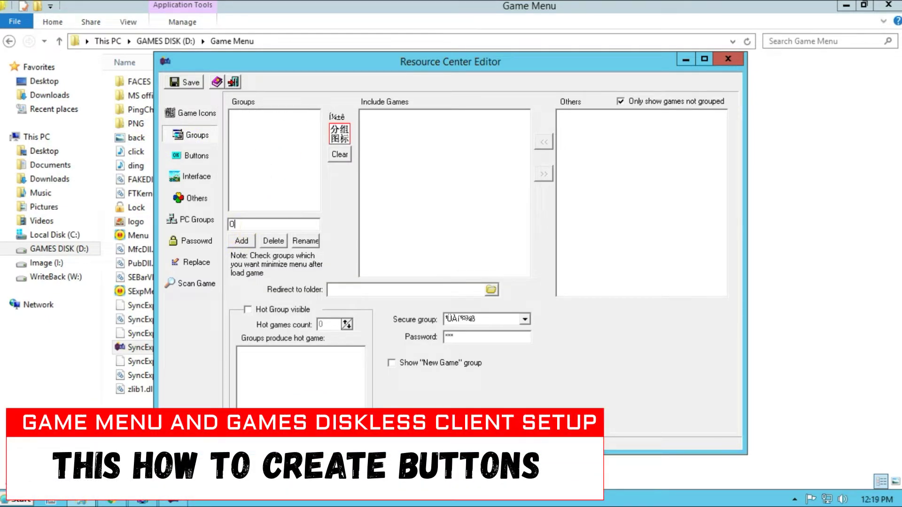
click(242, 240)
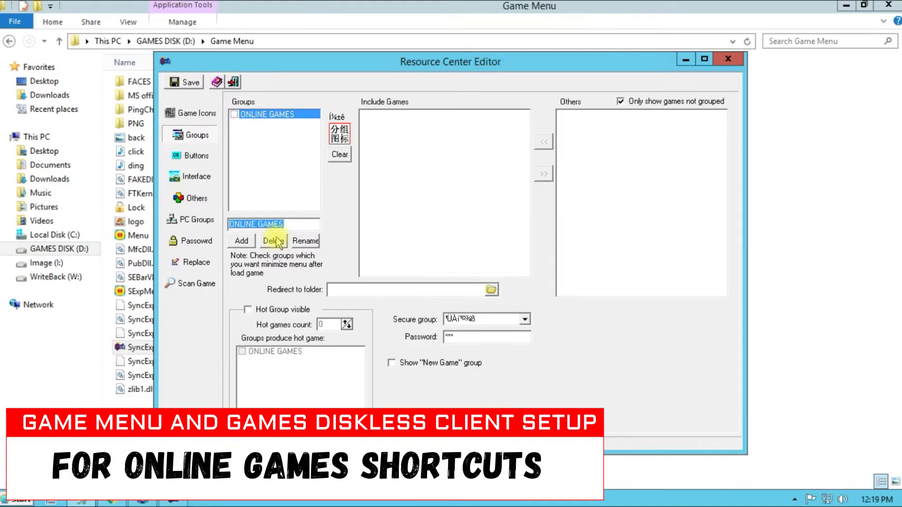
text(LAN GAMES)
click(249, 241)
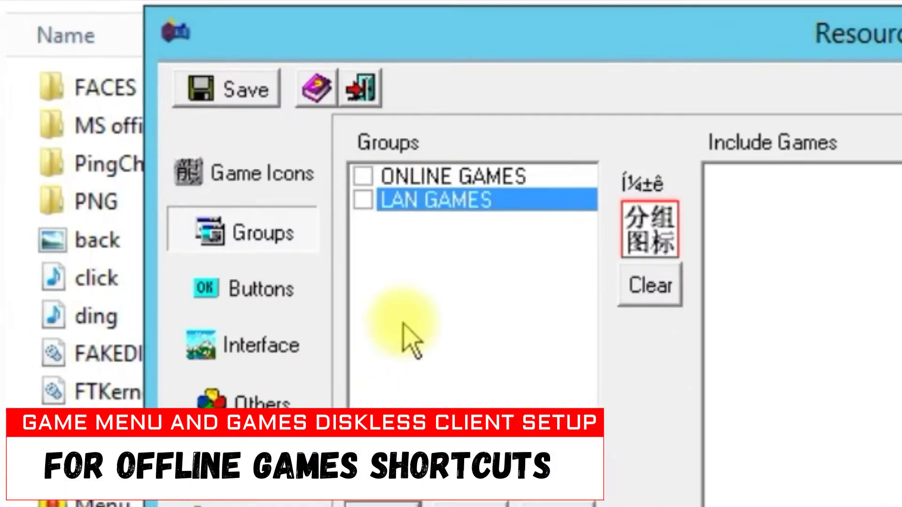
click(256, 114)
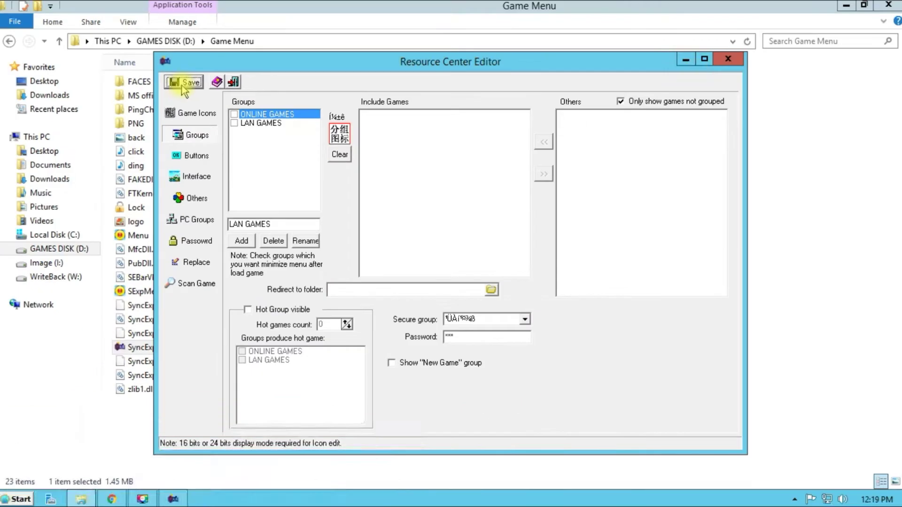
click(227, 89)
Close the editor and run Menu to preview the two group buttons
click(722, 61)
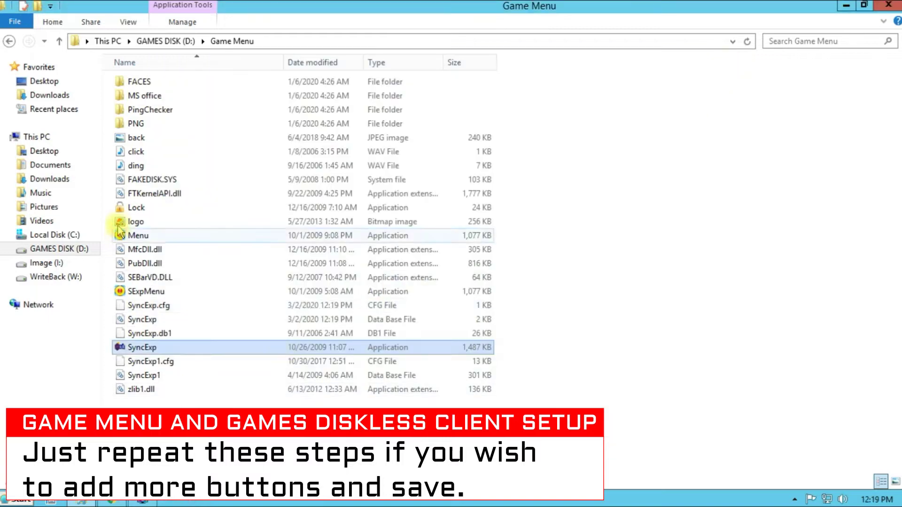
right_click(137, 235)
click(147, 183)
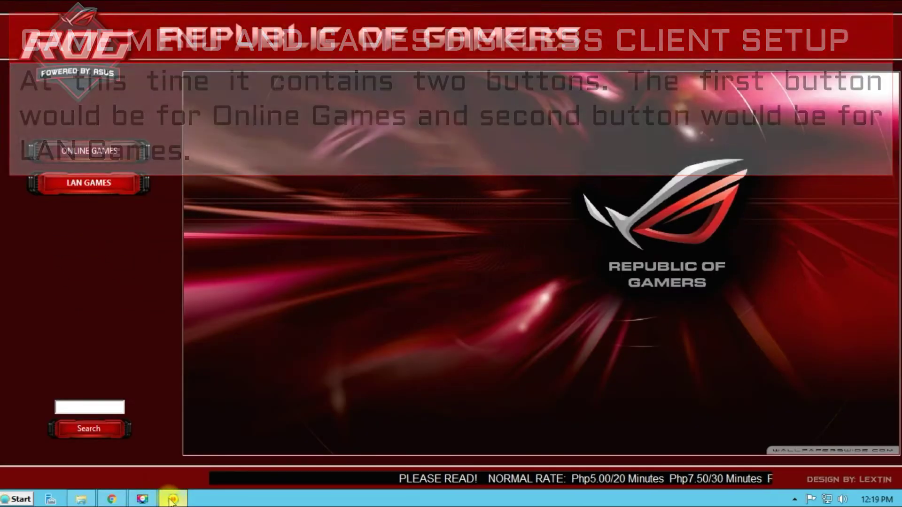
mouse_move(173, 499)
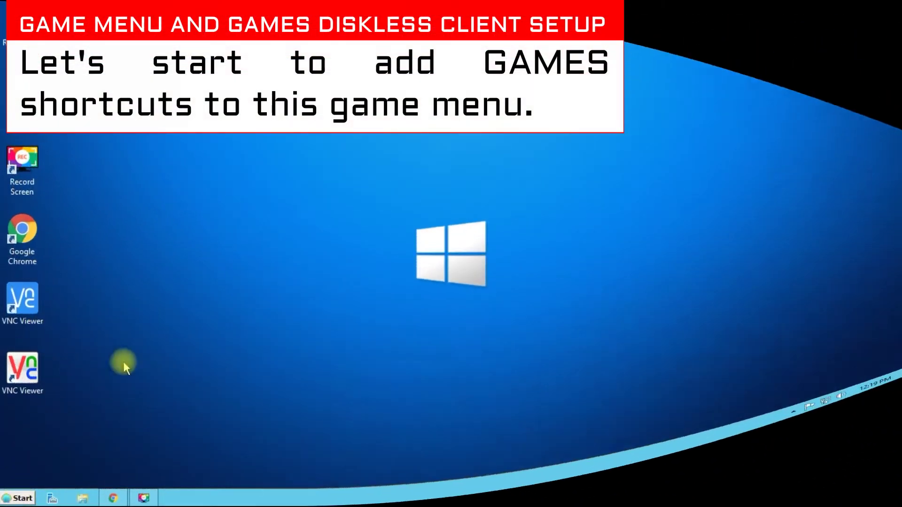
click(16, 498)
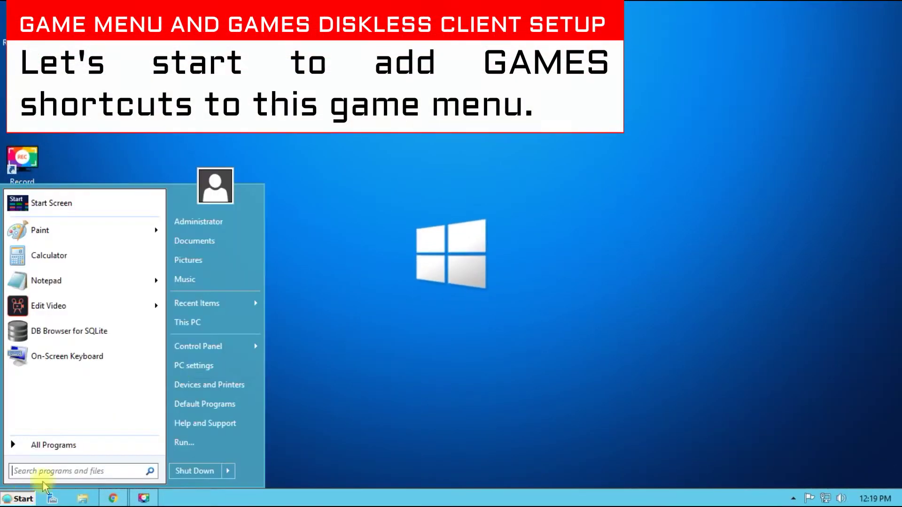
Open the ONLINE GAMES folder on GAMES DISK (D:)
click(195, 320)
right_click(356, 188)
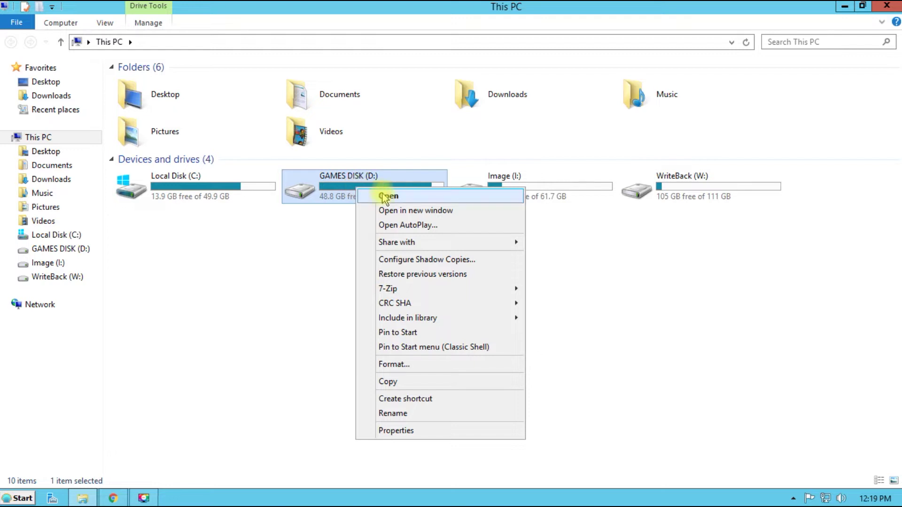
click(384, 196)
click(169, 181)
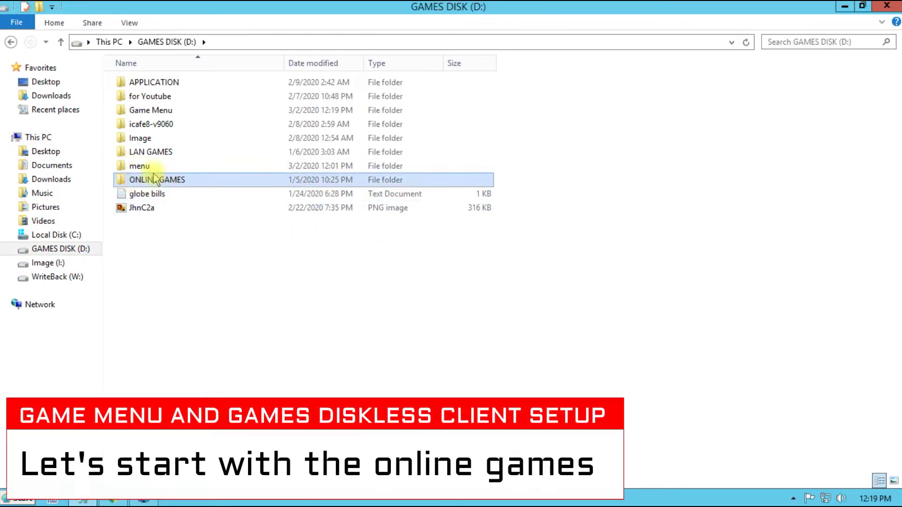
right_click(151, 185)
click(175, 191)
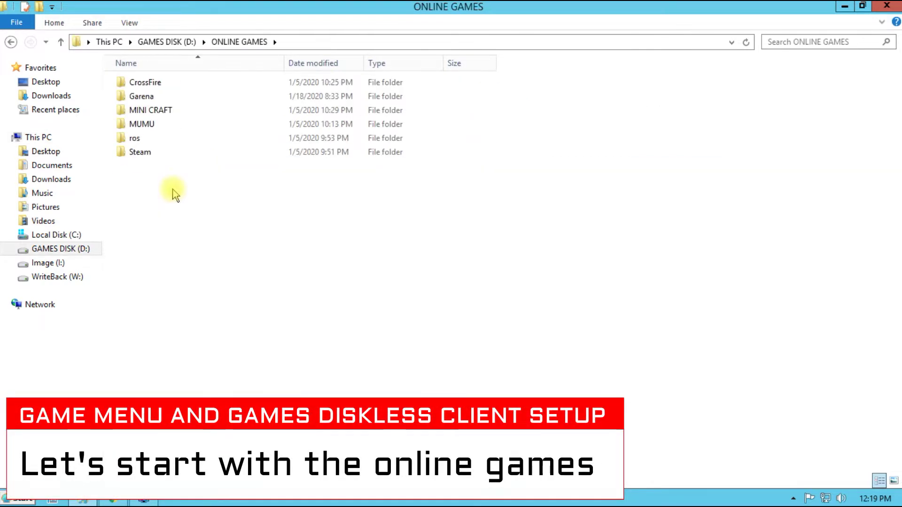
Send a desktop shortcut of the Steam application to the desktop
click(145, 154)
right_click(167, 154)
click(179, 165)
drag(898, 136, 898, 315)
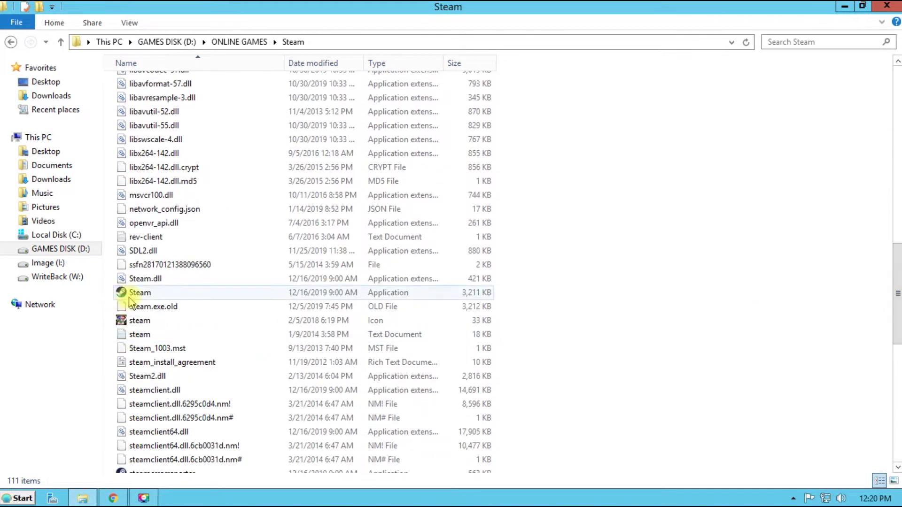
click(123, 292)
right_click(143, 292)
mouse_move(182, 192)
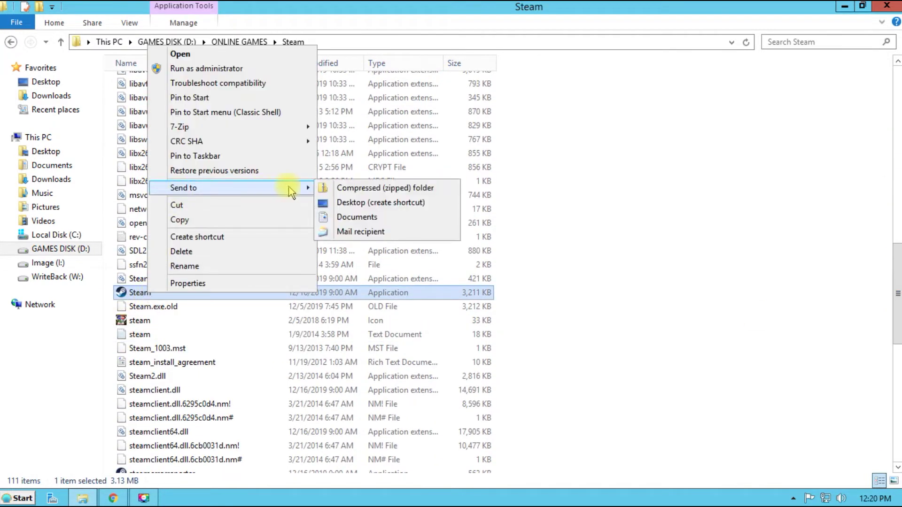
click(348, 202)
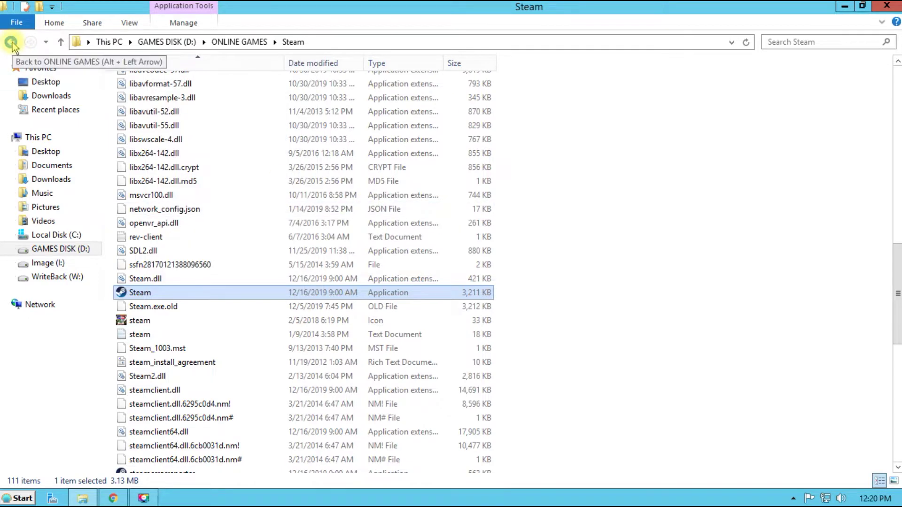
Create a desktop shortcut for the ros application from its ONLINE GAMES folder
click(11, 44)
double_click(131, 151)
drag(897, 141, 898, 381)
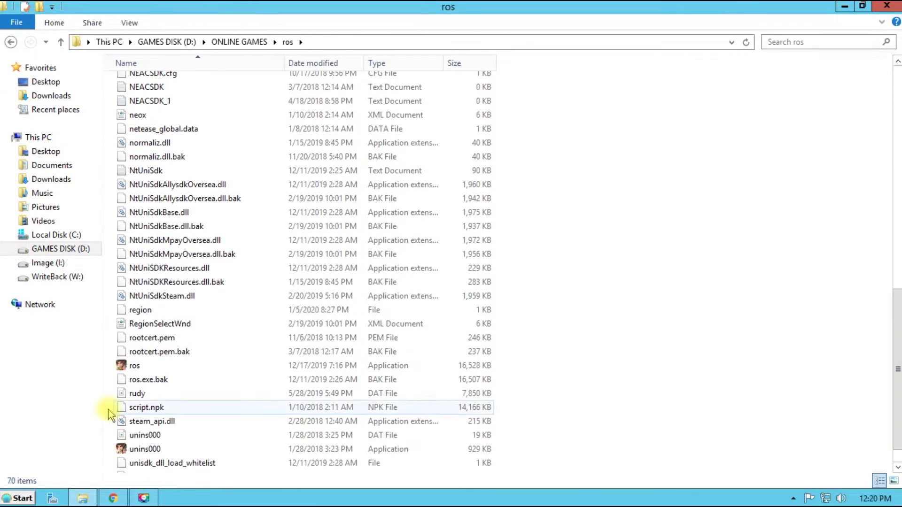
right_click(121, 365)
mouse_move(178, 263)
click(358, 276)
Create a desktop shortcut for CFLauncher from CrossFire\Crossfire PH
click(11, 42)
right_click(151, 84)
click(161, 91)
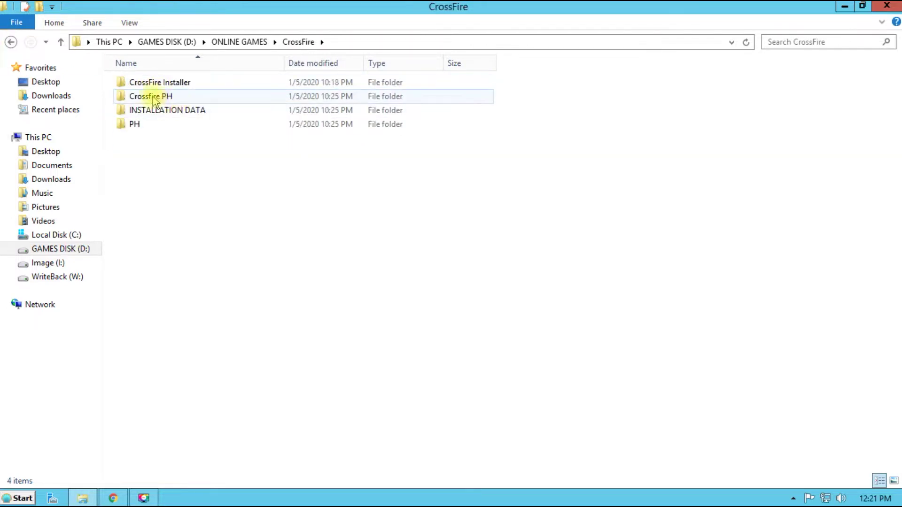
right_click(155, 100)
click(162, 103)
click(147, 319)
right_click(150, 318)
mouse_move(201, 212)
click(359, 226)
Create a desktop shortcut for the Garena application
click(11, 42)
click(11, 42)
double_click(129, 97)
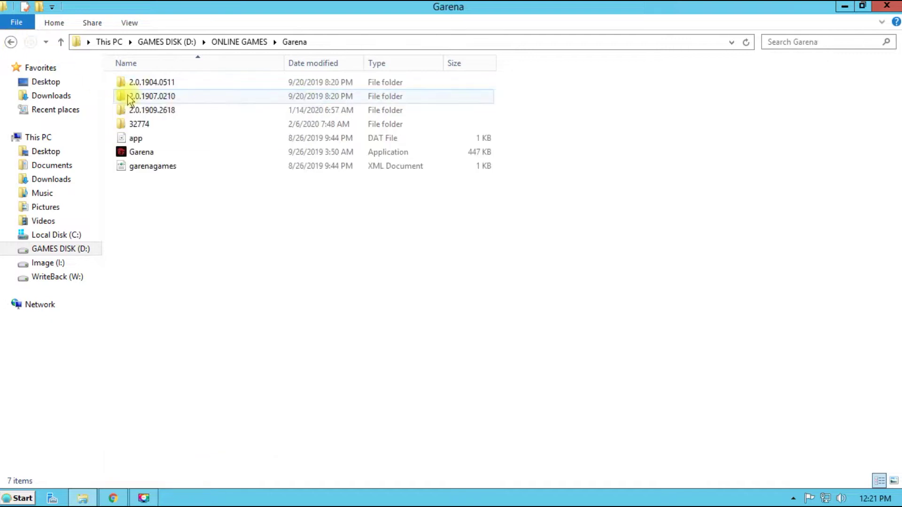
click(141, 152)
right_click(146, 152)
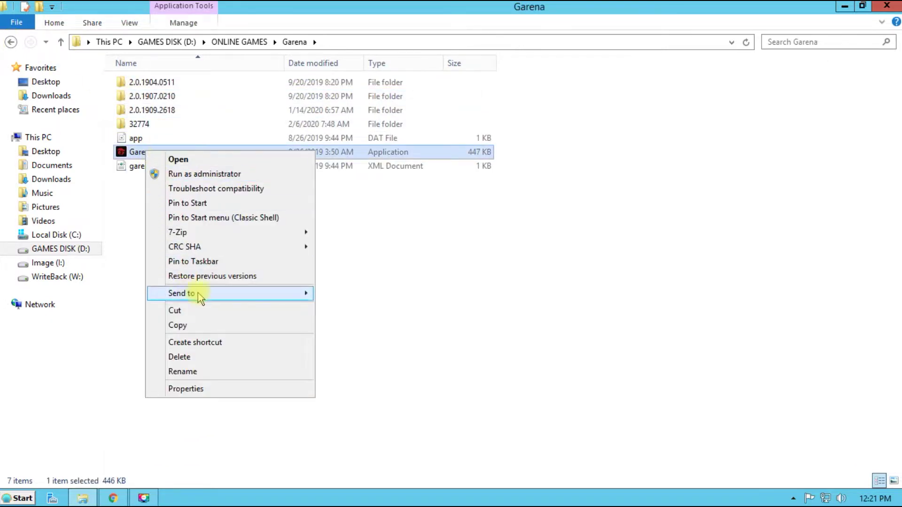
mouse_move(259, 293)
click(334, 308)
On the desktop, rename the ros shortcut to ROS
key(super+d)
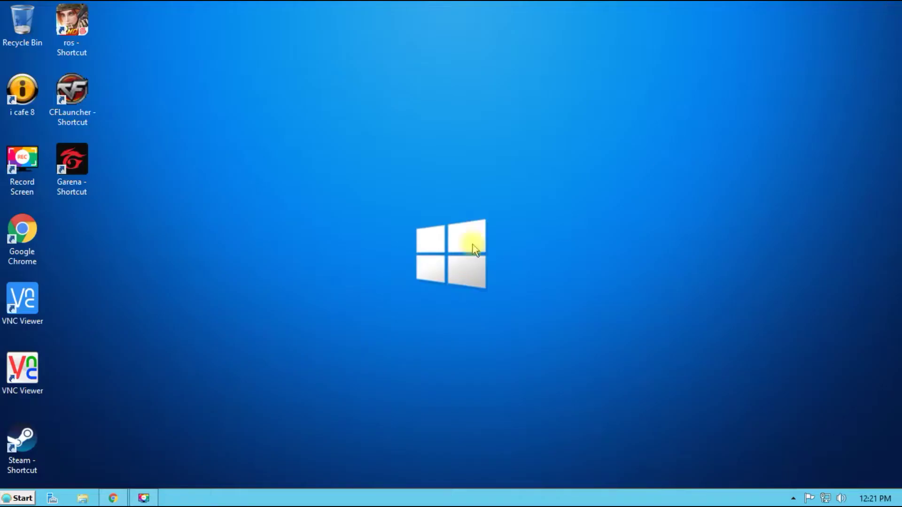
drag(86, 26, 81, 23)
click(21, 442)
right_click(70, 41)
click(101, 278)
key(End)
key(BackSpace)
key(BackSpace)
key(BackSpace)
key(BackSpace)
key(BackSpace)
key(BackSpace)
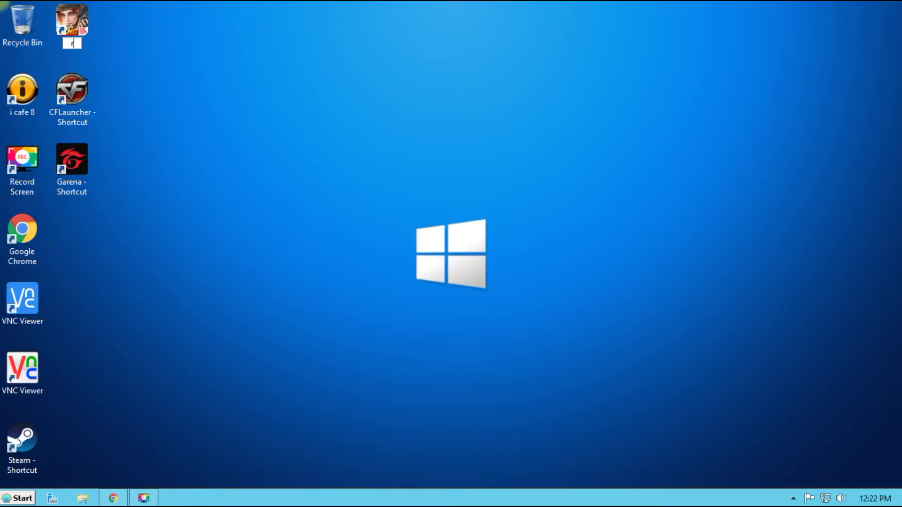
Rename the CFLauncher shortcut to CROSSFIRE and trim the Garena shortcut's name to Garena
click(93, 119)
key(F2)
text(CROSSFIRE)
click(83, 182)
key(F2)
key(End)
key(BackSpace)
key(BackSpace)
key(BackSpace)
key(BackSpace)
key(BackSpace)
key(BackSpace)
key(BackSpace)
key(BackSpace)
key(BackSpace)
key(BackSpace)
key(BackSpace)
key(Return)
Move the Steam shortcut to the top row and rename it STEAM
drag(22, 439, 170, 21)
right_click(170, 29)
click(197, 270)
text(STEAM)
key(Return)
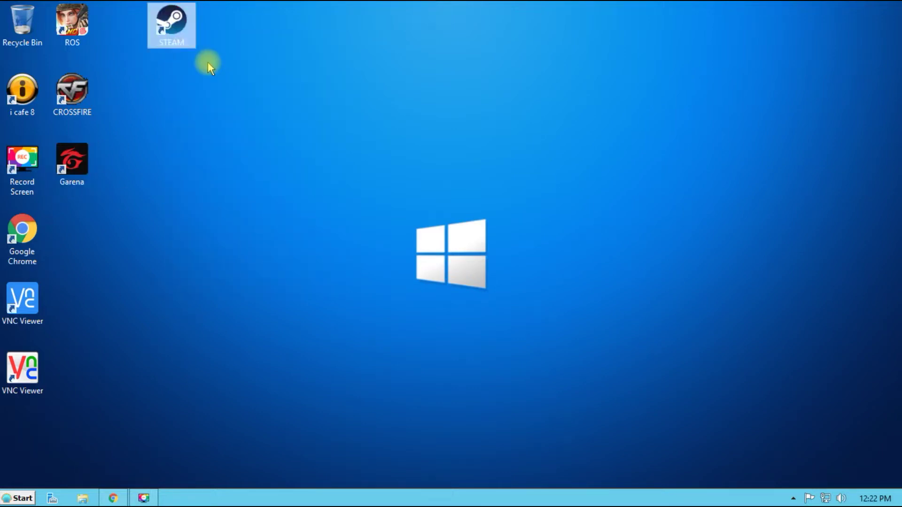
Group the four game shortcuts together at the desktop's top right
drag(214, 206, 47, 5)
drag(72, 21, 667, 21)
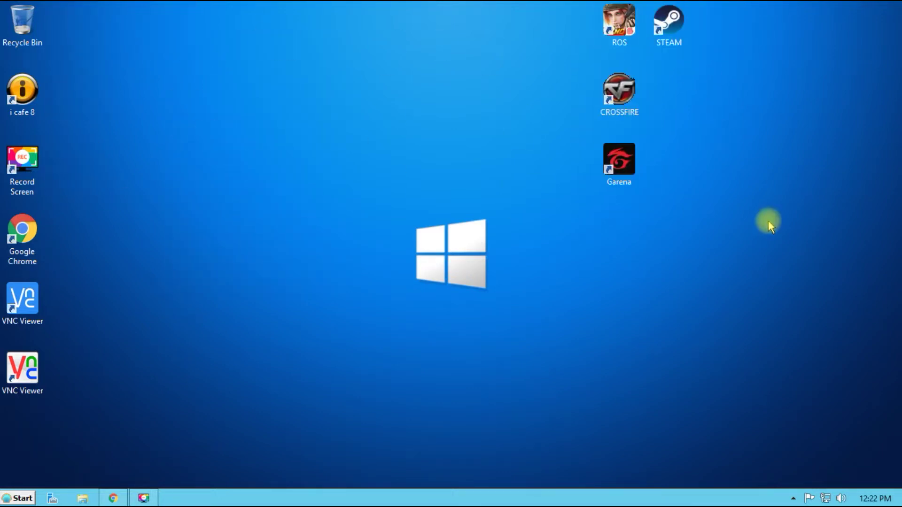
click(18, 499)
Launch the SyncExp editor from D:\Game Menu
click(194, 323)
right_click(343, 194)
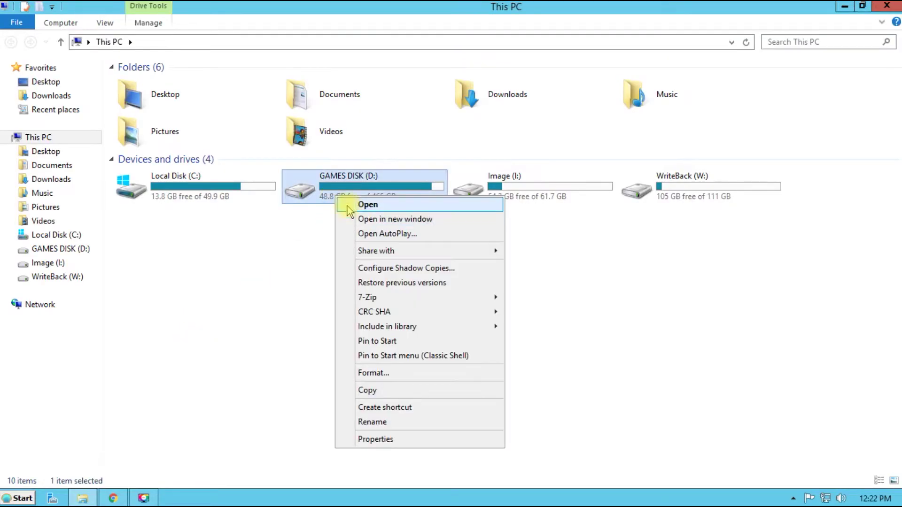
click(348, 215)
click(168, 117)
double_click(168, 117)
click(144, 347)
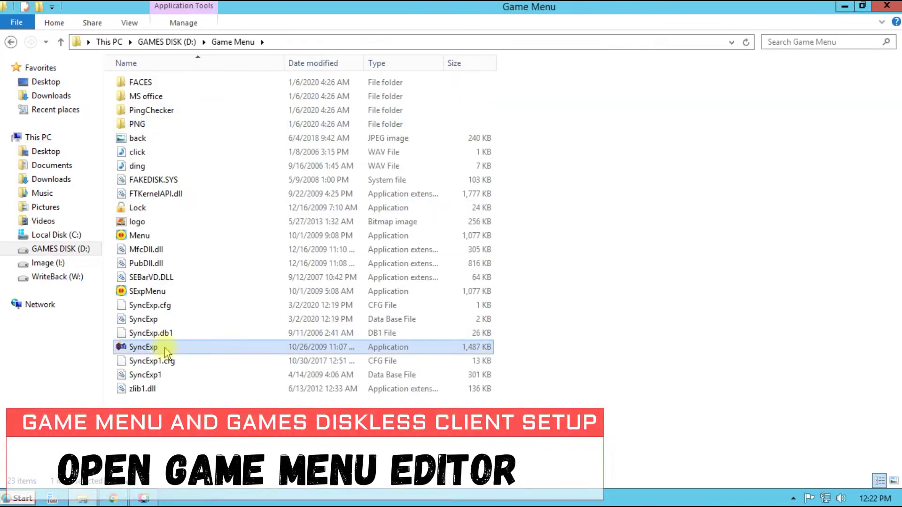
right_click(144, 347)
click(184, 111)
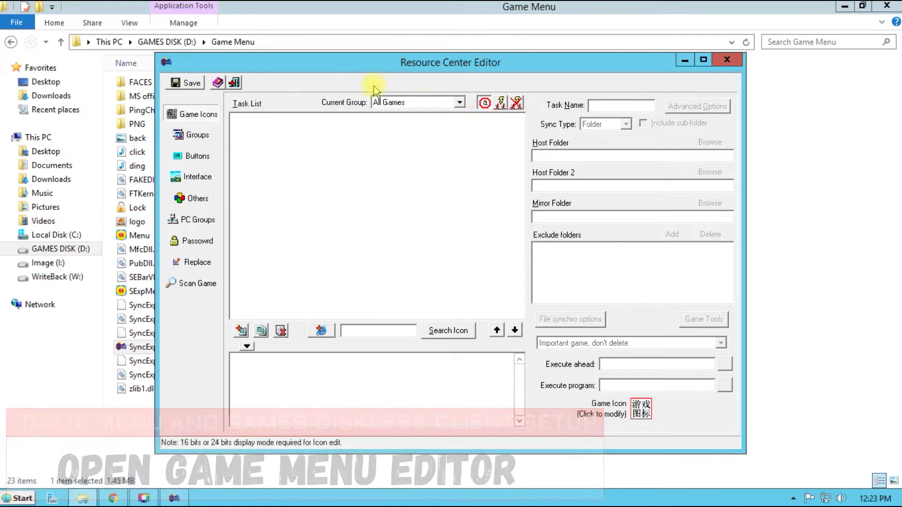
Make ONLINE GAMES the current group in the editor
click(450, 103)
click(399, 114)
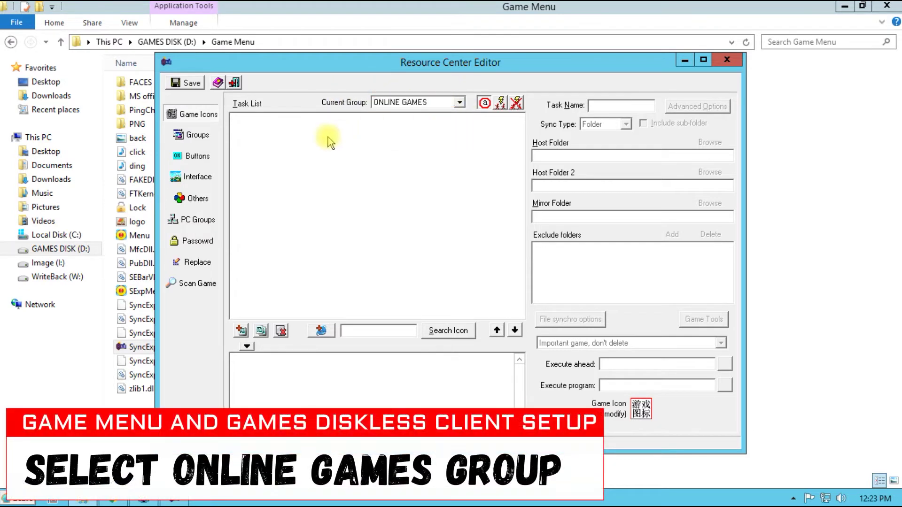
click(195, 135)
click(264, 116)
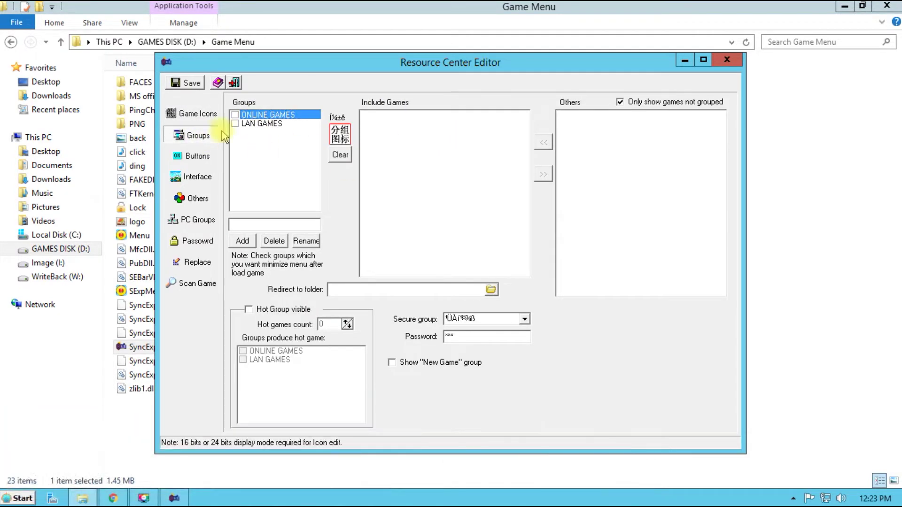
click(197, 114)
click(414, 102)
click(415, 116)
Drag the ROS, CROSSFIRE, Garena and STEAM desktop shortcuts into the ONLINE GAMES task list
click(844, 6)
drag(580, 62, 489, 26)
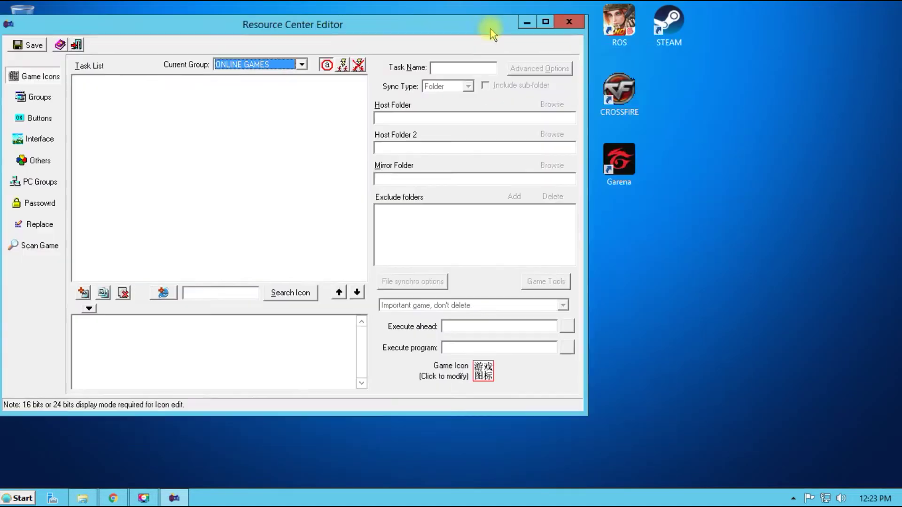
drag(726, 205, 632, 29)
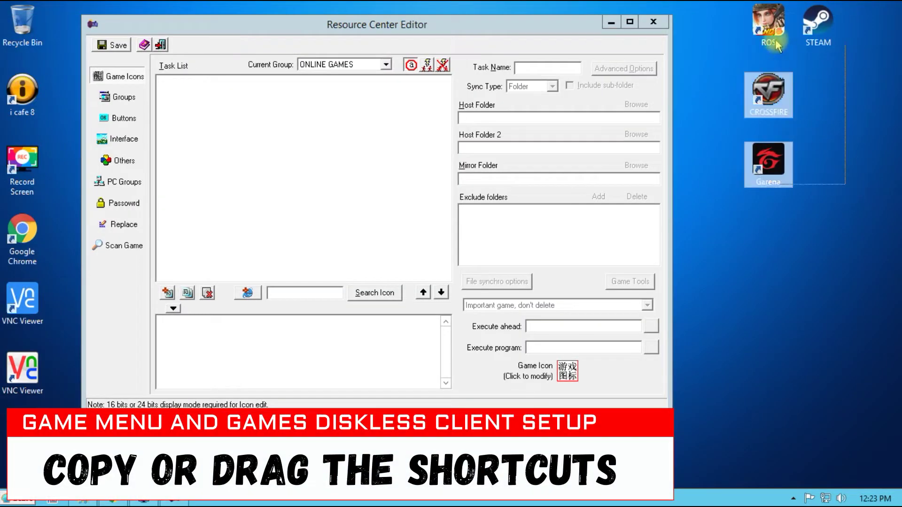
drag(763, 21, 227, 115)
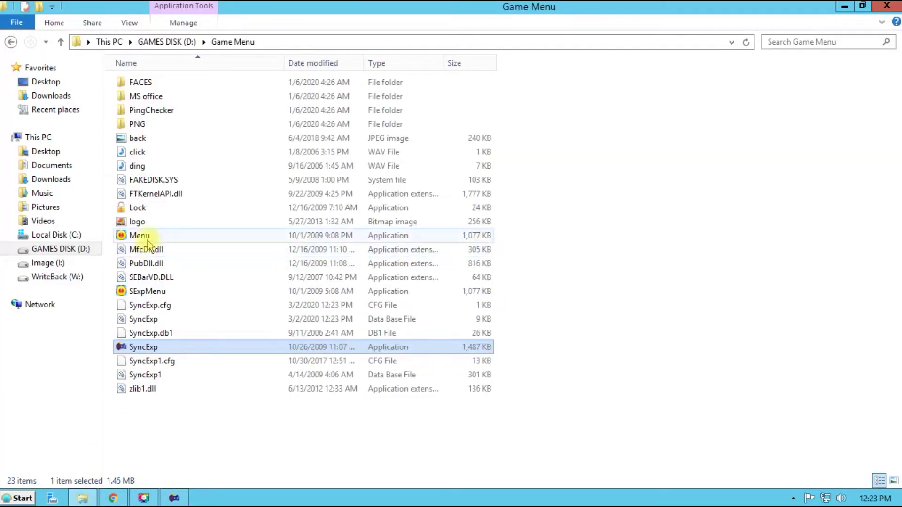
Run the game menu and launch STEAM from it
right_click(137, 235)
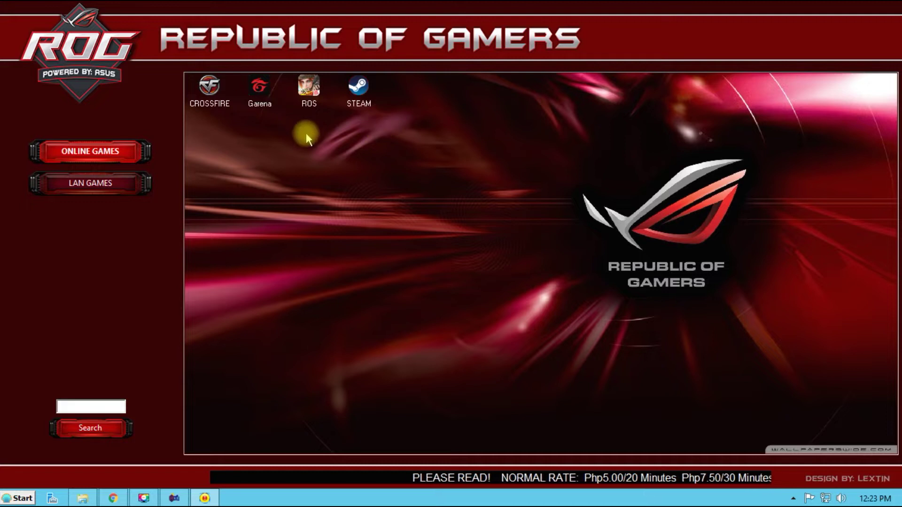
right_click(357, 99)
click(370, 101)
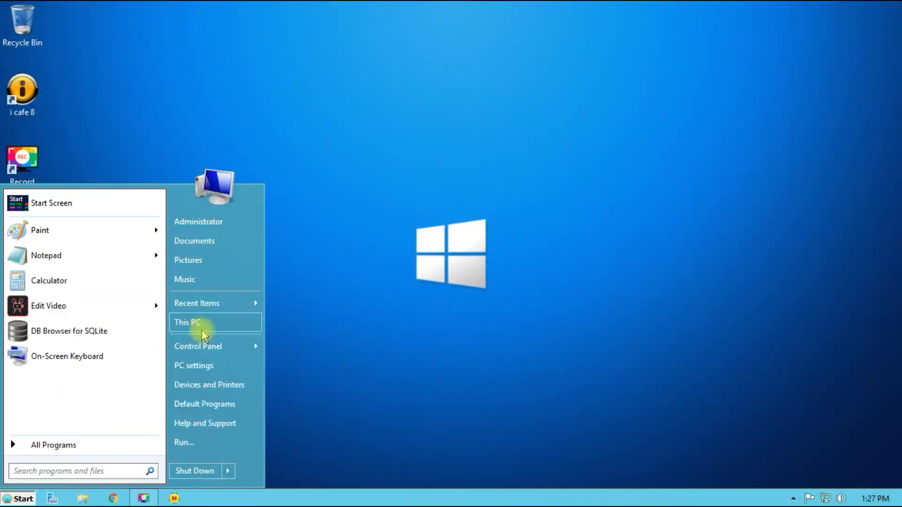
Open D:\LAN GAMES\Call of Duty - Black Ops and send a BlackOps shortcut to the desktop
click(202, 323)
double_click(387, 197)
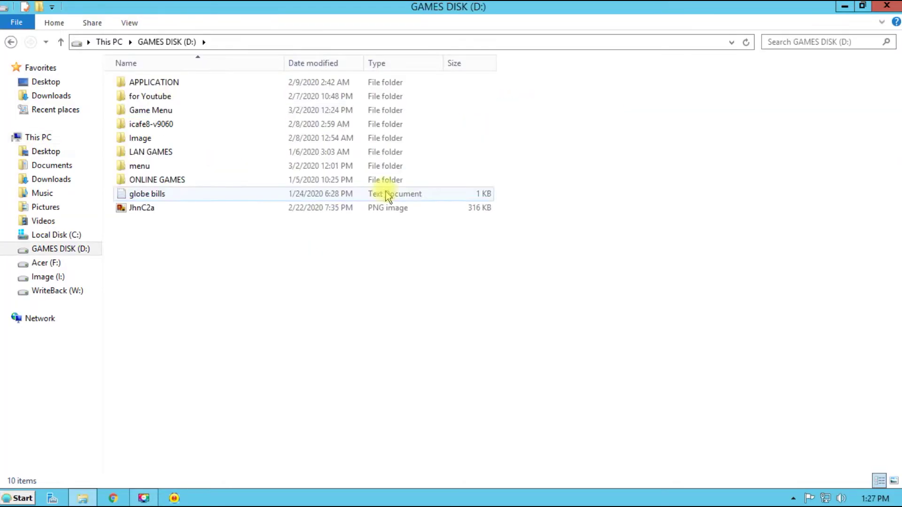
double_click(145, 148)
double_click(160, 83)
right_click(153, 152)
key(Escape)
key(alt+Left)
Create desktop shortcuts for MW3 and gta_sa from their LAN GAMES folders
double_click(184, 96)
right_click(181, 328)
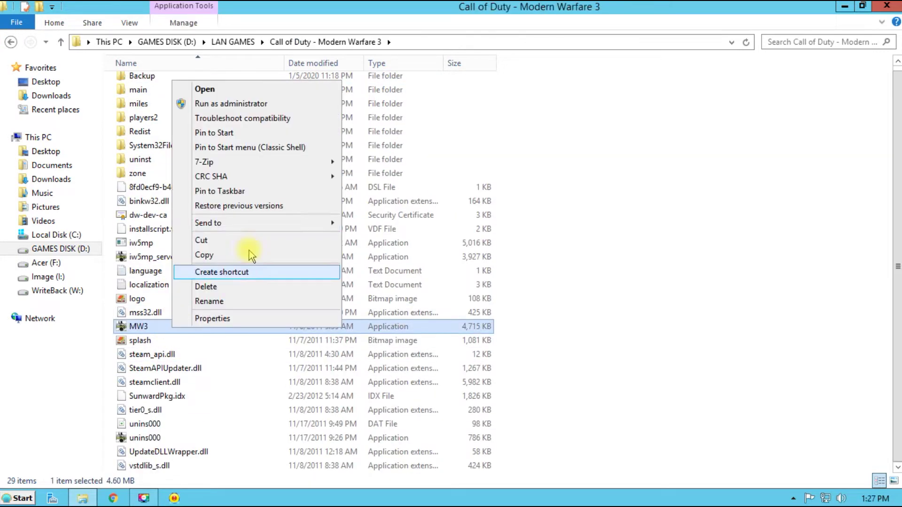
mouse_move(211, 221)
click(382, 238)
key(alt+Left)
double_click(159, 207)
right_click(158, 208)
mouse_move(217, 353)
click(382, 369)
key(alt+Left)
Create a desktop shortcut for nba2k13 from the NBA 2K13 folder
double_click(146, 250)
scroll(170, 371, down, 15)
scroll(169, 371, up, 15)
right_click(176, 120)
mouse_move(252, 262)
click(390, 282)
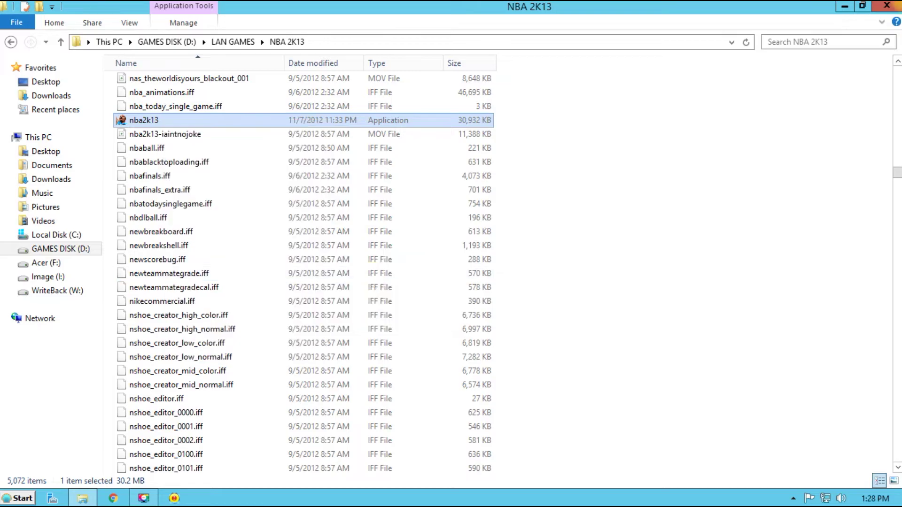
Gather the four new game shortcuts at the desktop's top right
key(super+d)
click(37, 468)
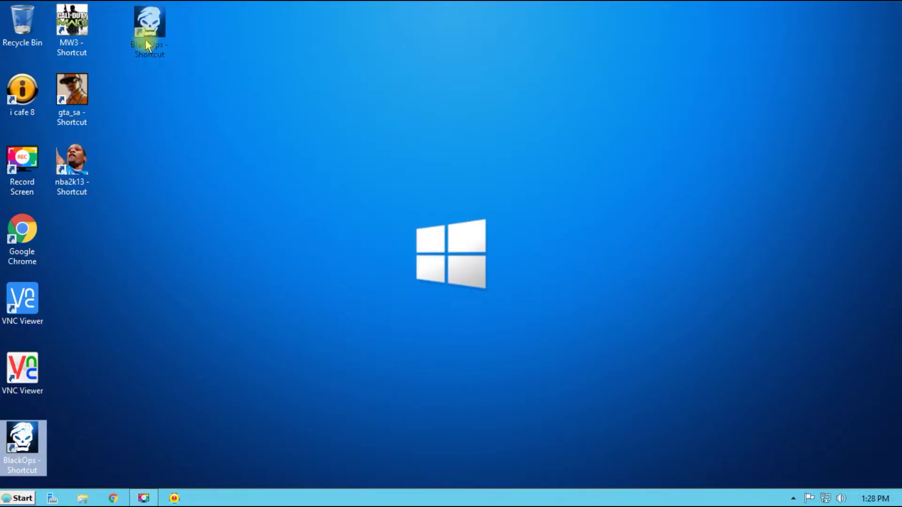
drag(147, 34, 149, 35)
drag(178, 6, 47, 200)
drag(72, 28, 768, 28)
Rename the MW3 shortcut to CALL OF DUTY MW3 and the gta_sa shortcut to GTA
click(774, 40)
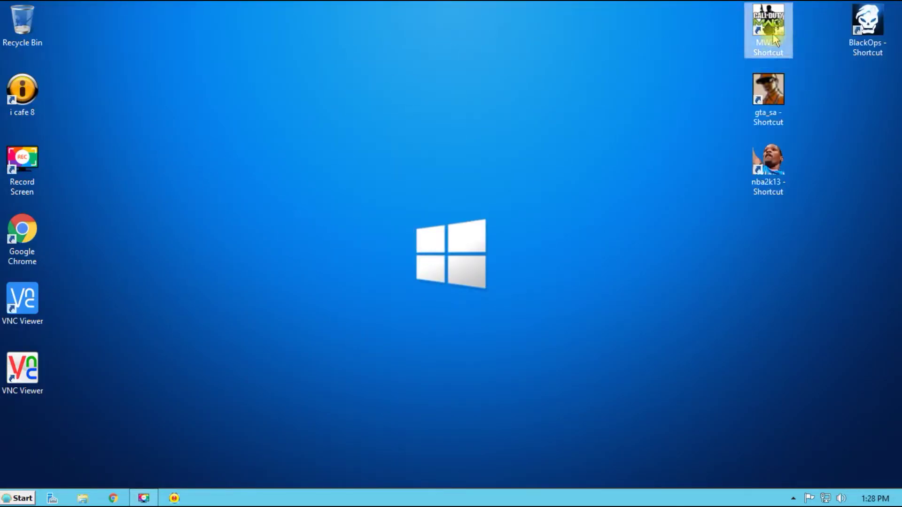
text(MW3)
key(Home)
text(CALL OF D)
key(Tab)
key(Tab)
text(GTA)
key(Return)
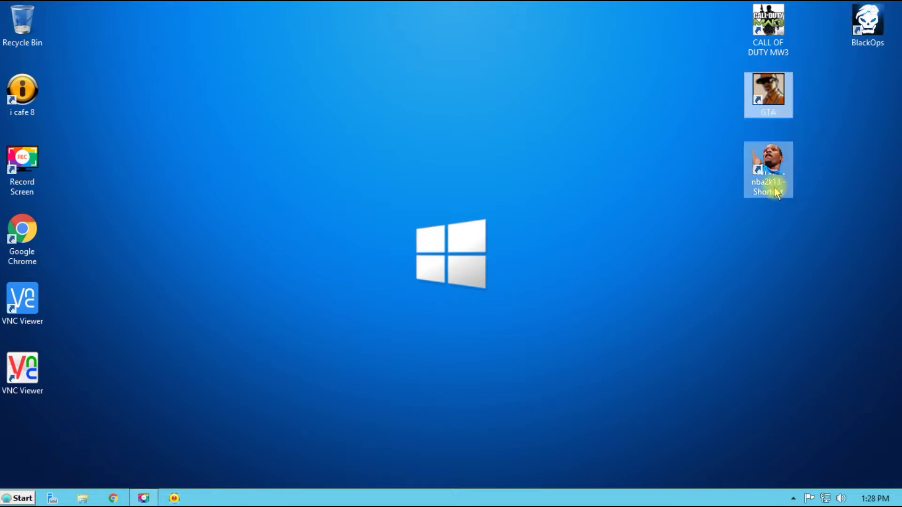
Trim the nba2k13 shortcut's name to nba2k13
click(776, 192)
key(F2)
key(End)
key(BackSpace)
key(BackSpace)
key(BackSpace)
key(BackSpace)
key(BackSpace)
key(BackSpace)
key(BackSpace)
key(BackSpace)
key(BackSpace)
key(BackSpace)
key(BackSpace)
key(Return)
click(146, 436)
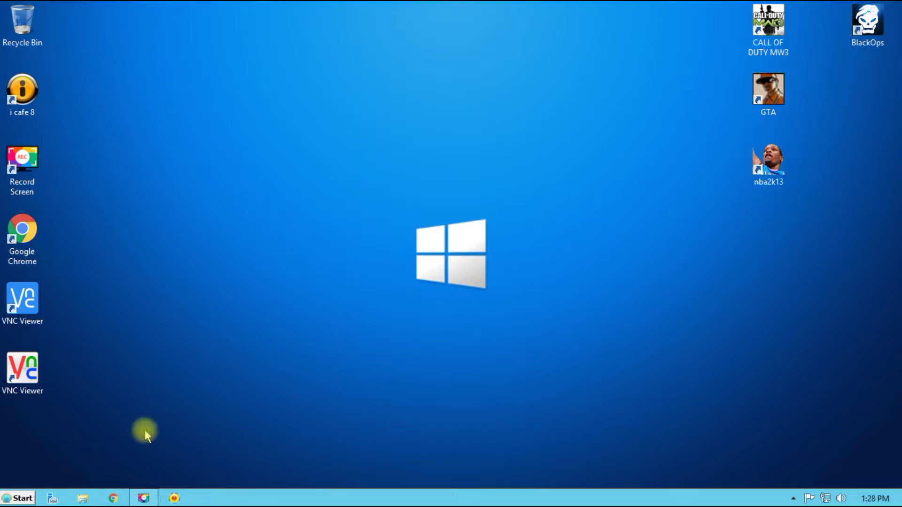
key(super+e)
Launch SyncExp (Resource Center Editor) from D:\Game Menu
right_click(361, 184)
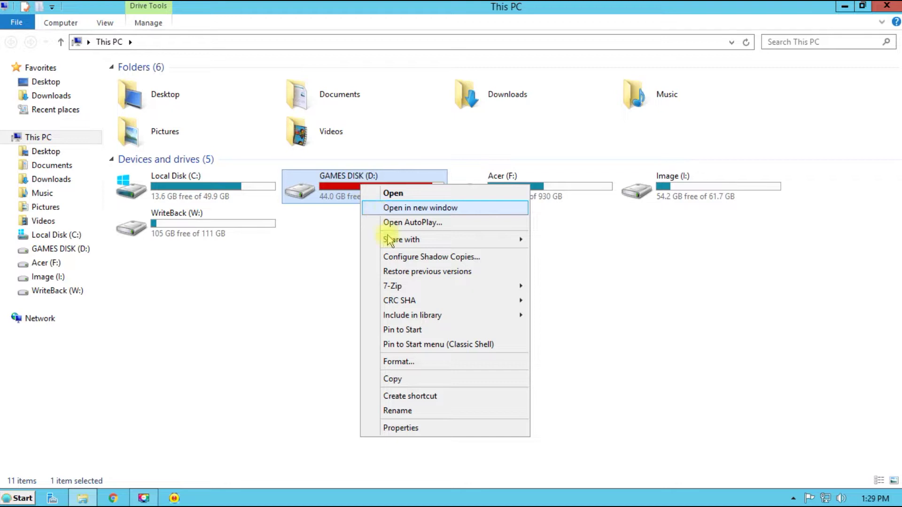
click(395, 194)
click(149, 111)
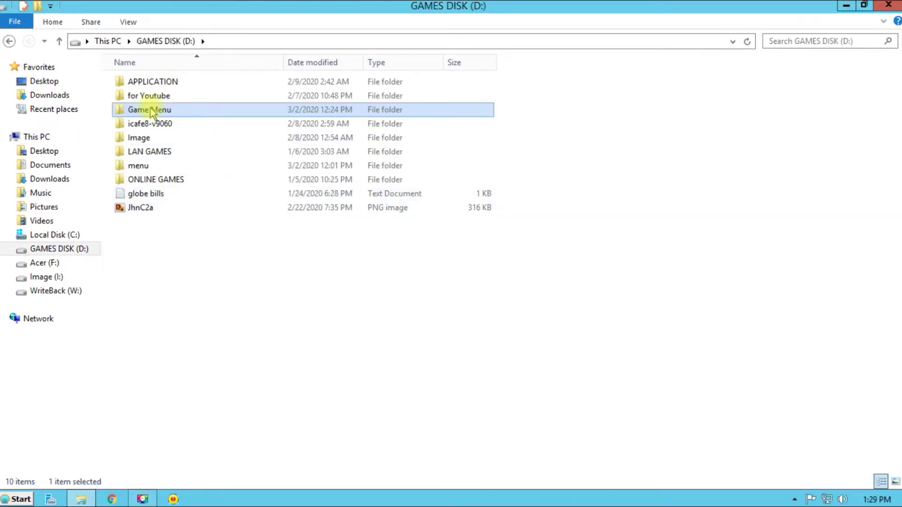
right_click(141, 108)
click(176, 116)
click(151, 361)
right_click(132, 364)
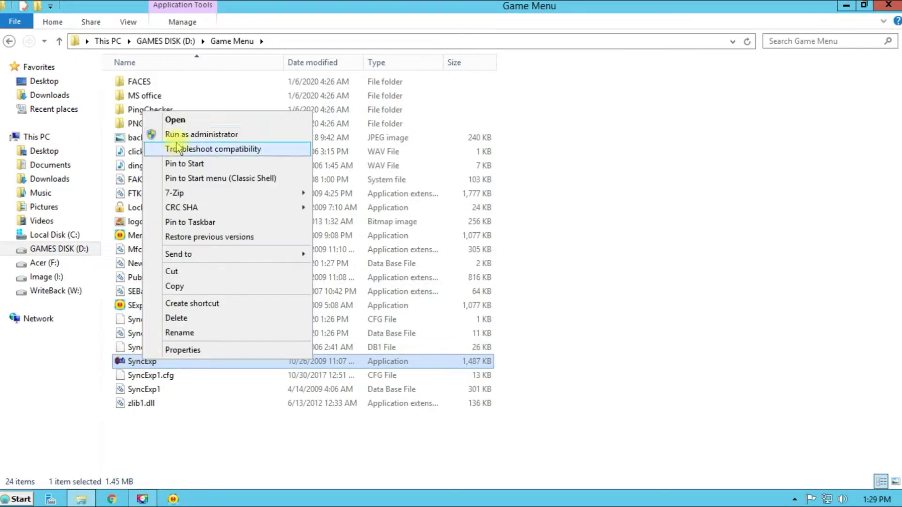
click(141, 120)
Drop the CALL OF DUTY MW3, GTA, nba2k13 and BlackOps shortcuts into LAN GAMES, save, exit, refresh desktop
click(385, 102)
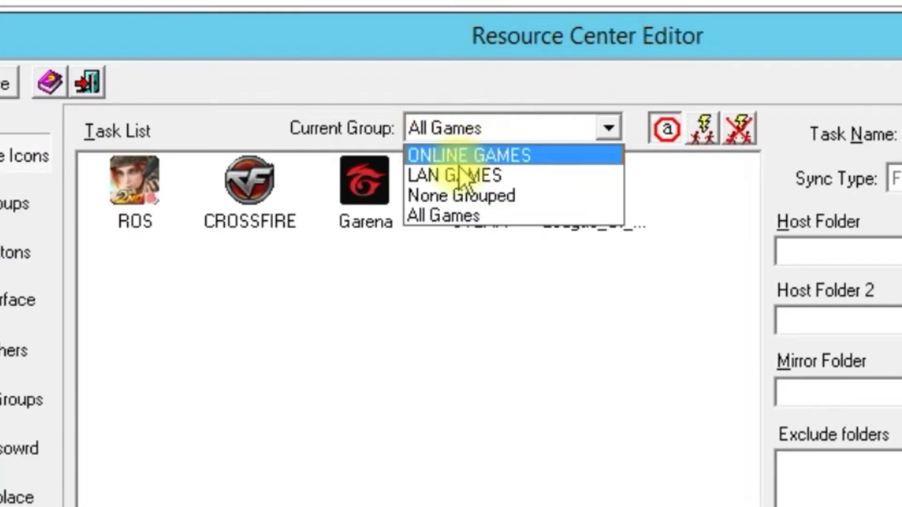
click(376, 121)
drag(416, 64, 390, 47)
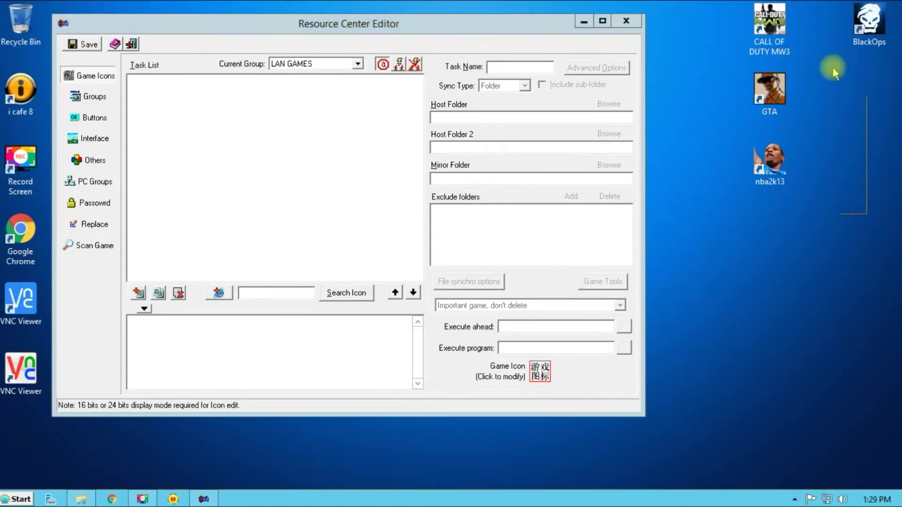
drag(752, 19, 241, 130)
click(88, 45)
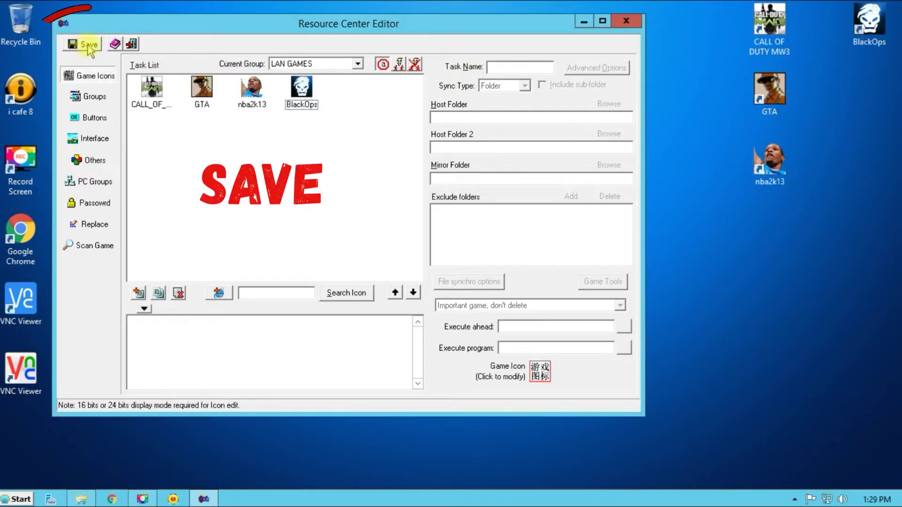
click(132, 45)
right_click(309, 78)
click(316, 114)
Check the four games in the ROG menu's LAN GAMES list, then launch Garena and close its login
click(174, 499)
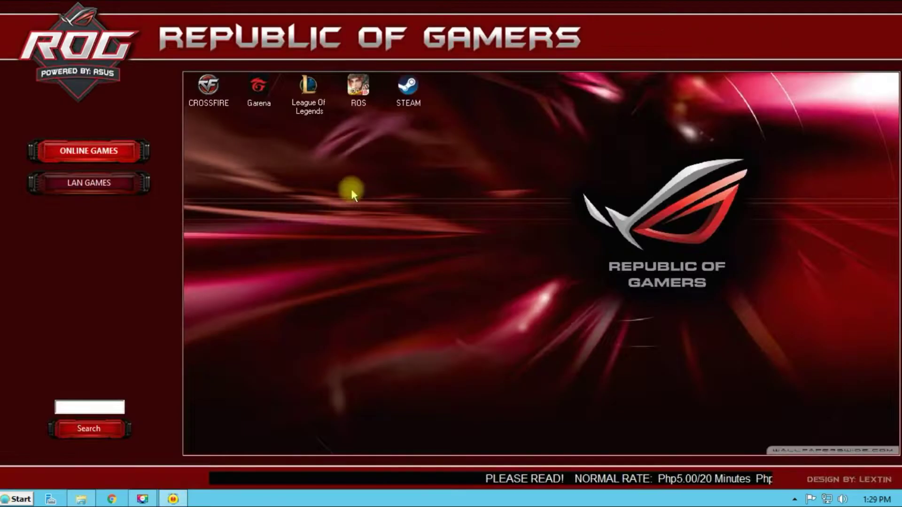
click(116, 305)
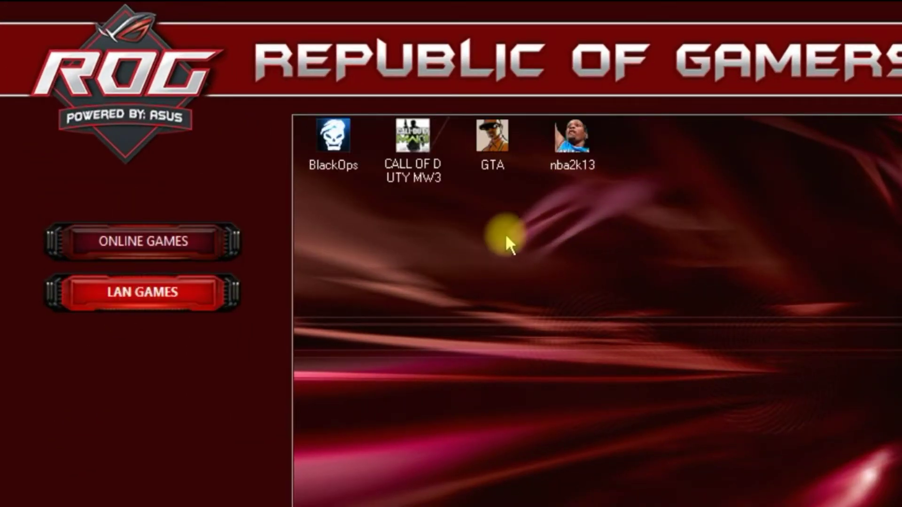
click(436, 170)
click(587, 168)
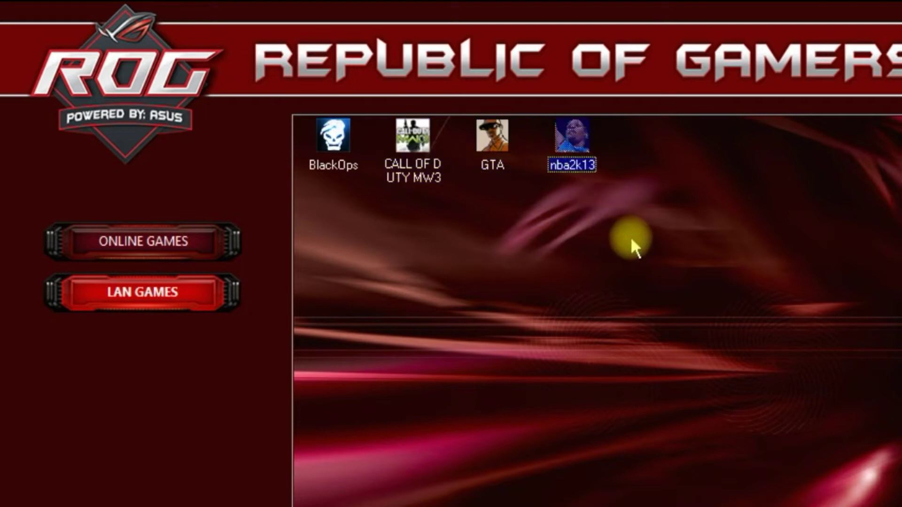
click(334, 141)
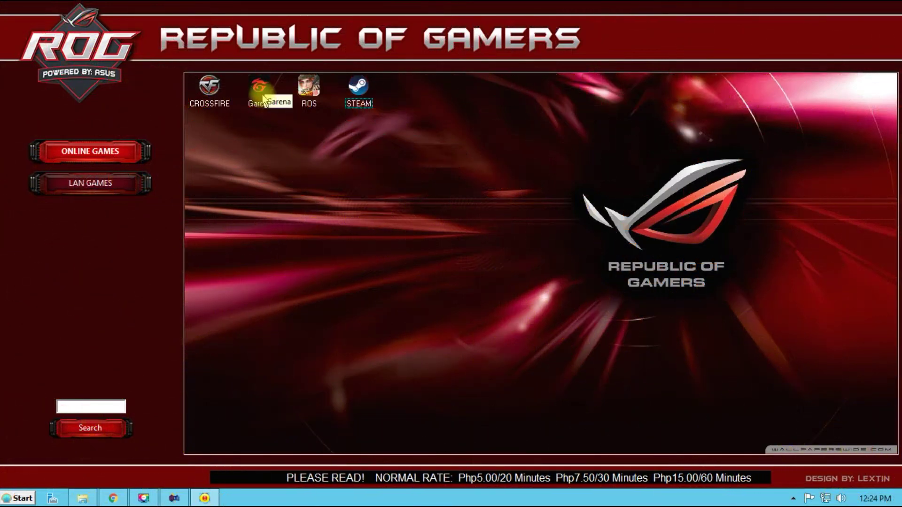
double_click(263, 98)
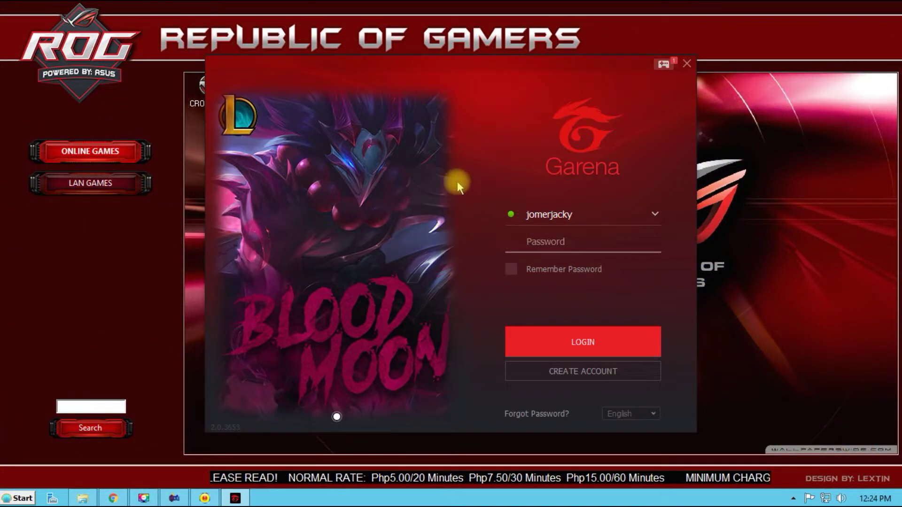
click(686, 63)
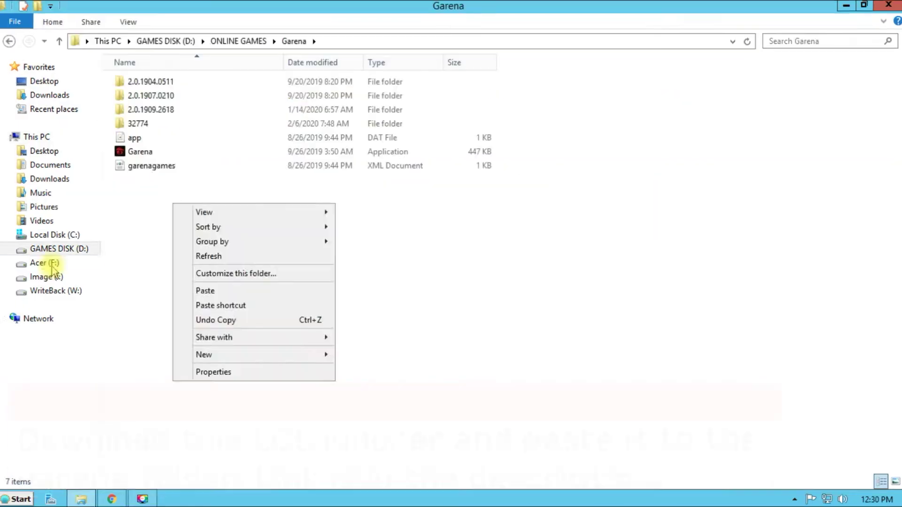
Copy the League Of Legends PH launcher from F:\DISKLESS PRERIQUIESIT\GAMES LUNCHER
click(56, 258)
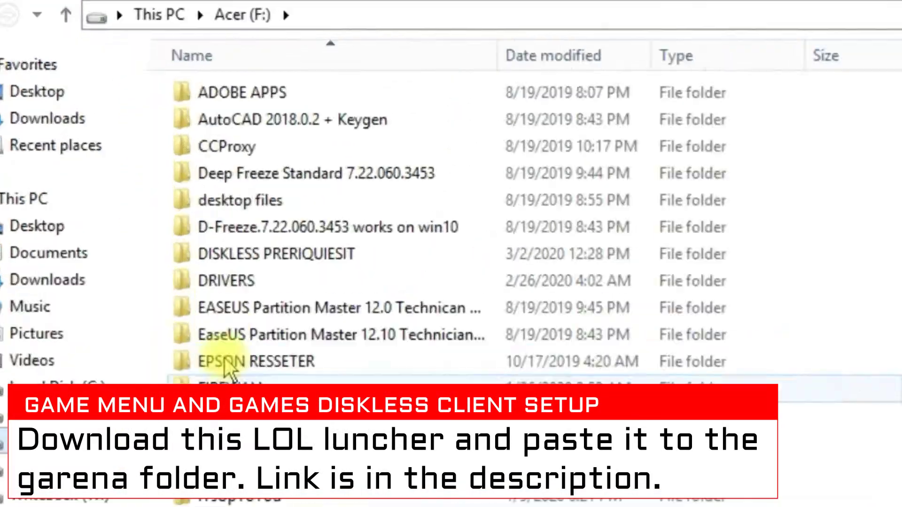
right_click(322, 345)
click(350, 366)
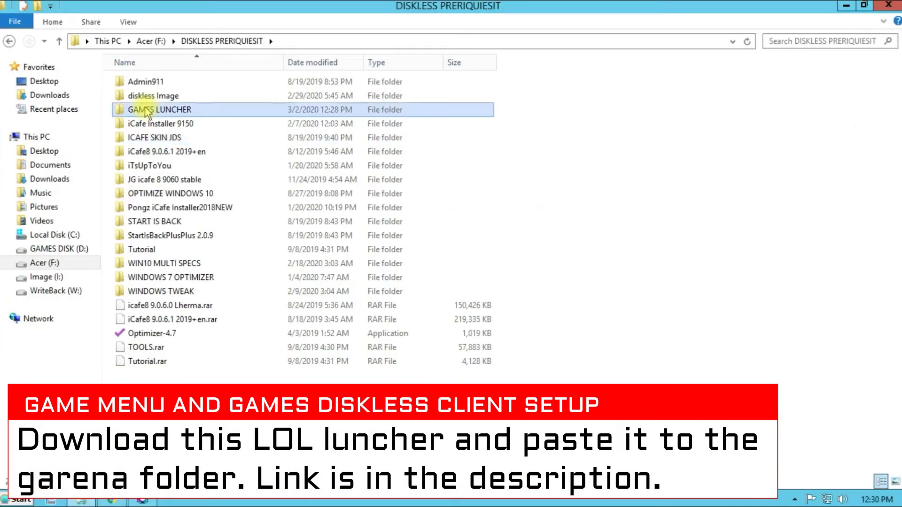
right_click(324, 185)
click(249, 197)
click(230, 118)
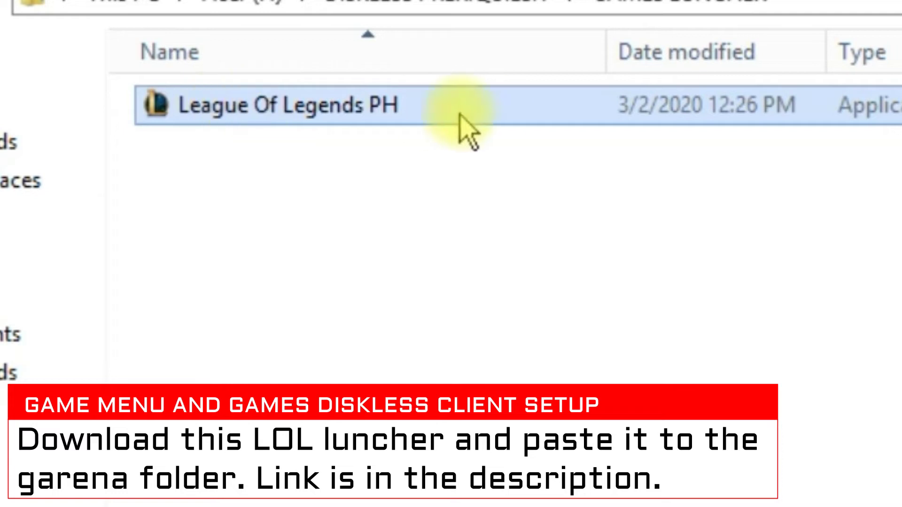
right_click(364, 112)
click(429, 506)
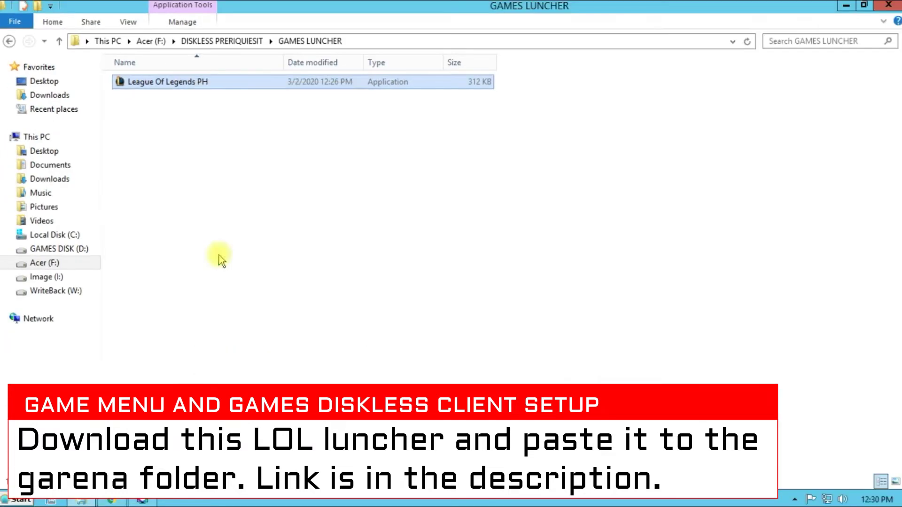
Paste the launcher into D:\ONLINE GAMES\Garena
click(59, 250)
right_click(129, 177)
click(141, 185)
double_click(141, 93)
right_click(182, 213)
click(202, 298)
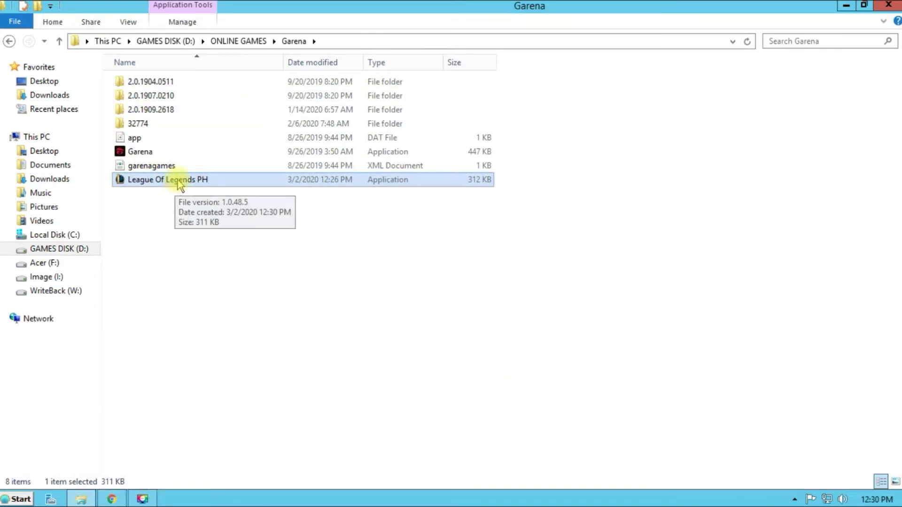
Send League Of Legends PH to the desktop as a shortcut and place it beside ROS
right_click(179, 181)
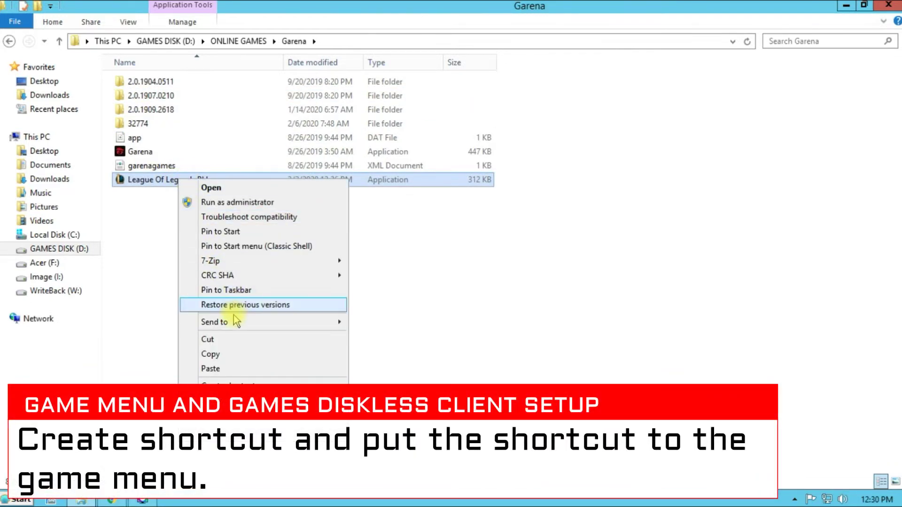
mouse_move(342, 325)
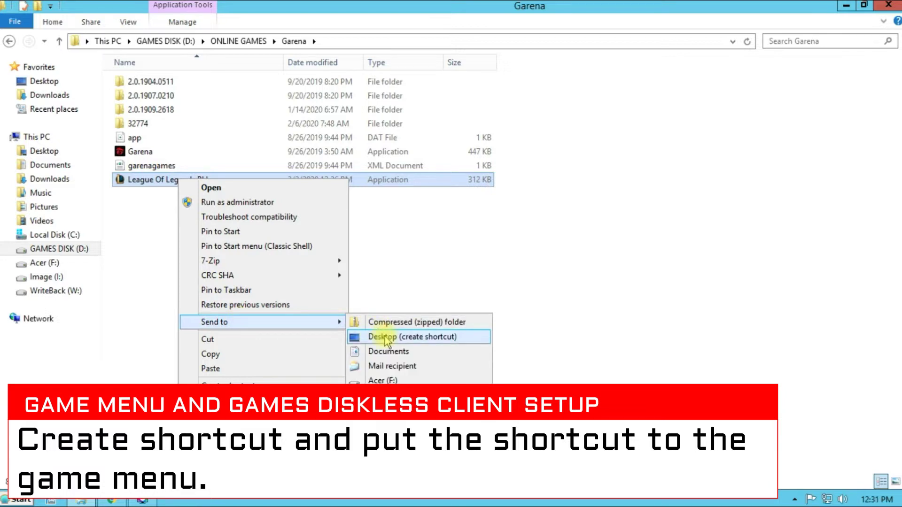
click(385, 338)
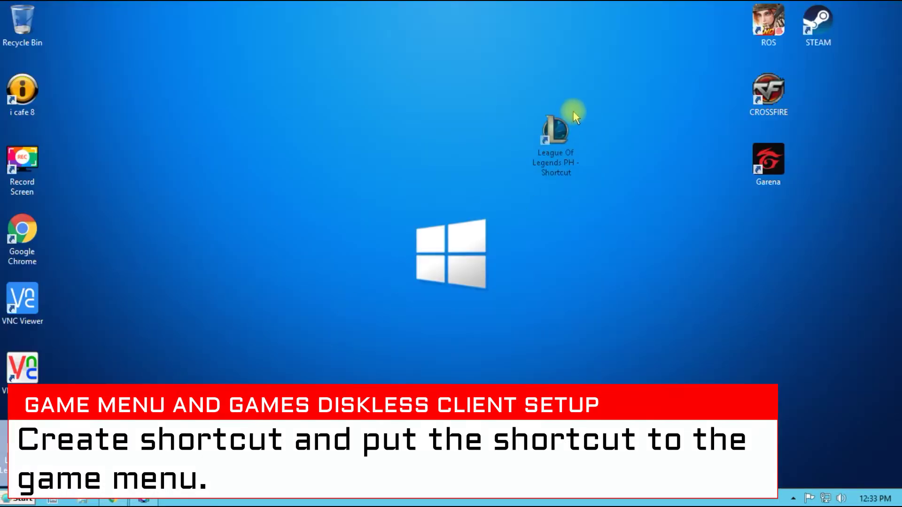
drag(573, 110, 657, 38)
Rename the new shortcut to 'League Of Legends'
right_click(678, 53)
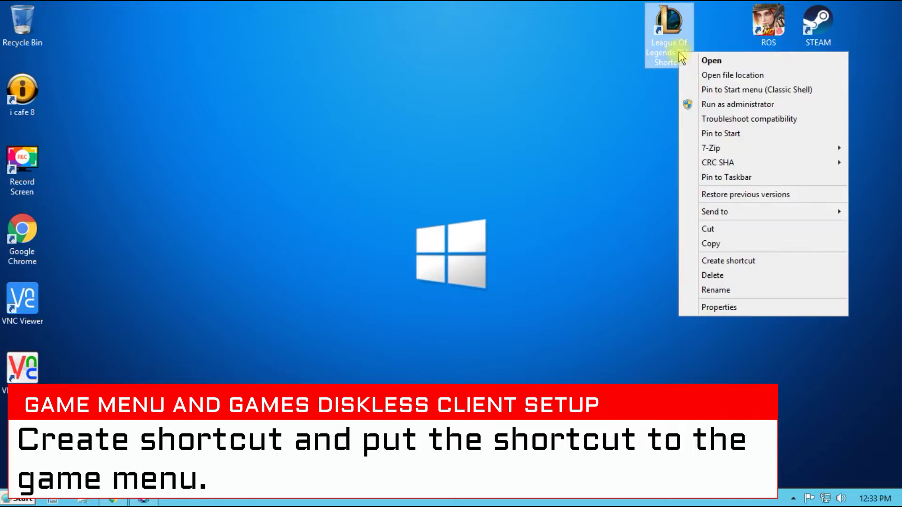
click(715, 291)
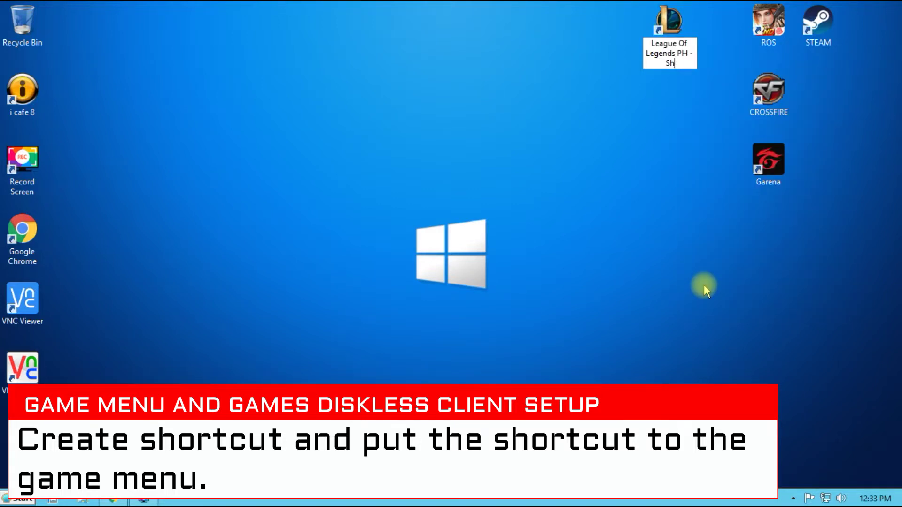
key(BackSpace)
key(BackSpace)
key(BackSpace)
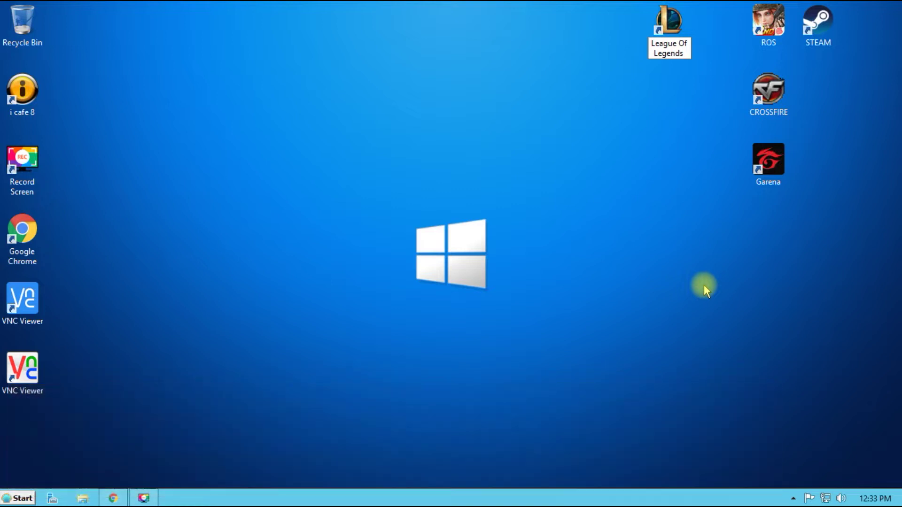
key(Return)
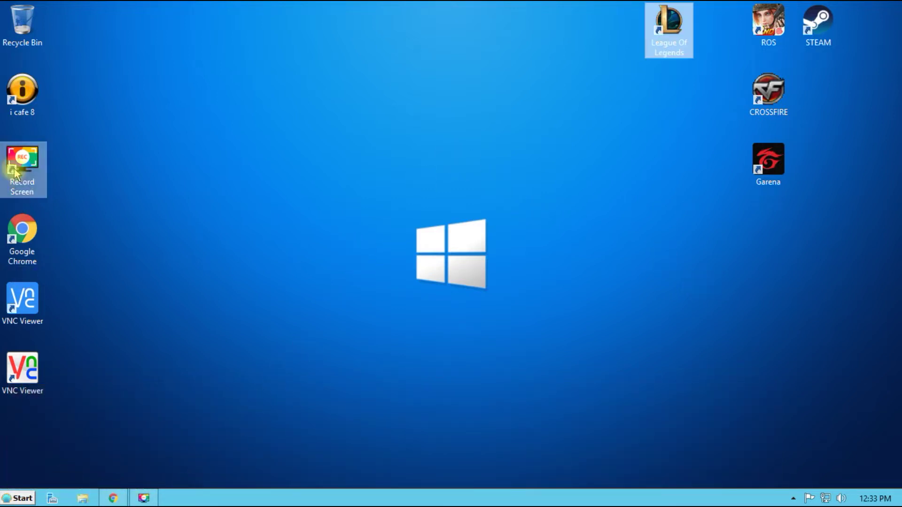
Launch SyncExp from This PC > GAMES DISK (D:) > Game Menu
click(7, 499)
right_click(183, 322)
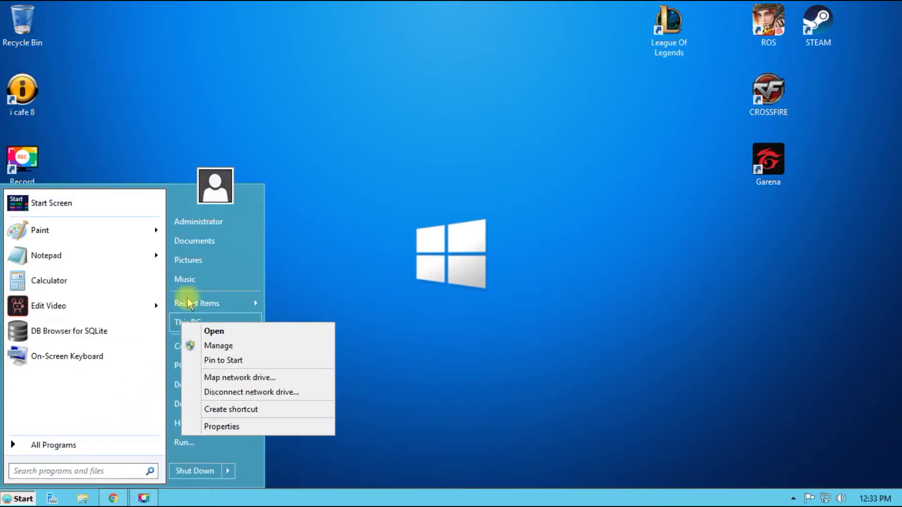
click(196, 329)
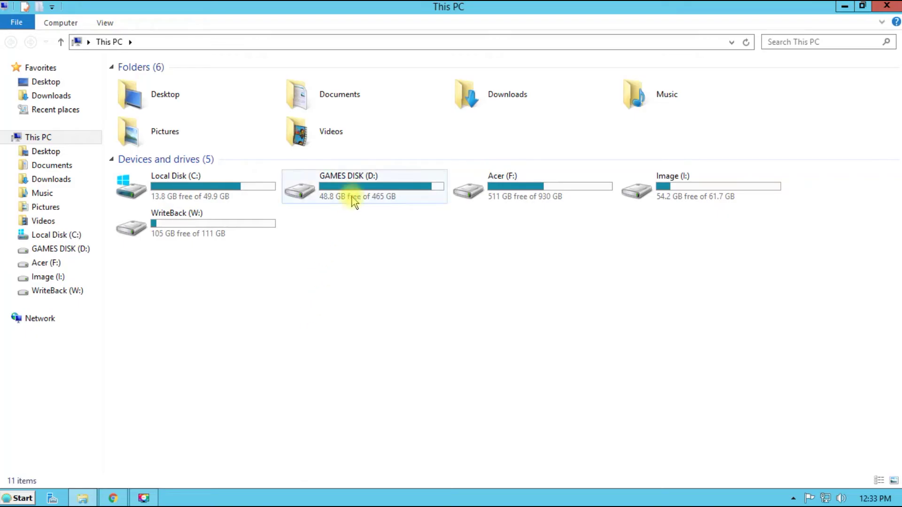
right_click(354, 201)
click(359, 204)
double_click(143, 109)
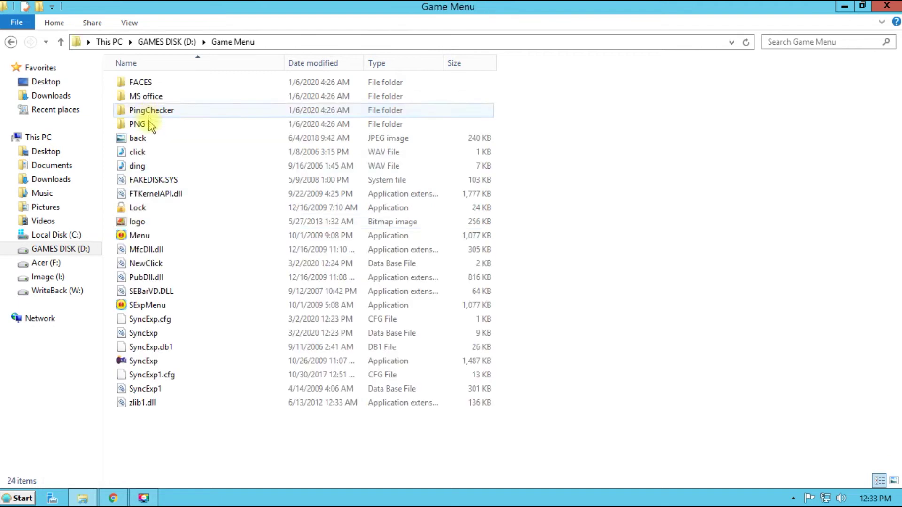
right_click(137, 360)
click(184, 121)
Add the League of Legends desktop shortcut as a task, save, and close the editor
click(846, 4)
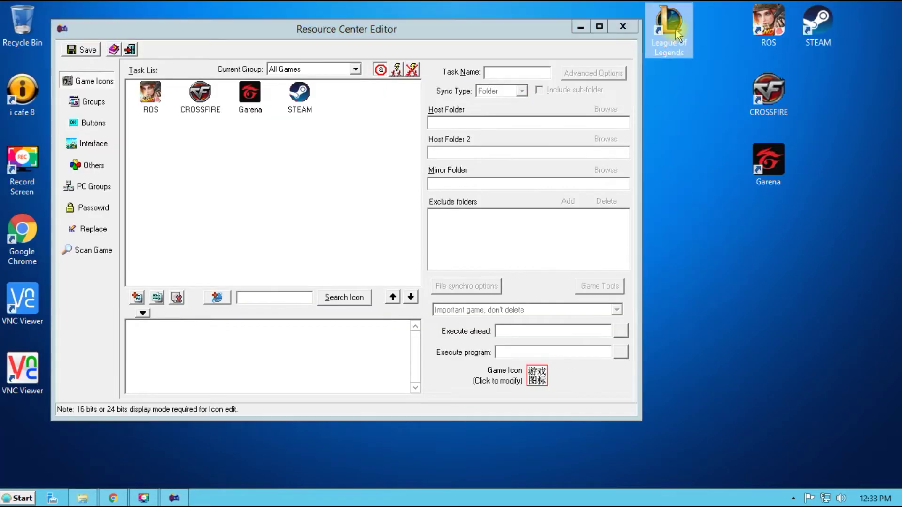
drag(669, 21, 325, 168)
click(350, 120)
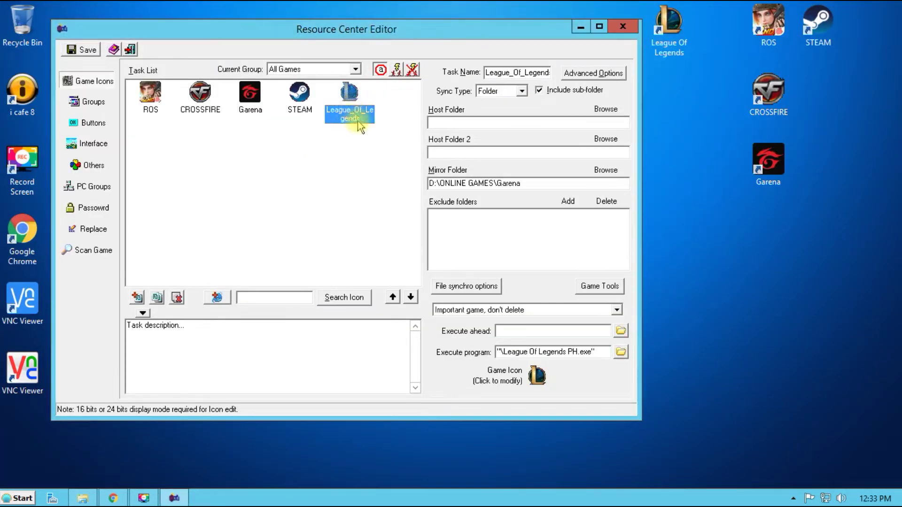
click(81, 49)
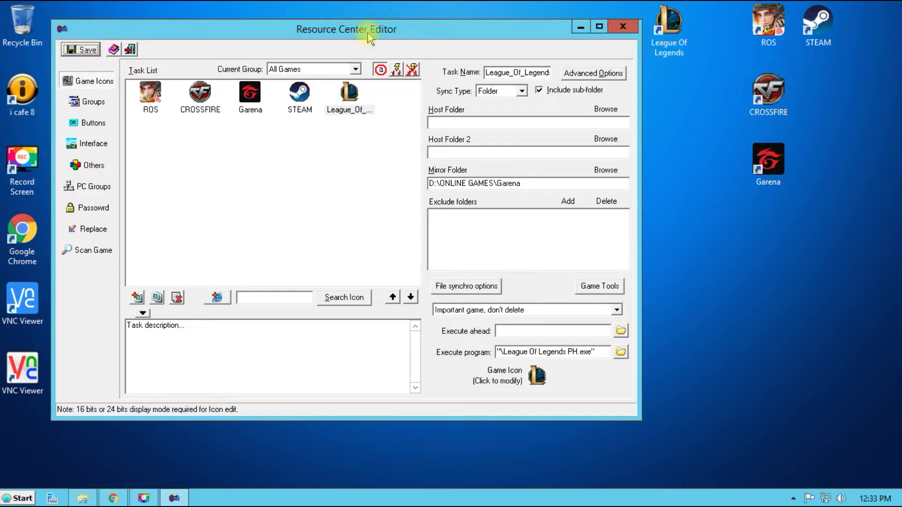
click(623, 26)
Pin the Menu program in D:\Game Menu to the taskbar
click(18, 498)
right_click(197, 323)
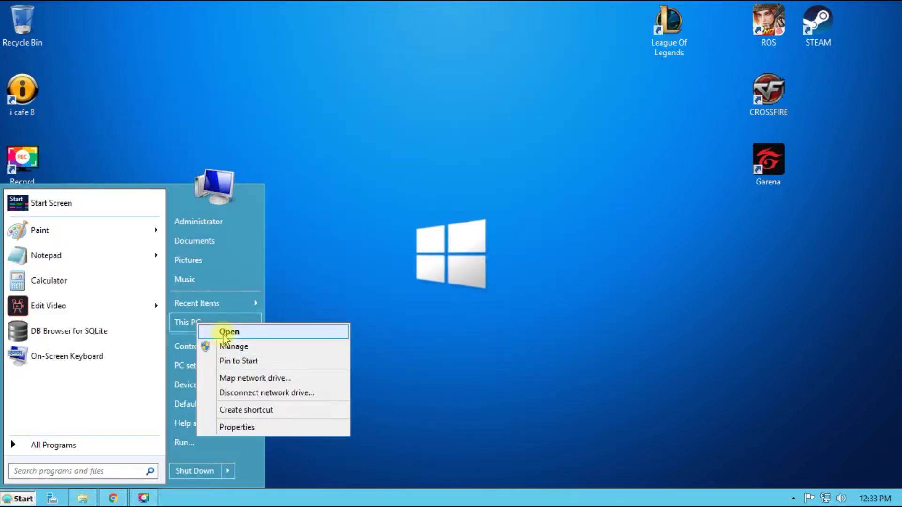
click(227, 333)
double_click(362, 199)
right_click(159, 107)
click(193, 115)
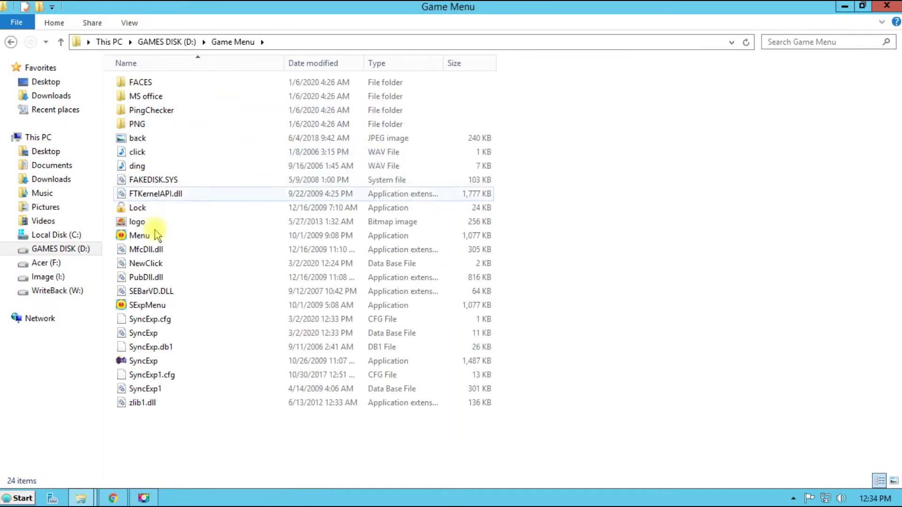
right_click(150, 235)
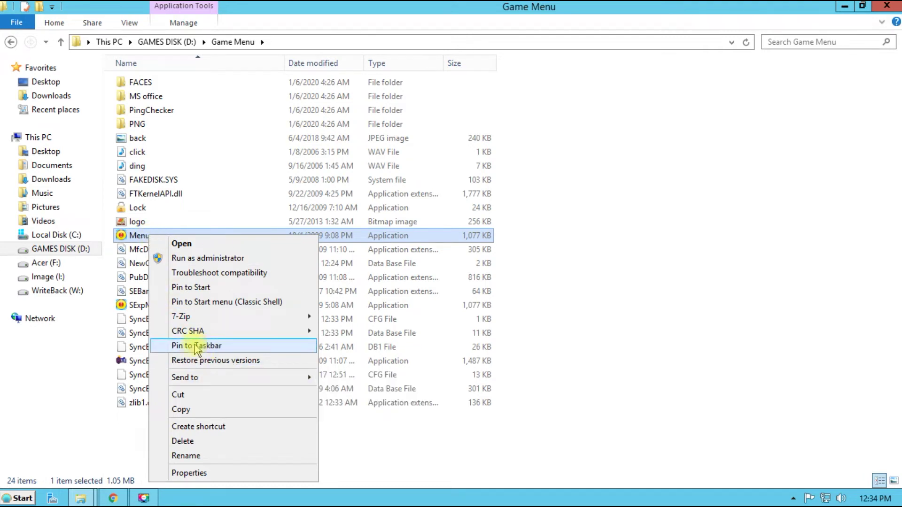
click(196, 346)
Launch the ROG game menu from the taskbar, then hide it again
click(174, 498)
right_click(357, 174)
click(383, 244)
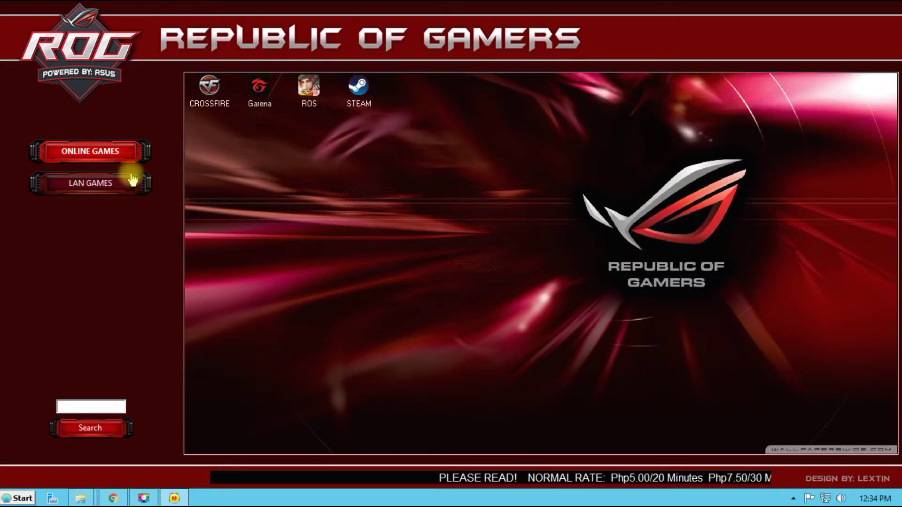
click(174, 498)
Run SyncExp as administrator, move League_Of_Legends from Others into ONLINE GAMES, and save
right_click(136, 360)
click(170, 138)
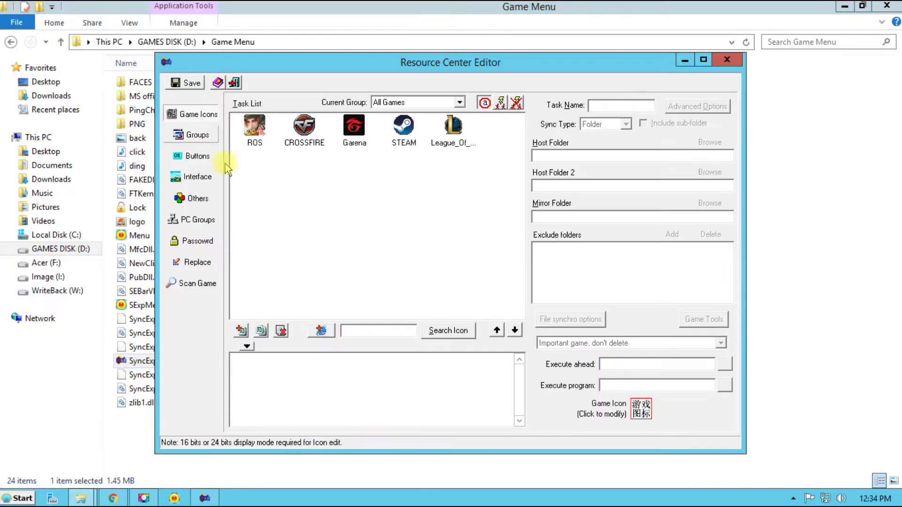
click(449, 136)
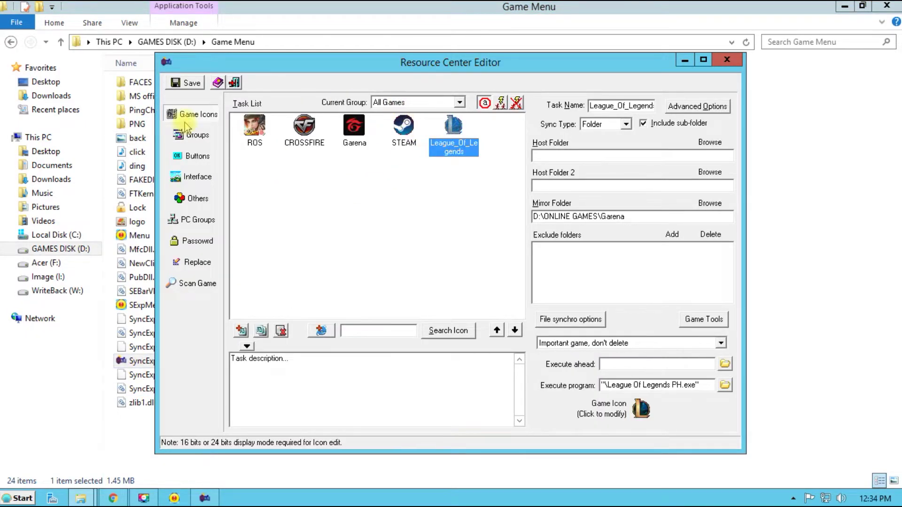
click(191, 137)
click(268, 114)
click(576, 140)
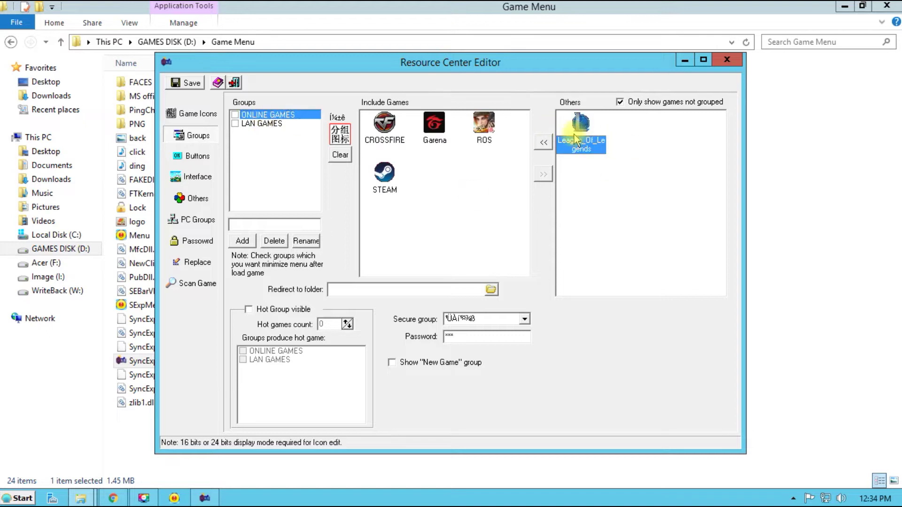
click(543, 142)
click(186, 83)
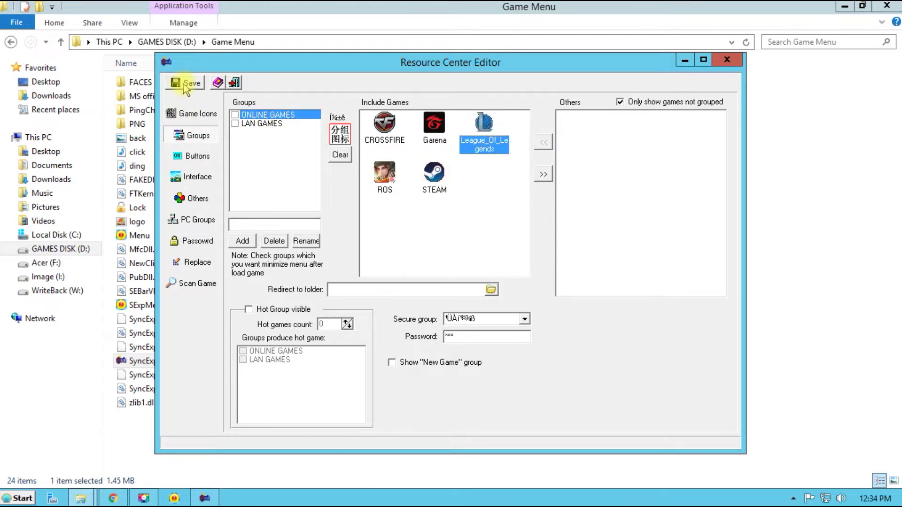
Close the editor and folder, relaunch the ROG menu, and select League of Legends
click(727, 60)
click(887, 5)
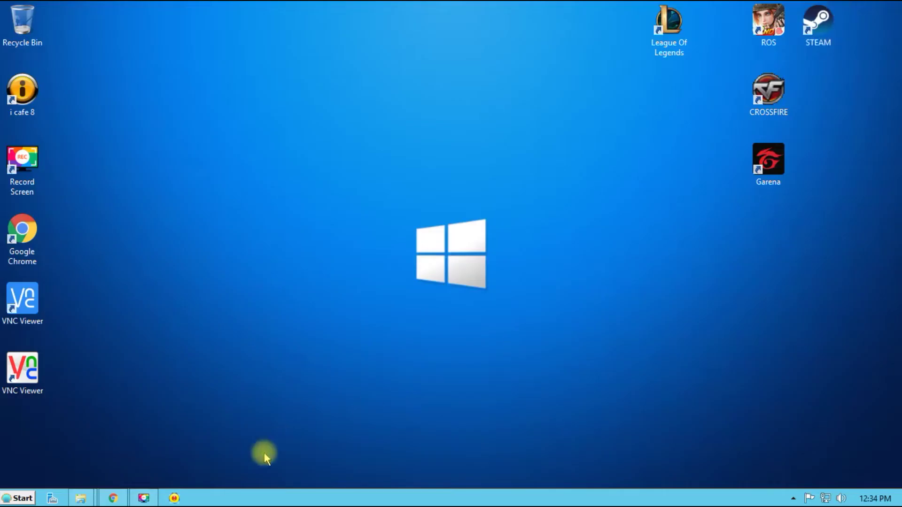
click(175, 498)
click(319, 98)
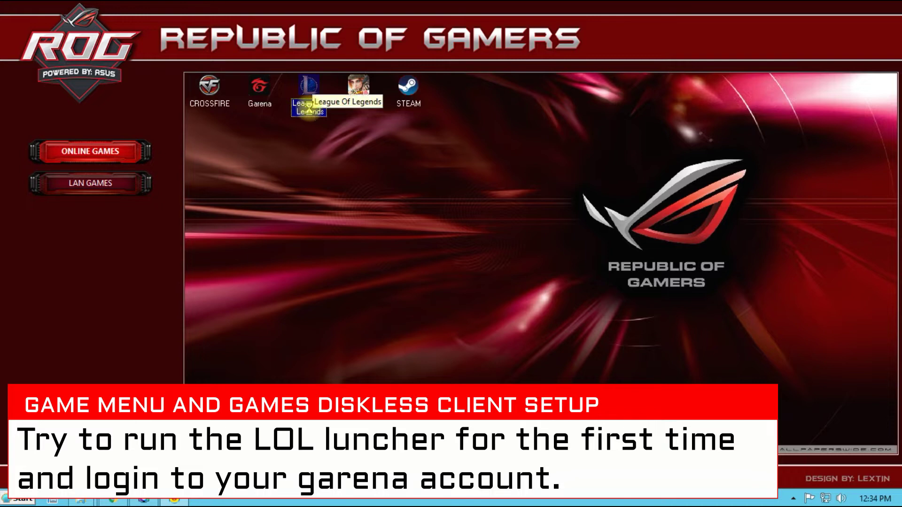
Launch League Of Legends from the menu, allow it to run, and enter the Garena username and password
double_click(310, 112)
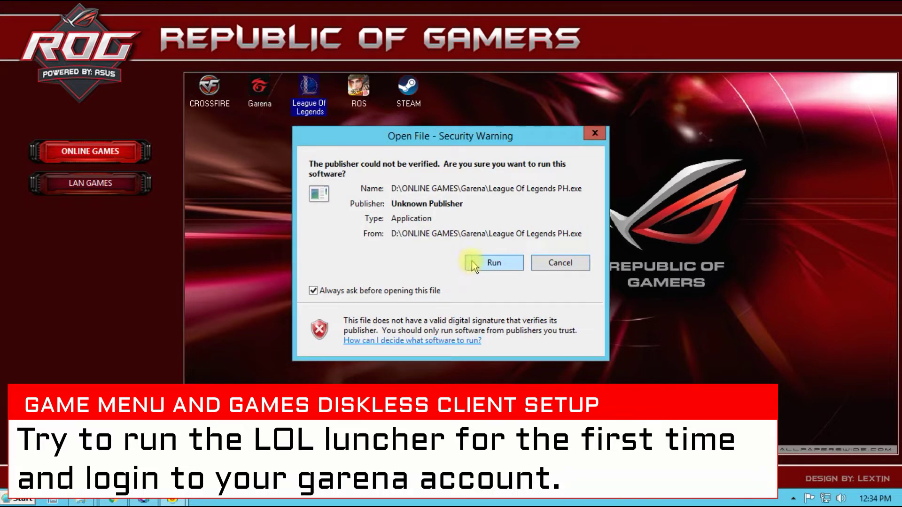
click(470, 262)
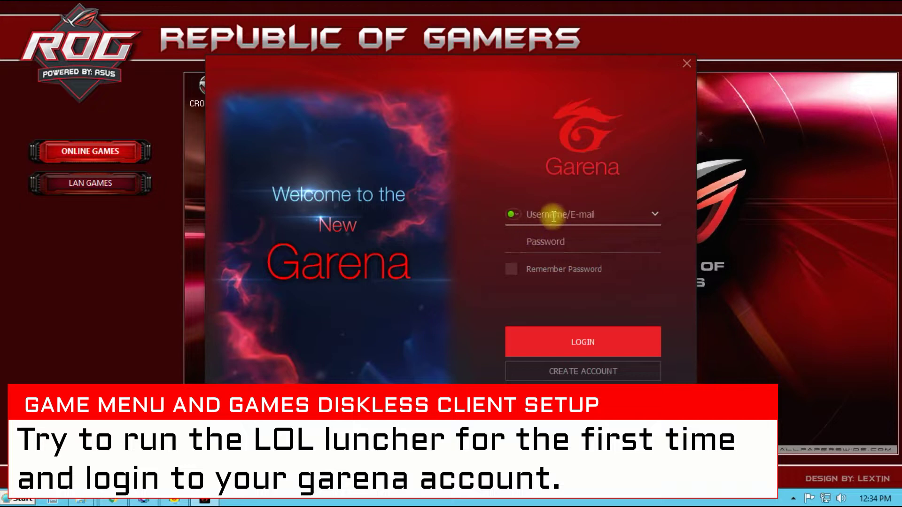
text(jomer)
text(************)
key(Return)
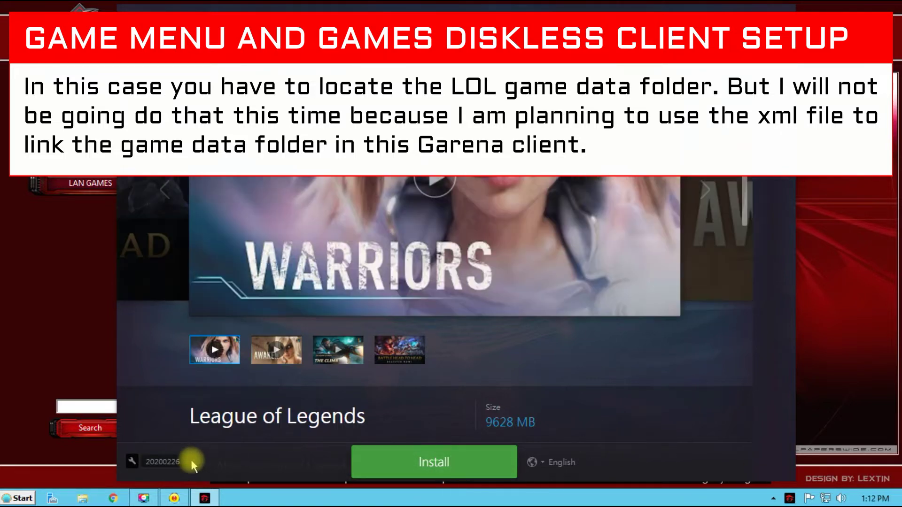
Cancel the Locate Game Files prompt, return to Home, and sign out via the account status menu
click(181, 447)
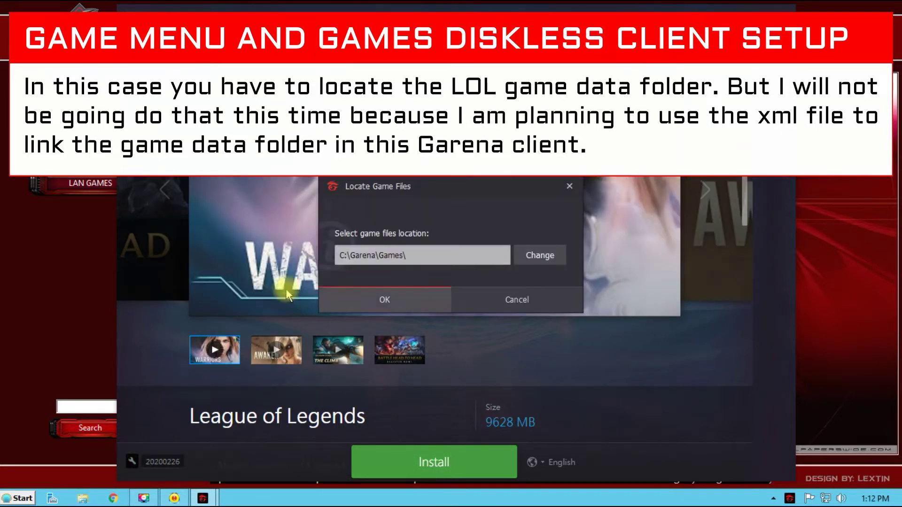
click(523, 303)
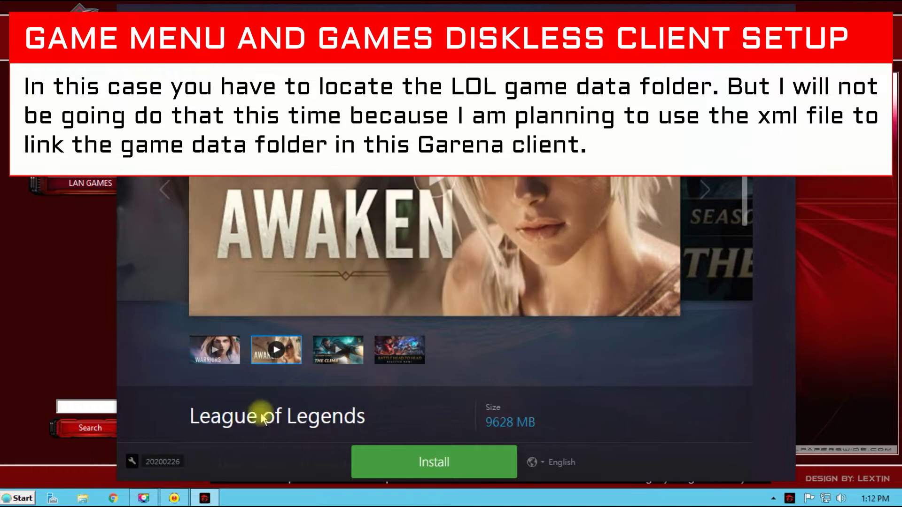
mouse_move(170, 458)
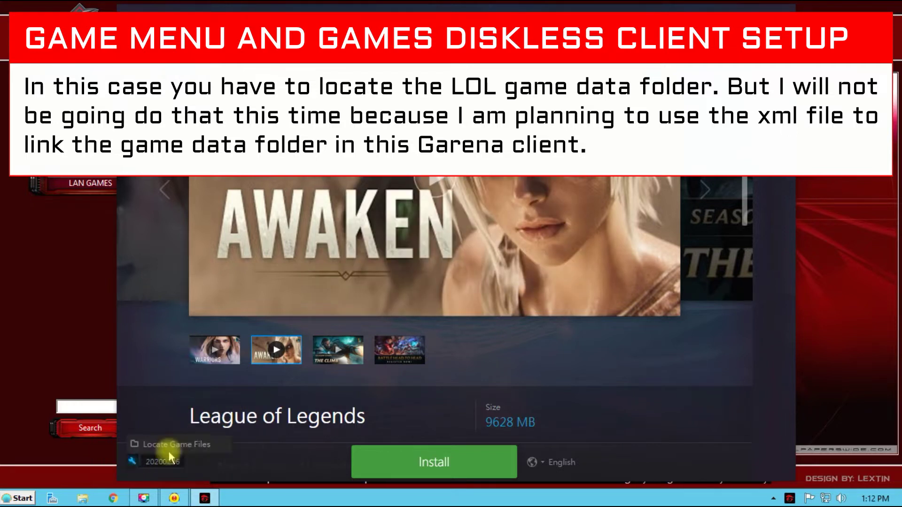
click(193, 447)
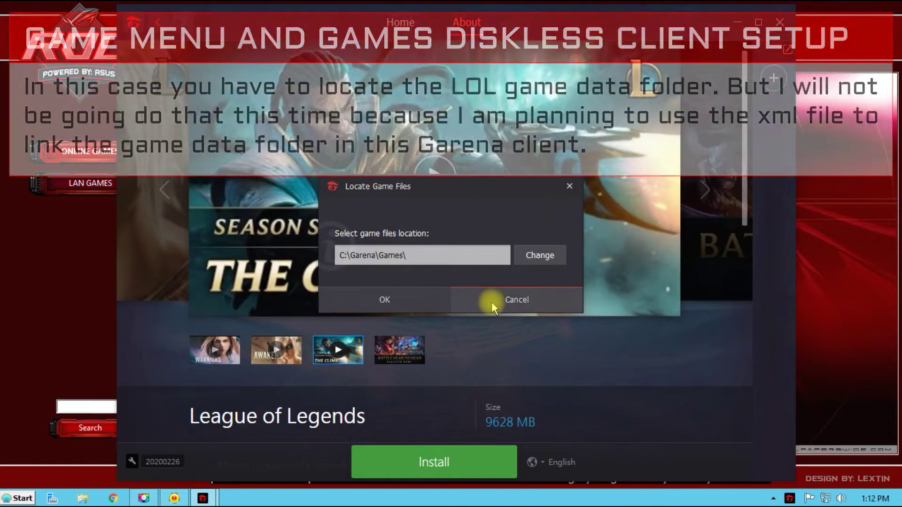
click(493, 301)
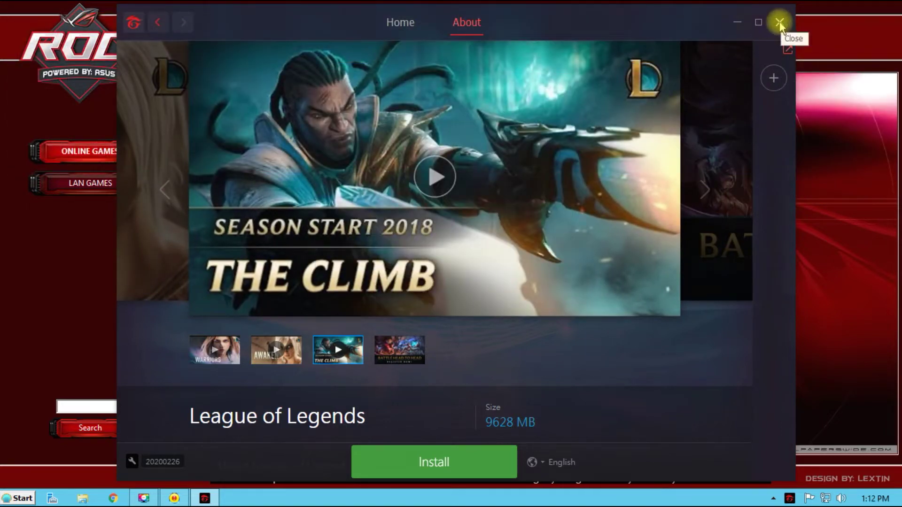
click(148, 21)
click(601, 22)
click(613, 167)
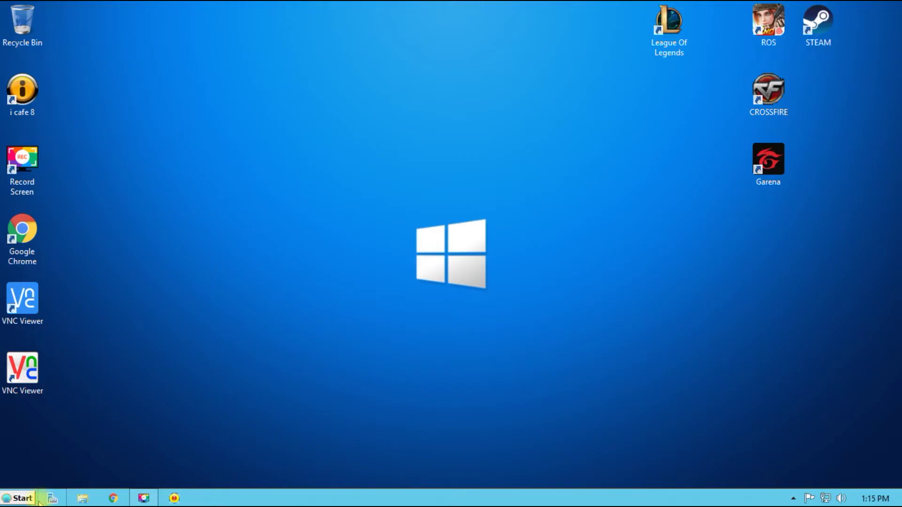
Open the garena link file from Documents in Notepad for editing
click(21, 499)
click(192, 324)
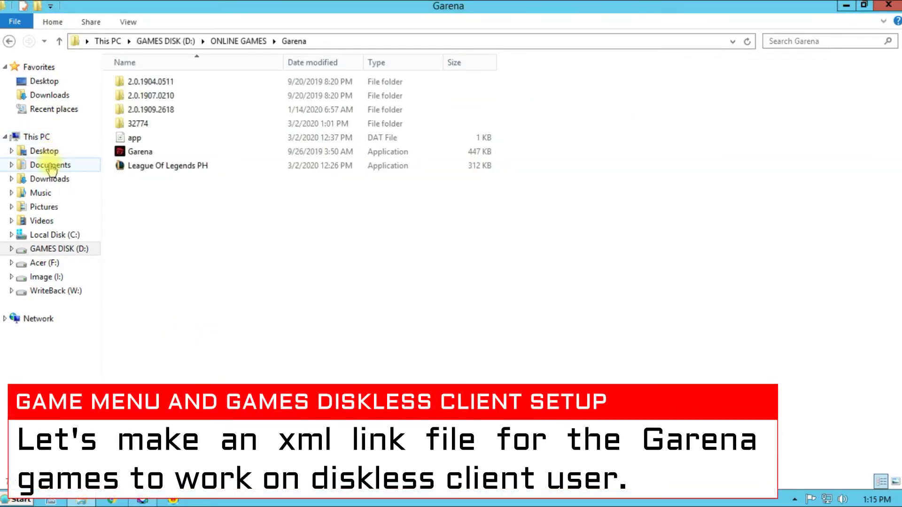
click(50, 165)
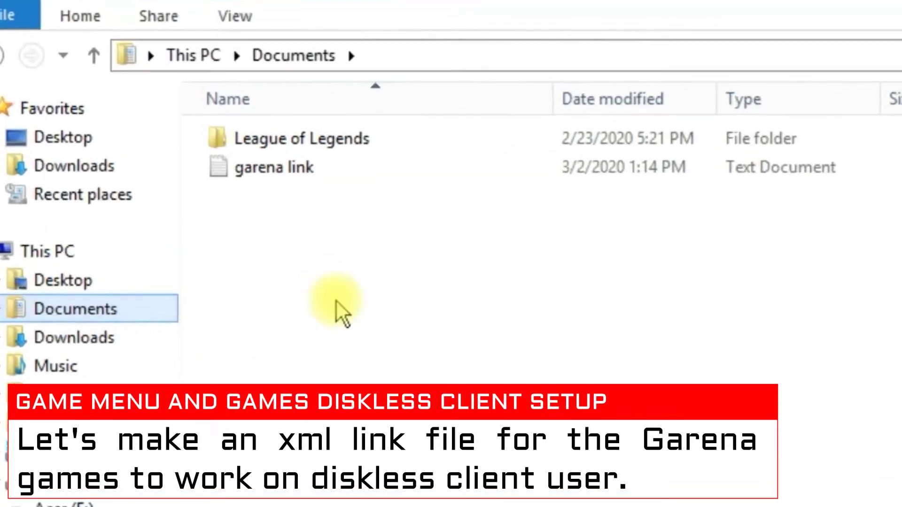
click(141, 95)
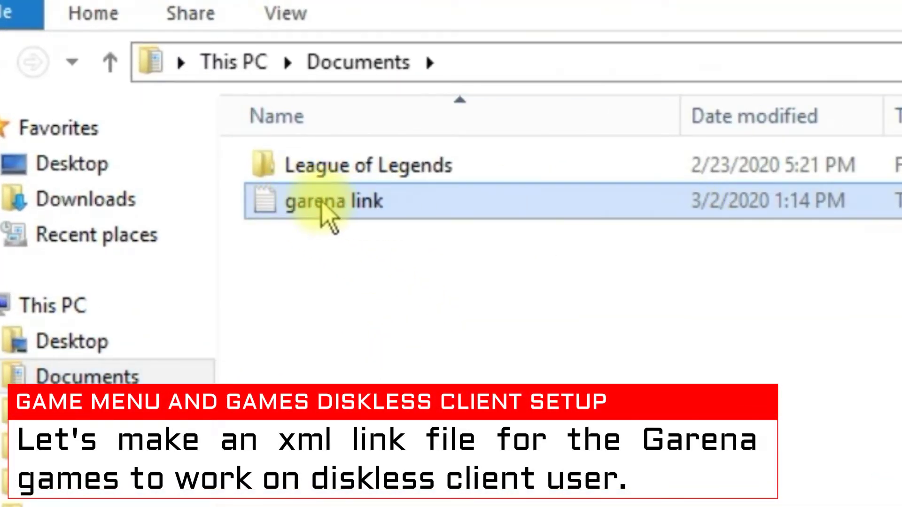
right_click(324, 206)
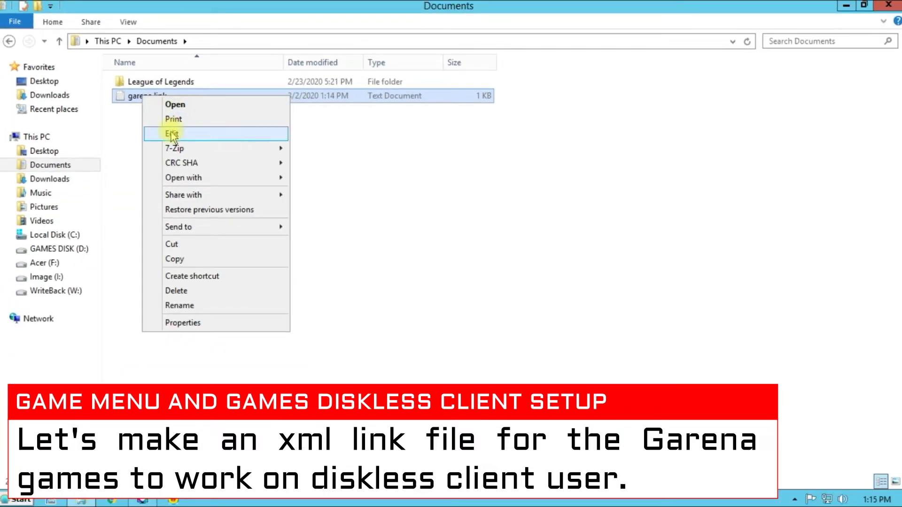
click(172, 135)
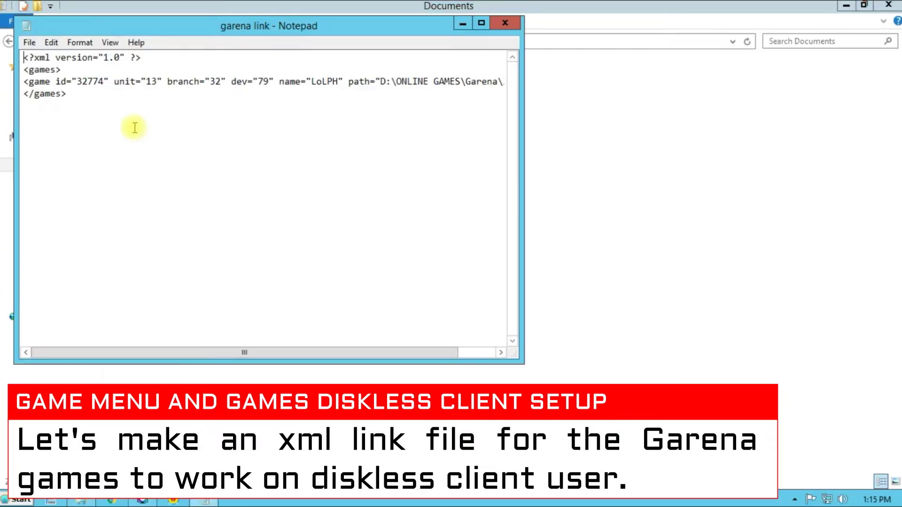
Select and copy all of its XML text, then close Notepad
click(481, 24)
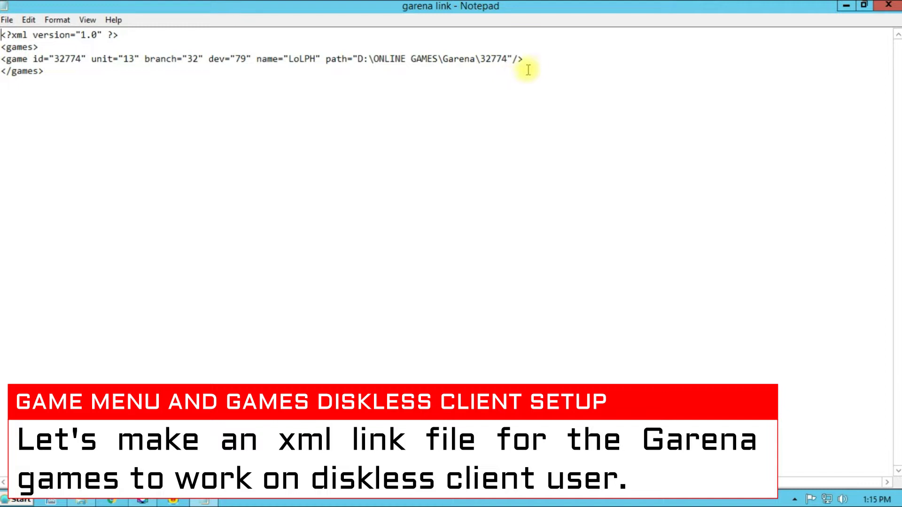
drag(324, 94, 2, 34)
right_click(15, 55)
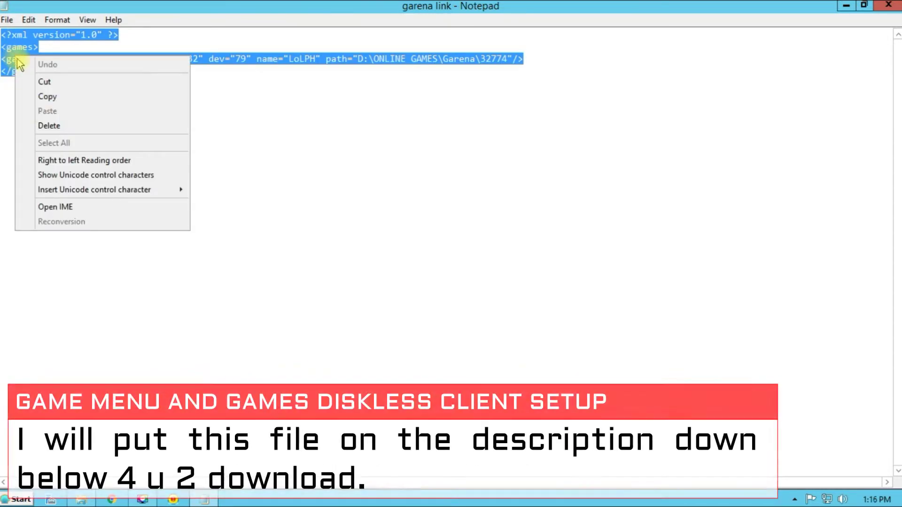
click(48, 97)
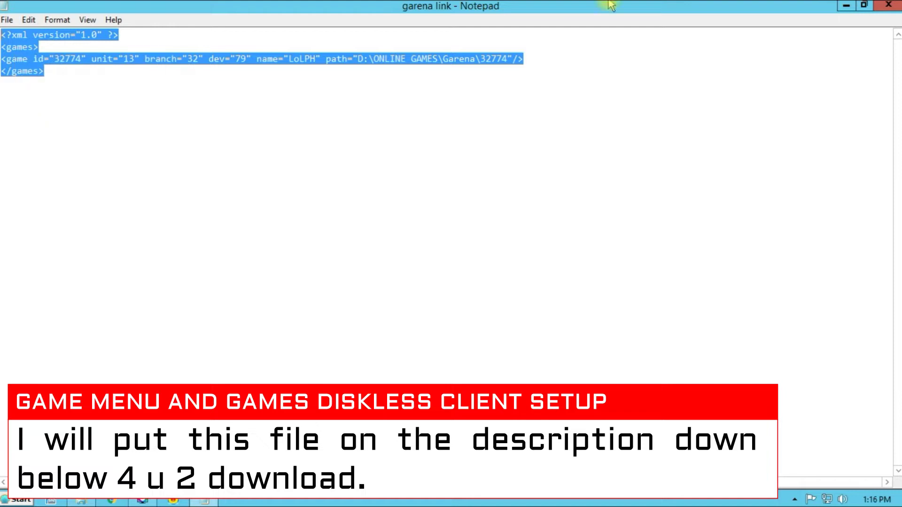
click(886, 6)
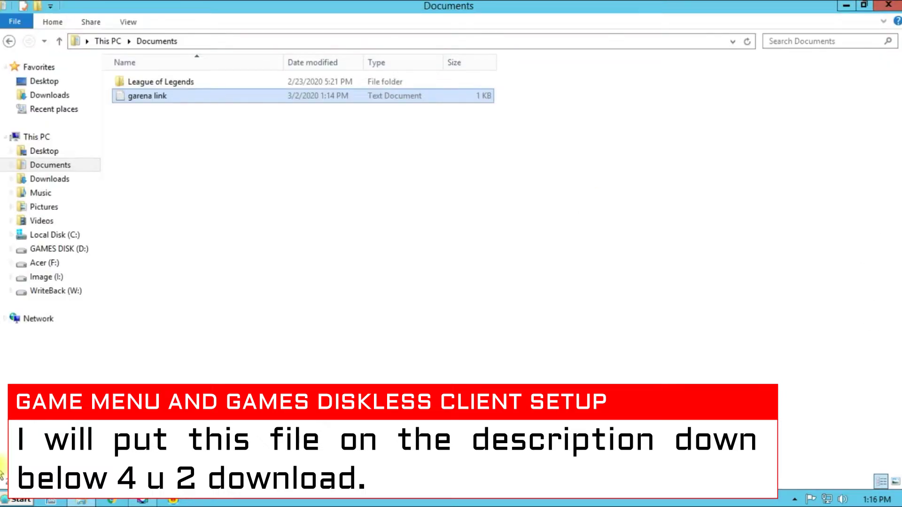
click(16, 500)
Paste the copied games XML into a new maximized Notepad document and select its path value
click(23, 258)
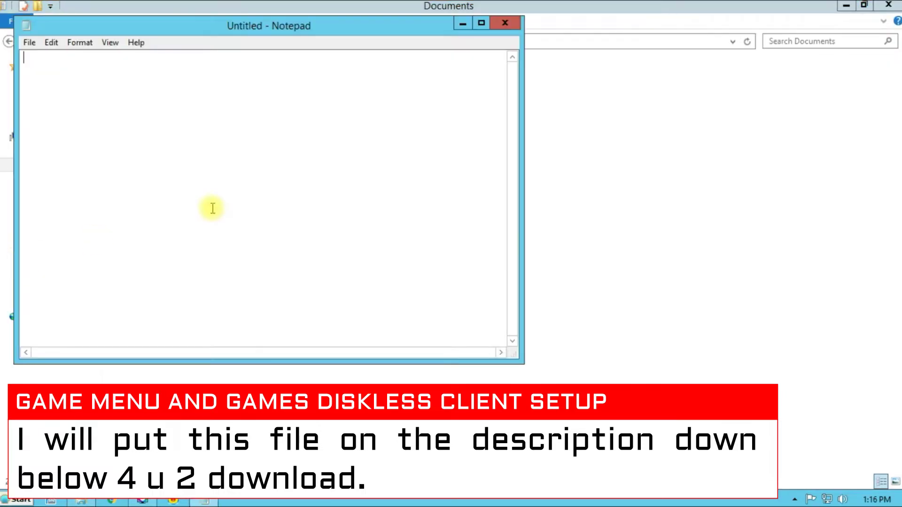
key(ctrl+v)
click(481, 23)
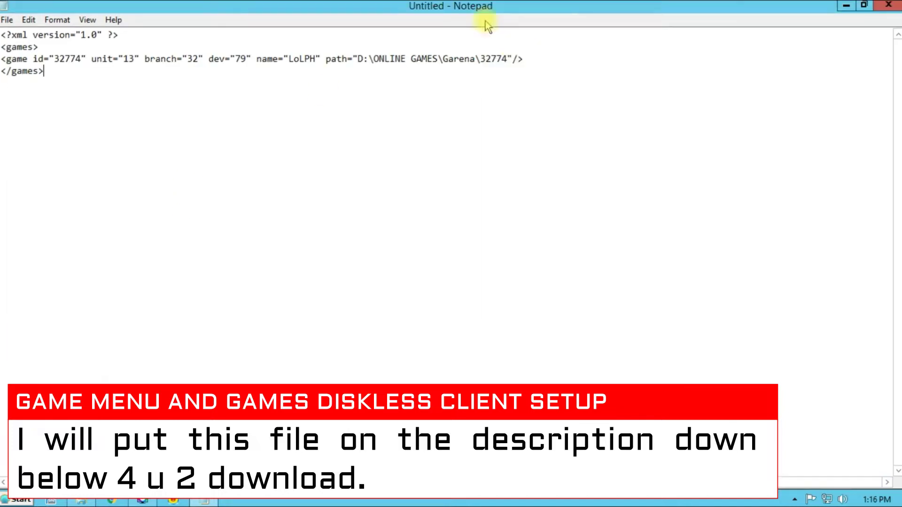
key(ctrl+z)
right_click(167, 51)
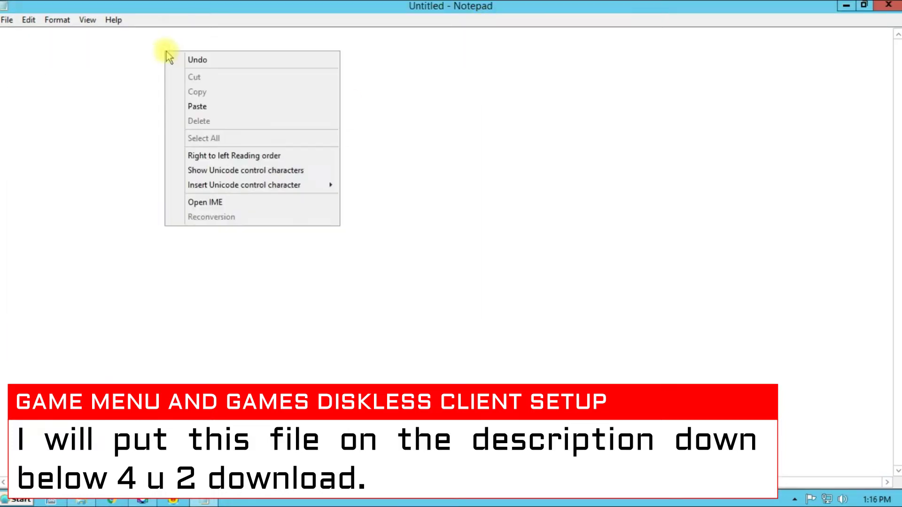
click(201, 112)
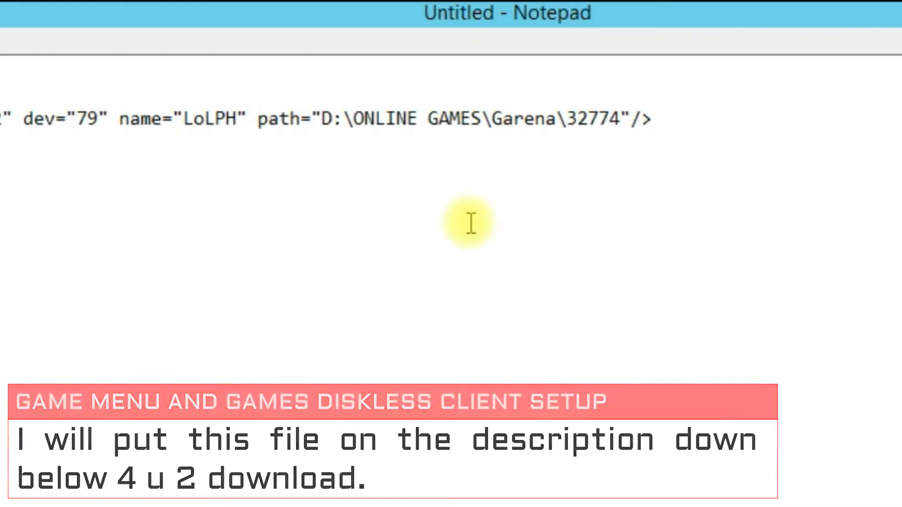
drag(322, 118, 626, 123)
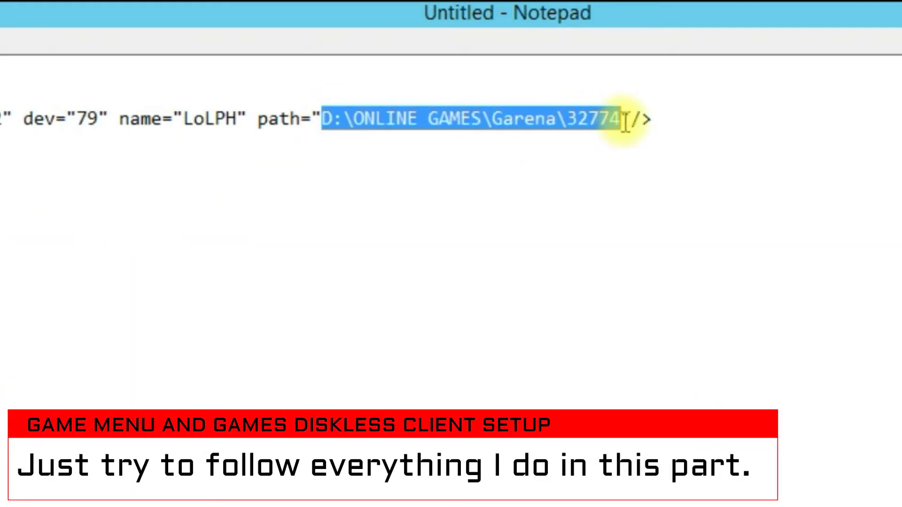
Copy the D:\ONLINE GAMES\Garena\32774 folder path from File Explorer's address bar
key(alt+Tab)
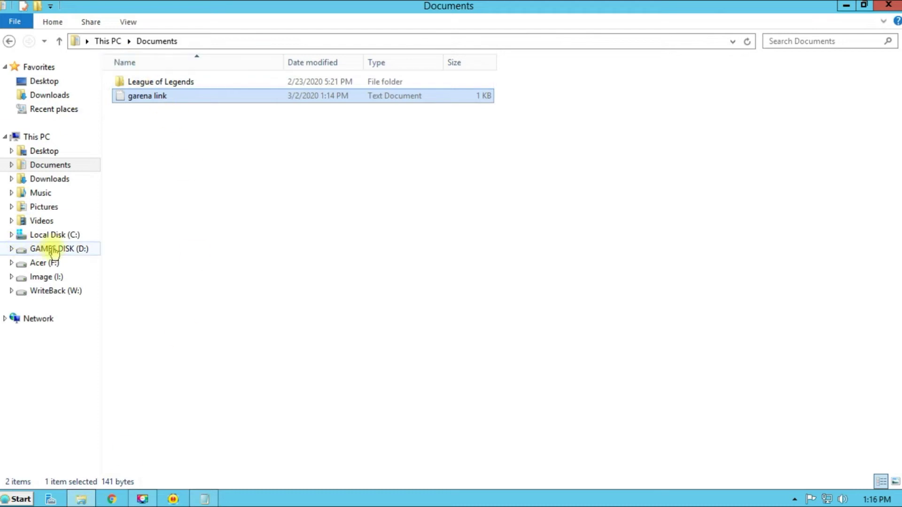
click(51, 249)
click(123, 180)
double_click(123, 180)
right_click(152, 95)
click(164, 104)
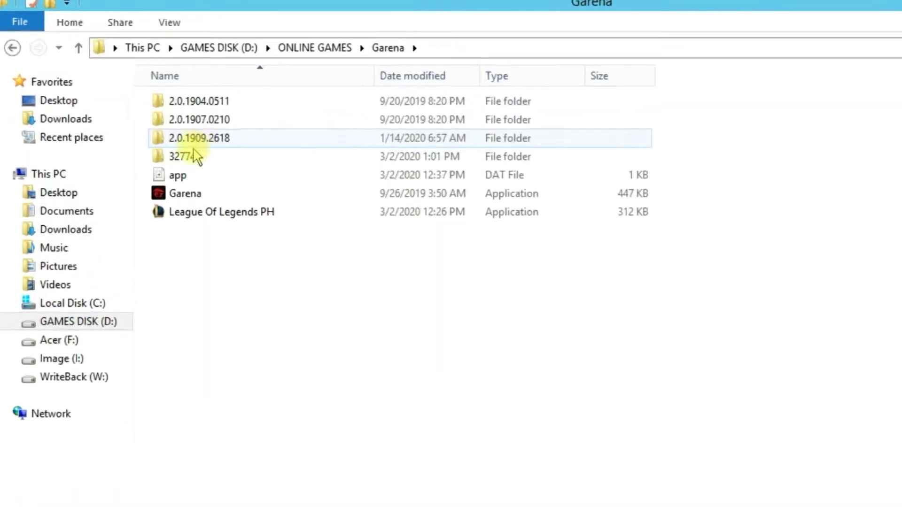
double_click(185, 147)
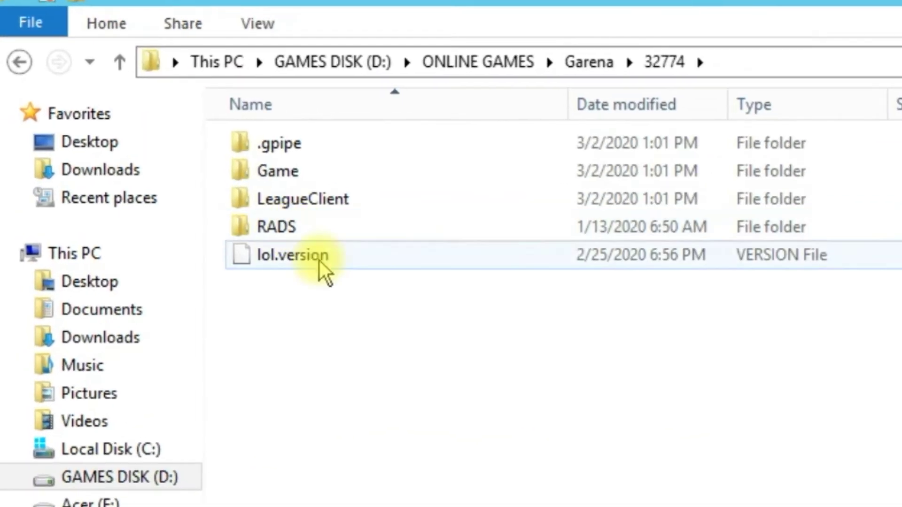
click(789, 61)
right_click(343, 61)
click(312, 57)
right_click(312, 59)
click(368, 143)
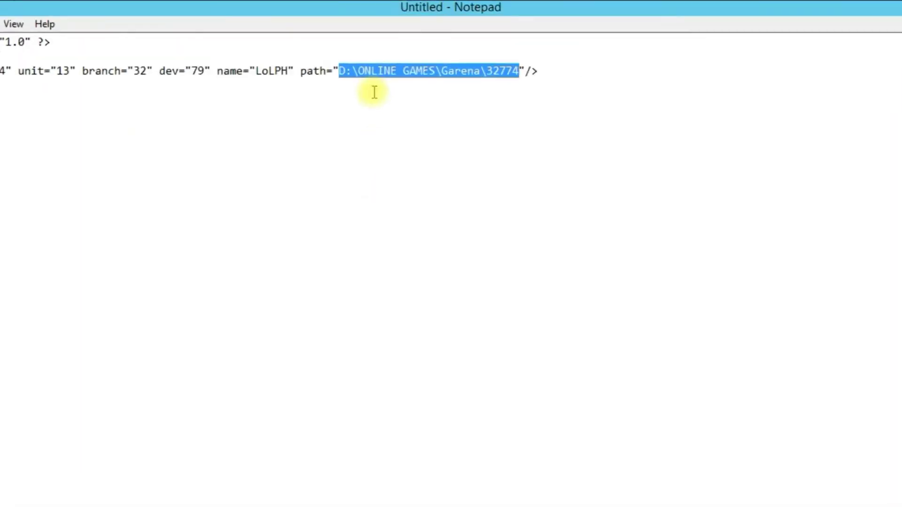
Paste D:\ONLINE GAMES\Garena\32774 over the selected path value in the XML
right_click(218, 162)
click(273, 321)
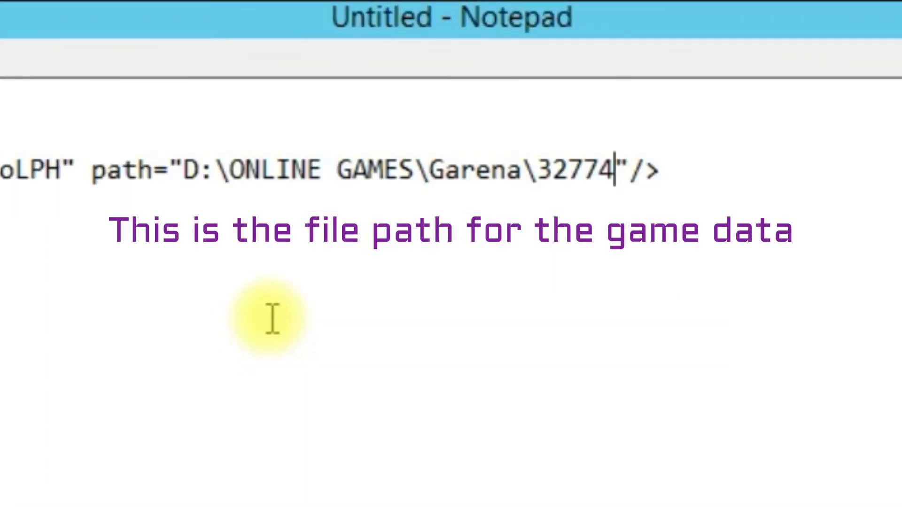
drag(602, 170, 262, 170)
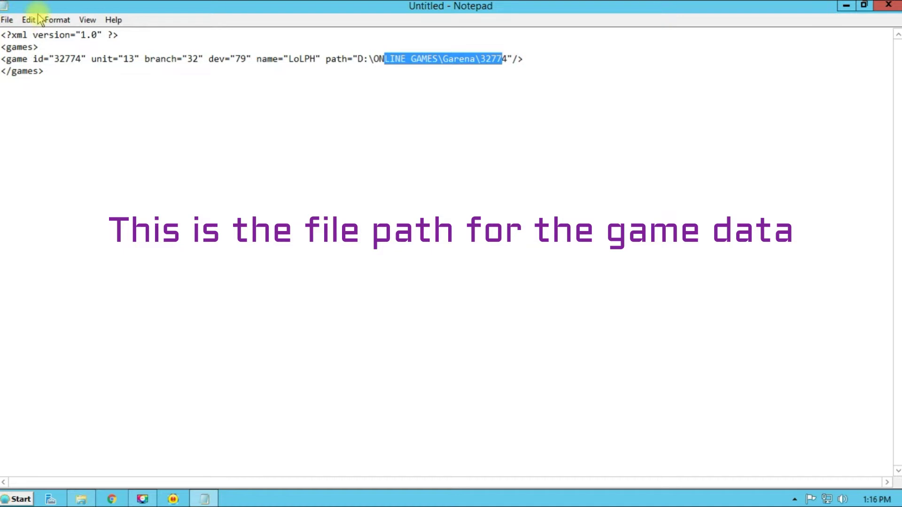
click(7, 20)
Save the XML as garenagame.xml in Documents, close Notepad, and view Documents
click(27, 65)
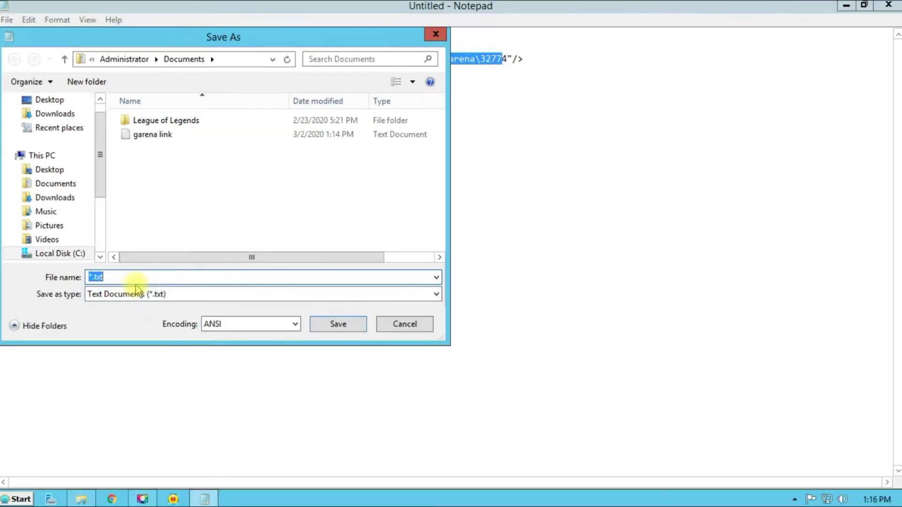
text(gareba)
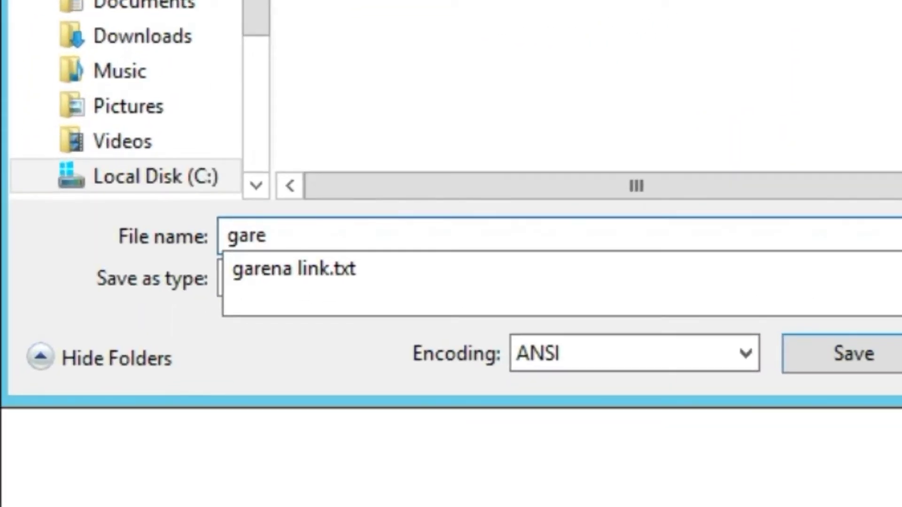
key(BackSpace)
key(BackSpace)
text(nagame.xml)
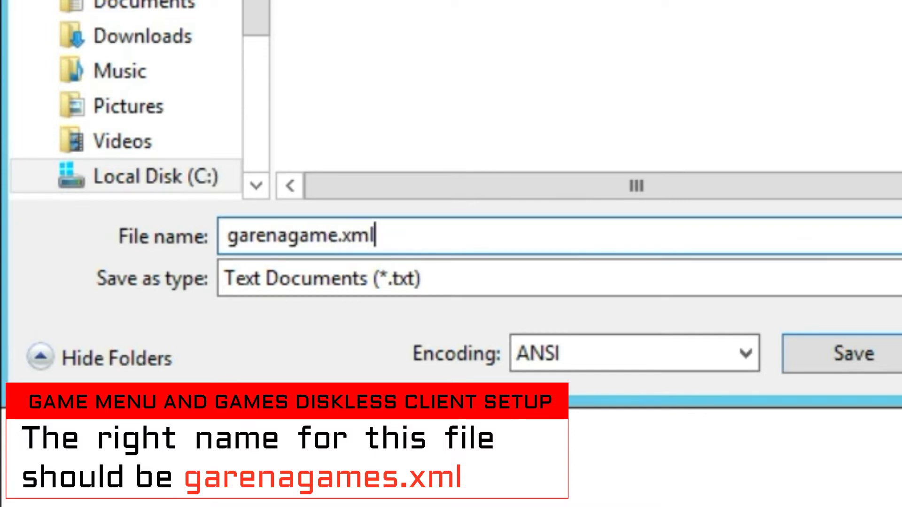
click(798, 355)
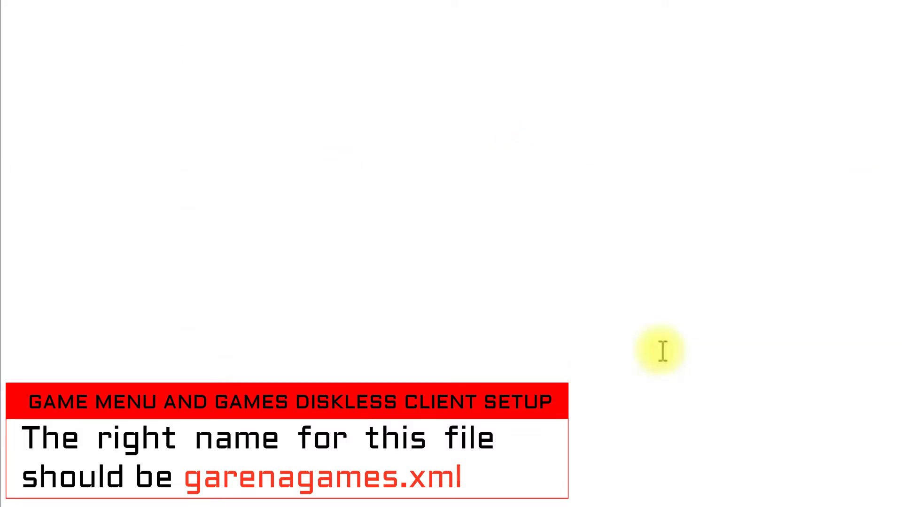
click(888, 4)
click(38, 168)
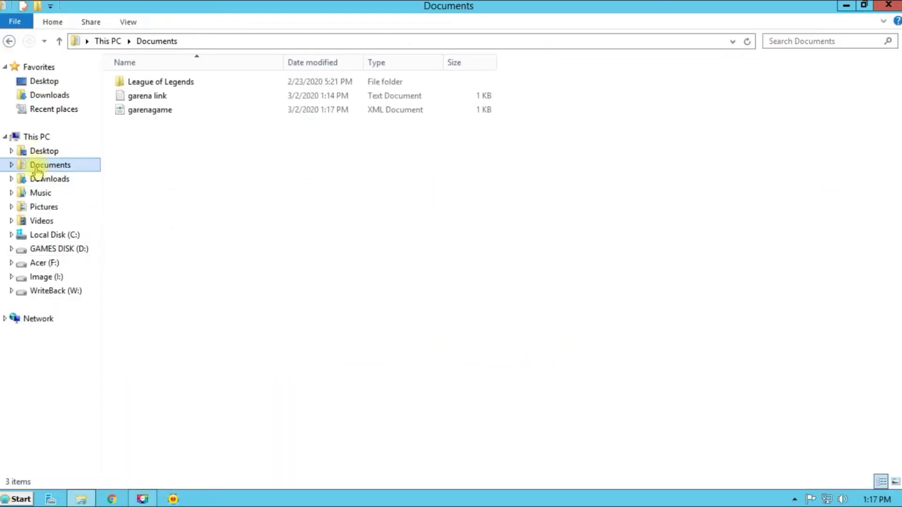
Copy garenagame.xml from Documents into D:\ONLINE GAMES\Garena
click(151, 110)
right_click(169, 112)
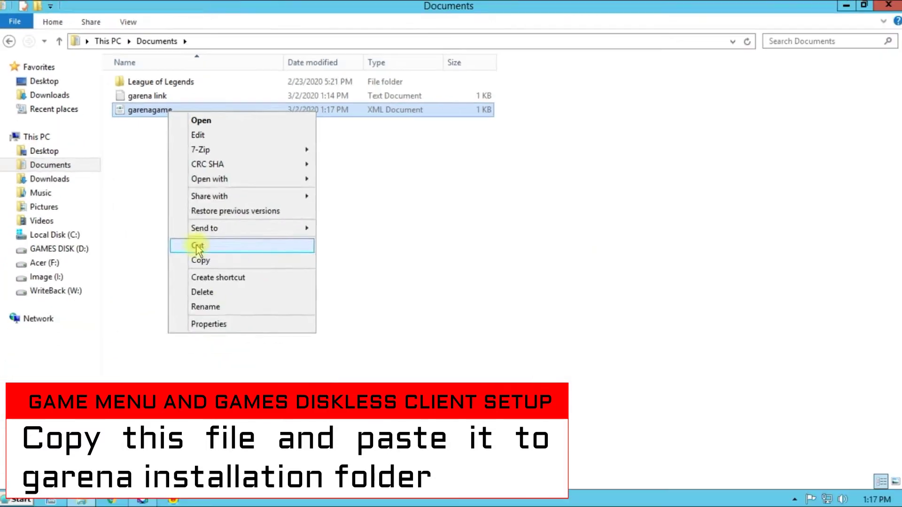
click(197, 260)
click(70, 249)
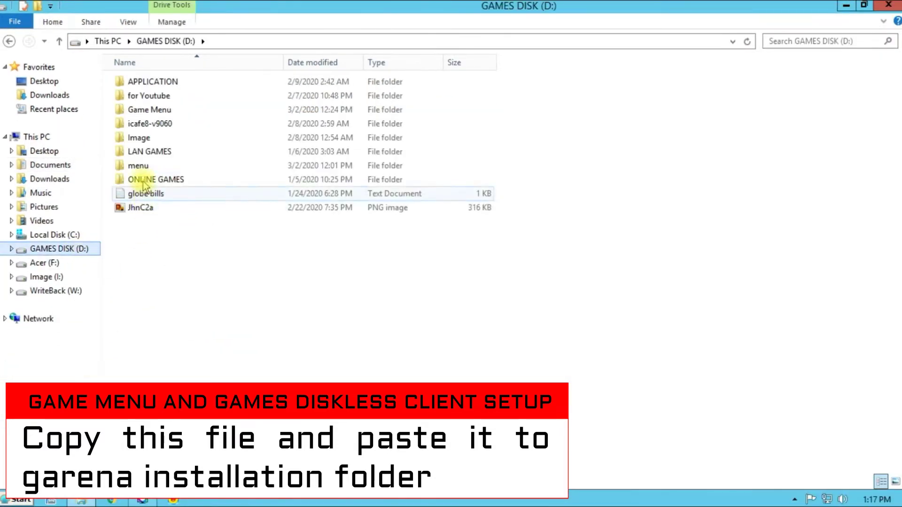
double_click(150, 179)
double_click(141, 96)
right_click(154, 223)
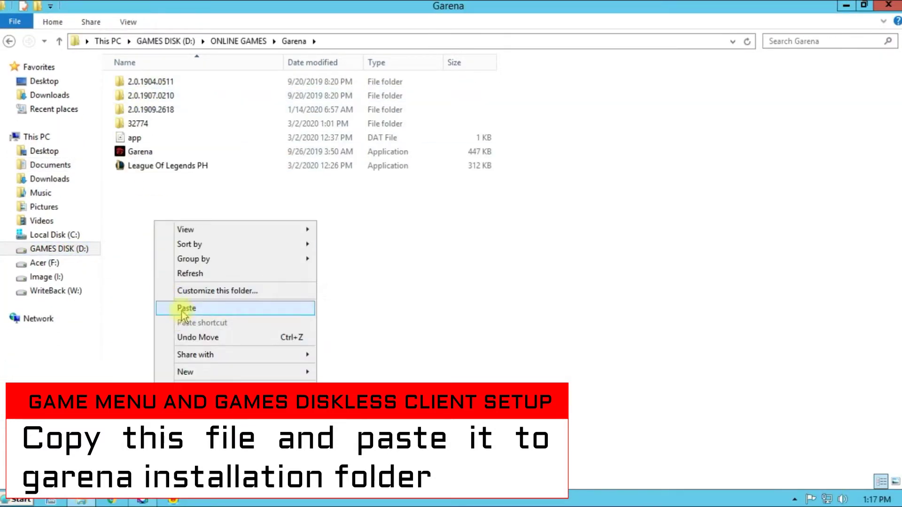
click(183, 310)
Inspect the game entry line of garenagames in Notepad, then close it and minimize Explorer
right_click(164, 171)
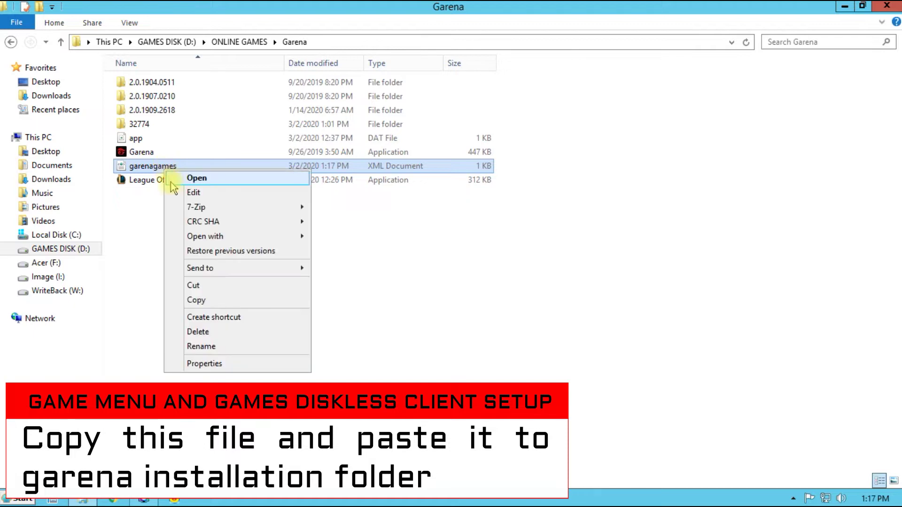
click(185, 190)
click(482, 24)
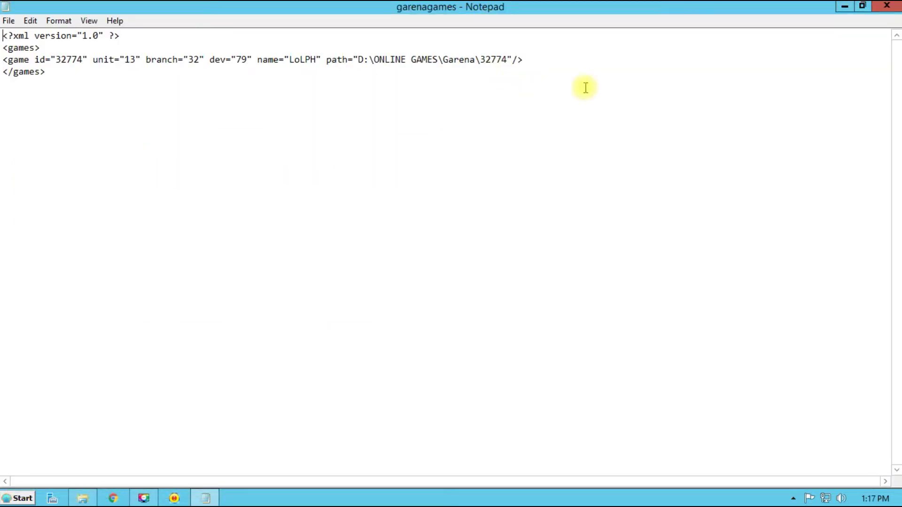
drag(548, 61, 2, 59)
click(75, 76)
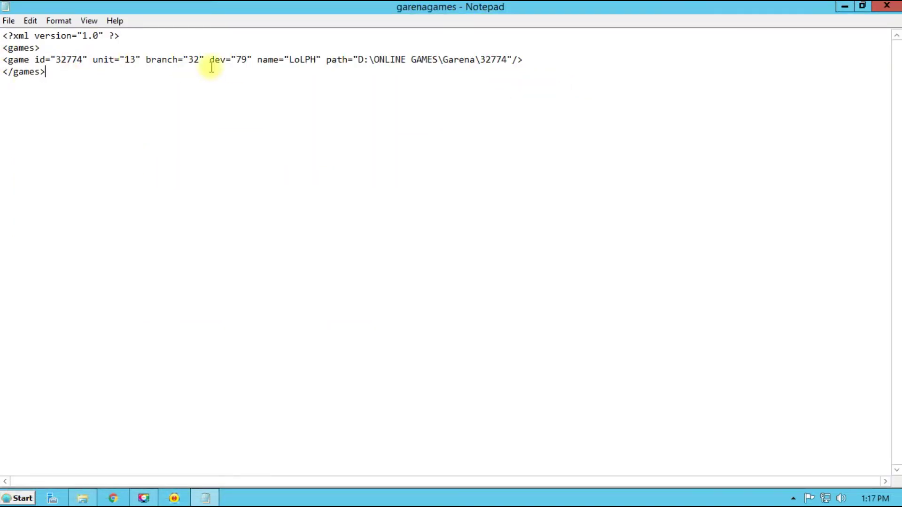
click(886, 7)
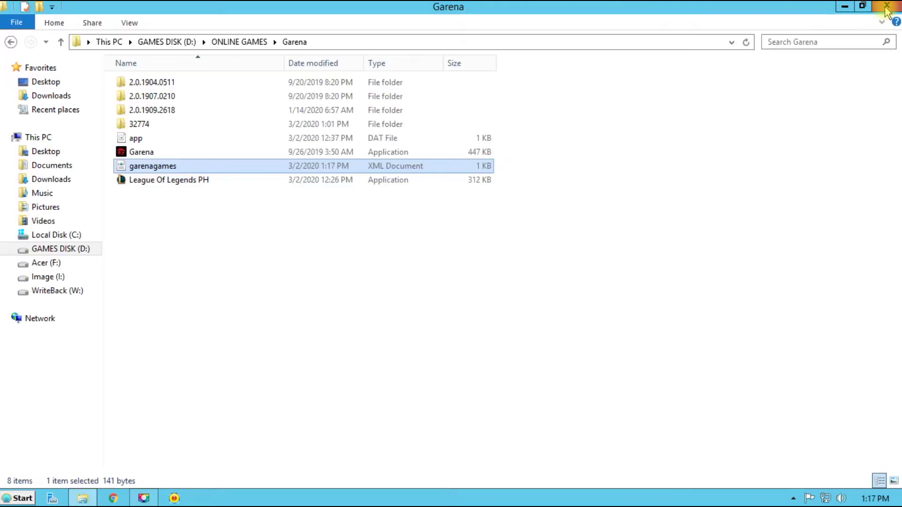
click(845, 7)
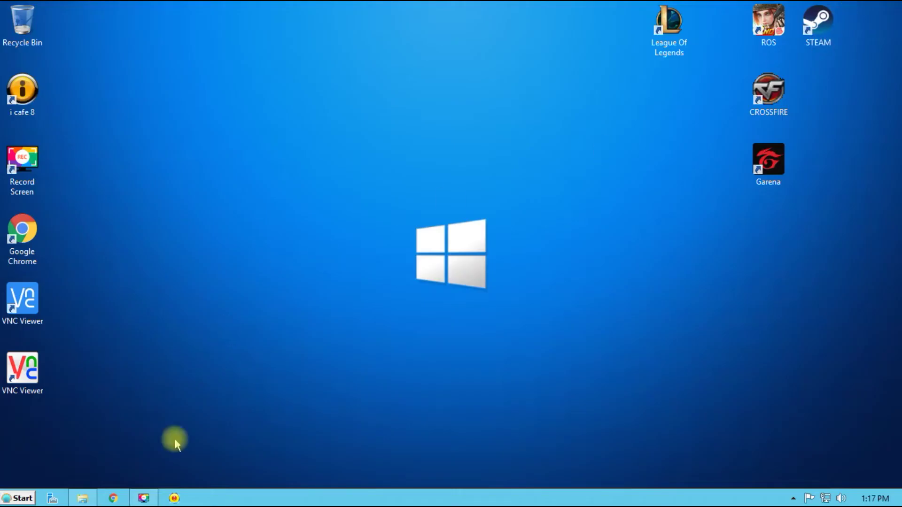
Load League of Legends after updating from the ROG menu and sign in with the Garena username and password
click(173, 498)
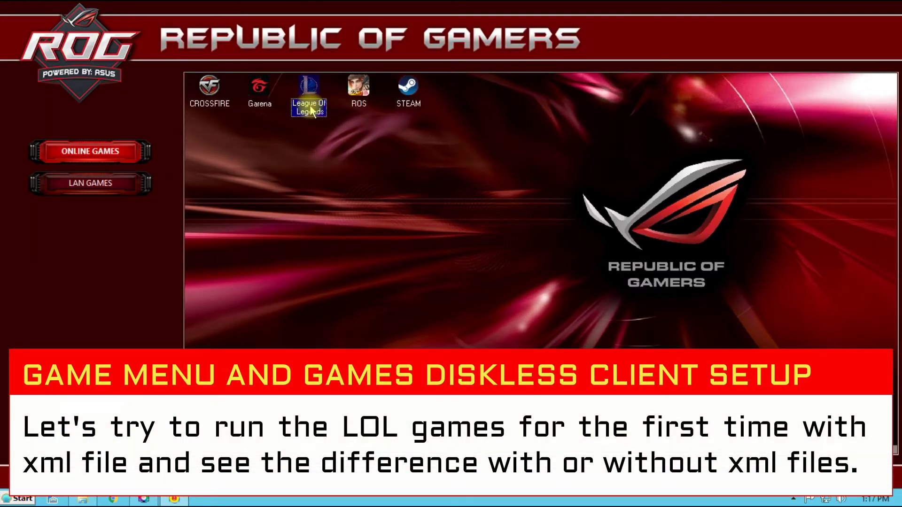
right_click(311, 110)
click(318, 113)
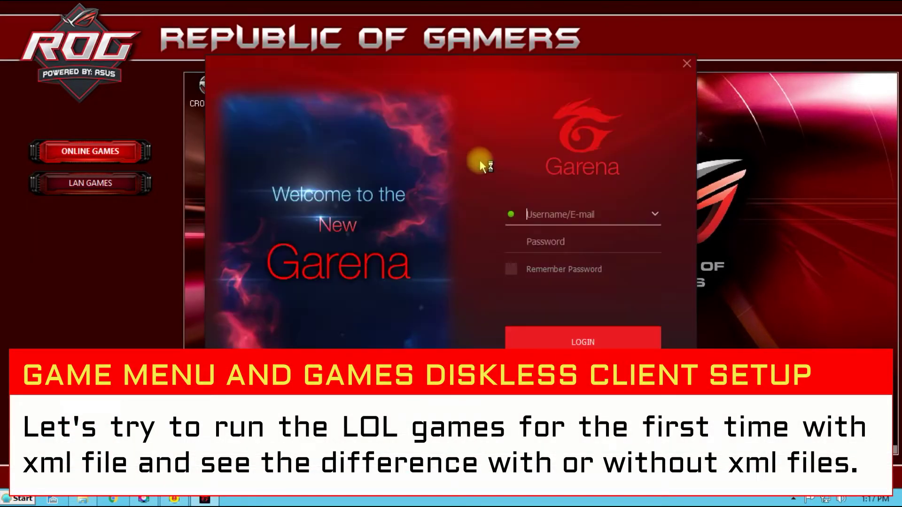
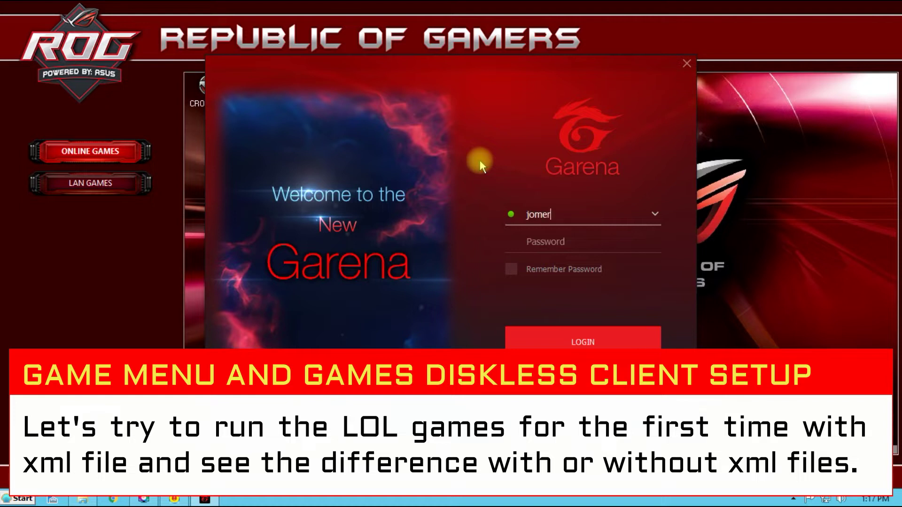
key(Tab)
text(••••••••••••)
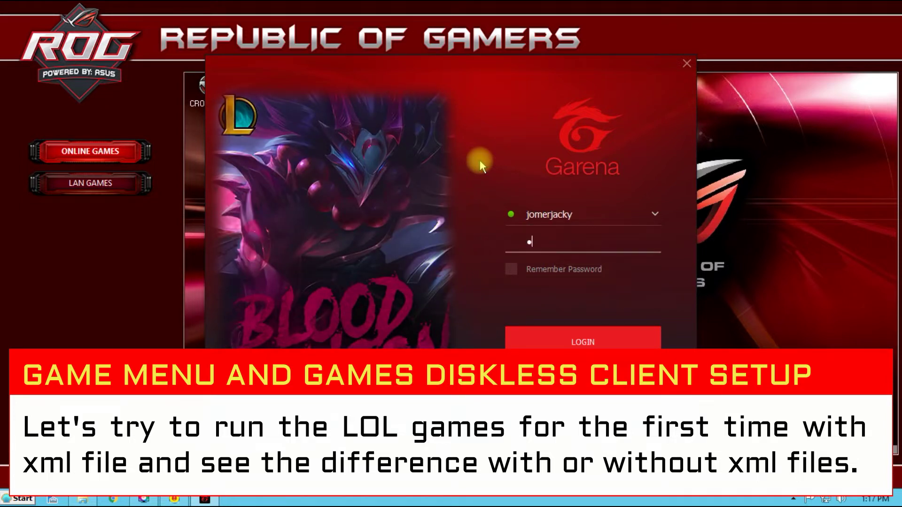
key(Return)
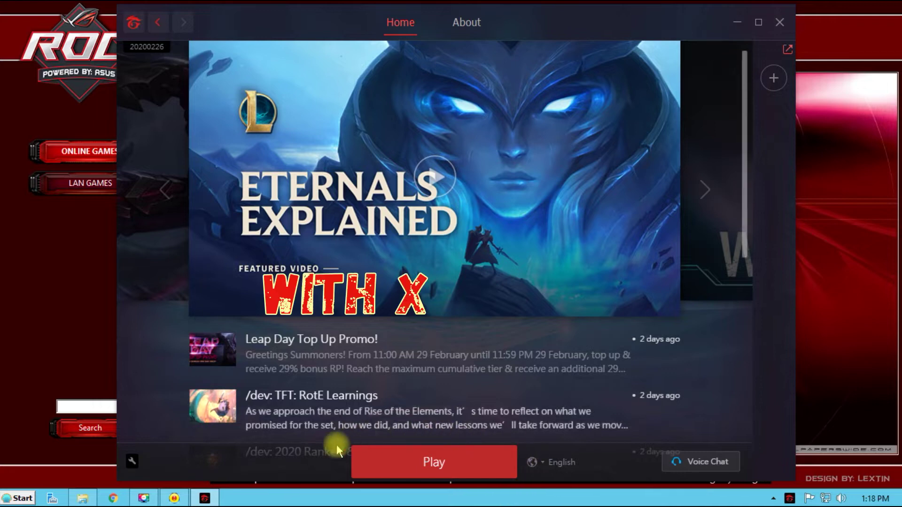
Confirm League of Legends' game files location via Locate Game Files and start the game
click(425, 469)
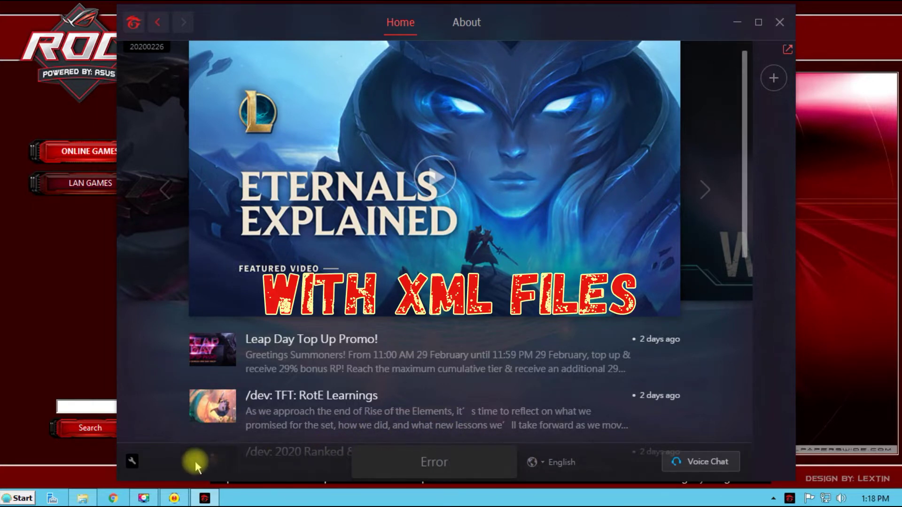
click(134, 462)
click(175, 409)
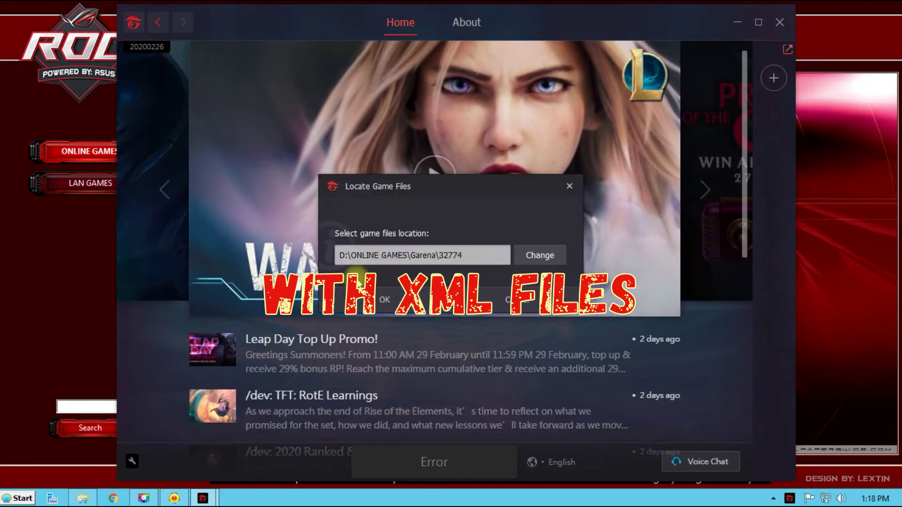
click(384, 299)
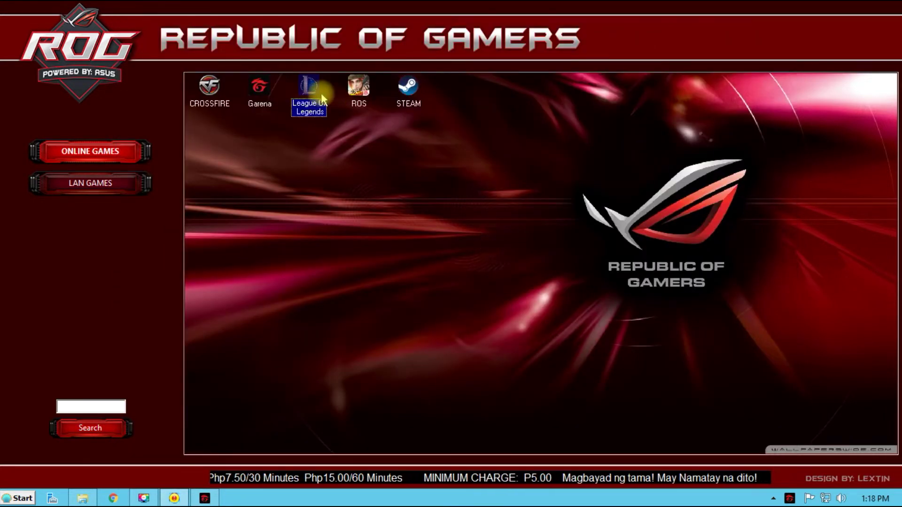
click(311, 111)
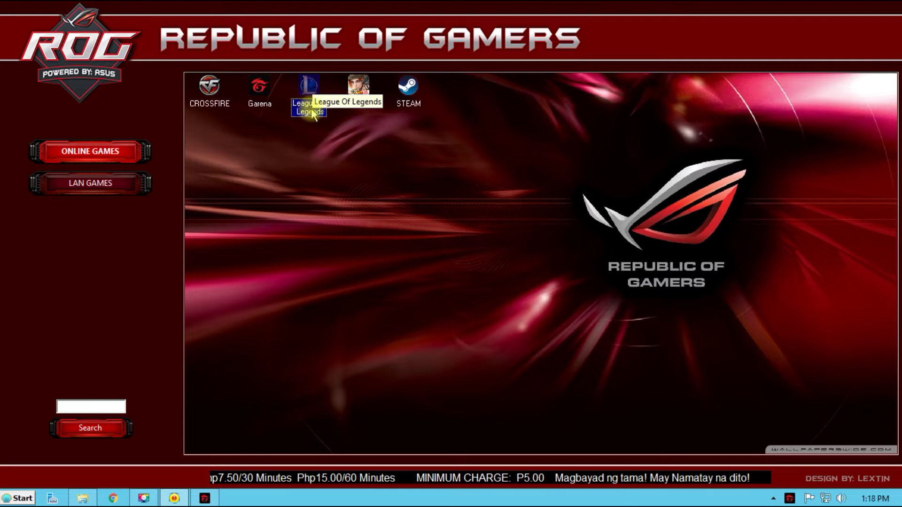
Close the ROG game menu, exit the League of Legends client, and refresh the desktop
right_click(173, 499)
click(162, 470)
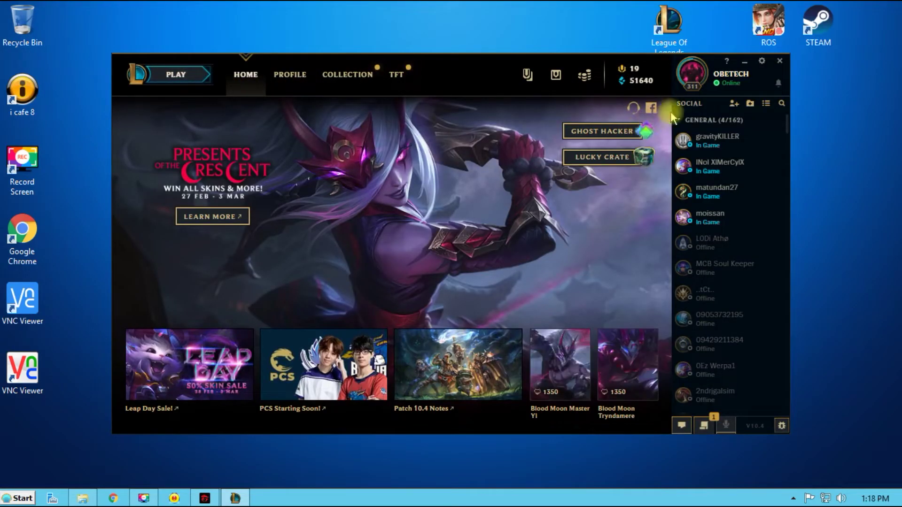
click(779, 61)
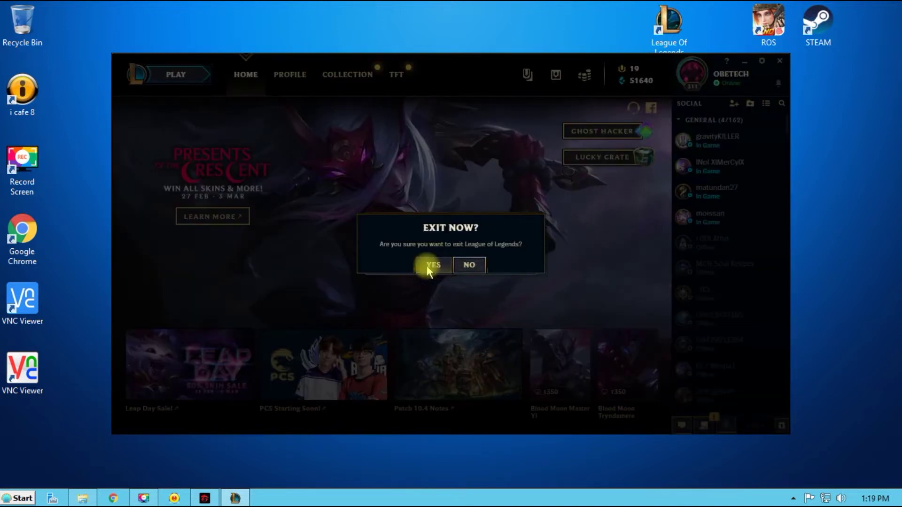
click(429, 267)
right_click(392, 189)
click(413, 225)
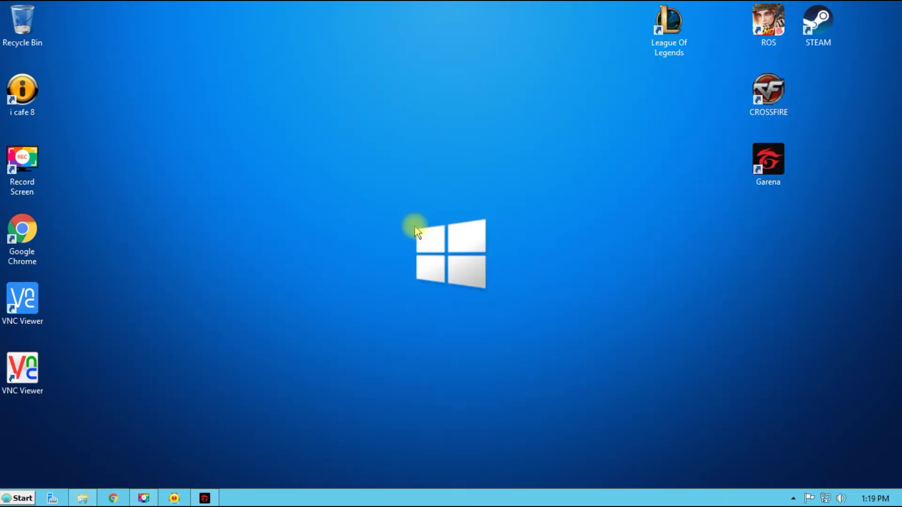
Delete the garenagames XML from the Garena folder and reopen the ROG game menu
click(83, 498)
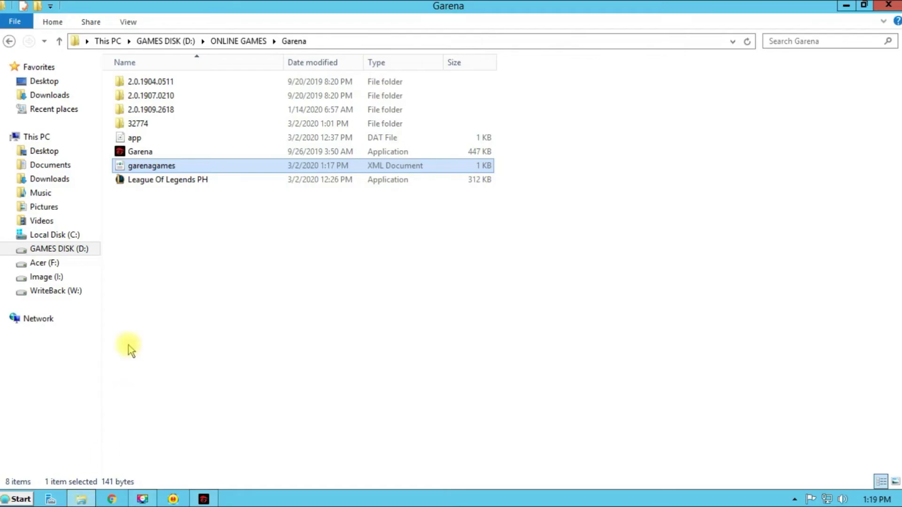
right_click(150, 166)
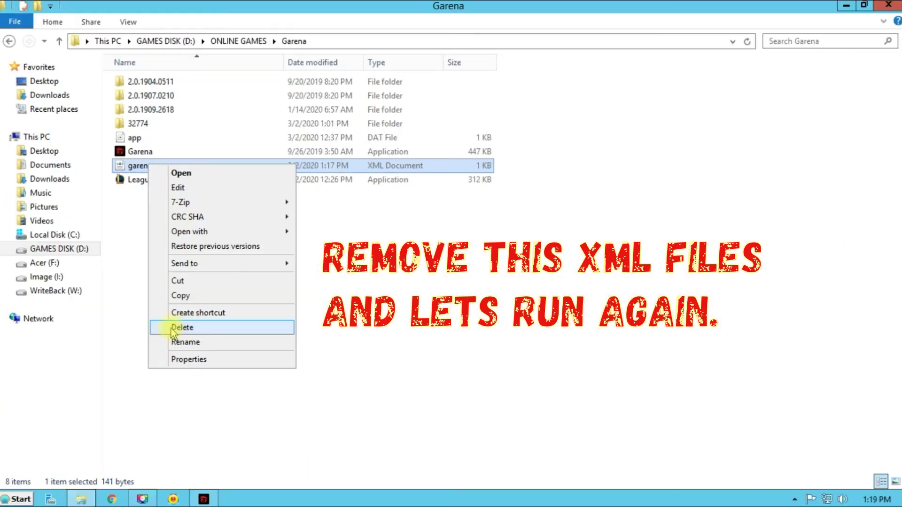
click(181, 327)
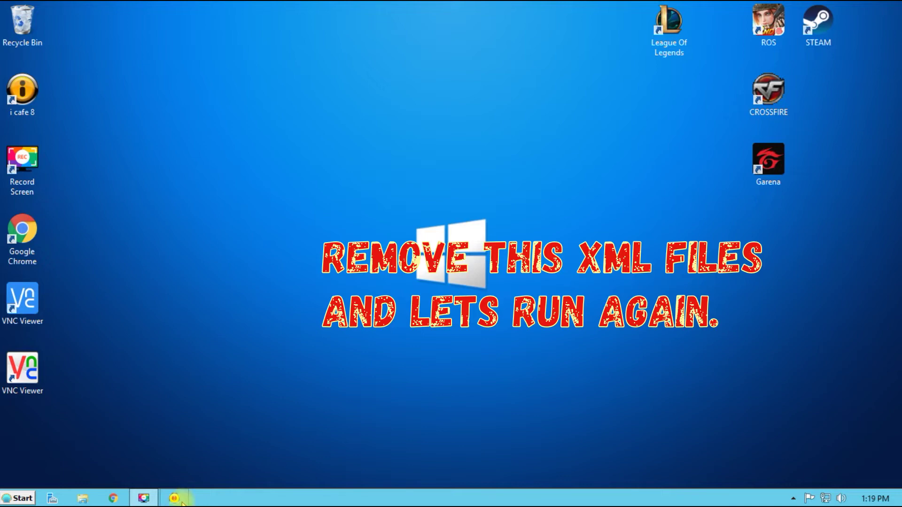
click(174, 498)
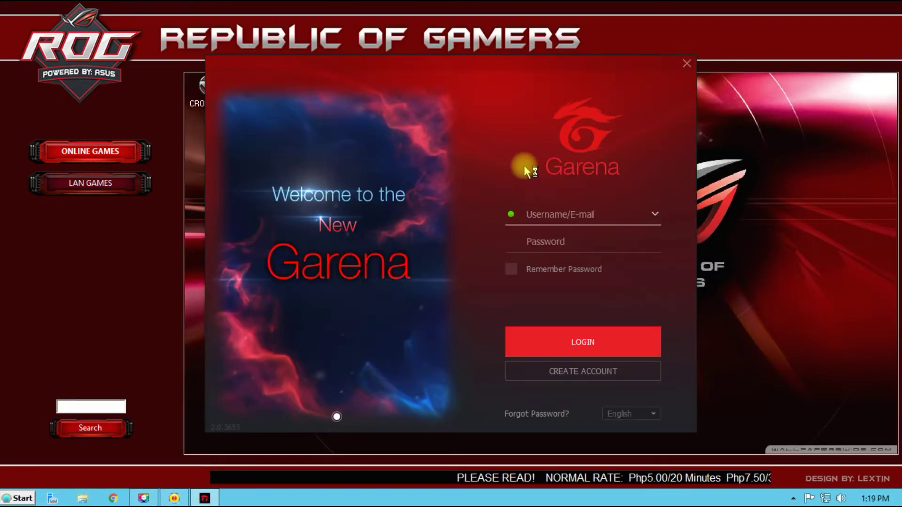
Sign back in to Garena with the account credentials and open the League of Legends game page
key(BackSpace)
key(BackSpace)
key(BackSpace)
key(BackSpace)
key(Tab)
text(***********)
key(Return)
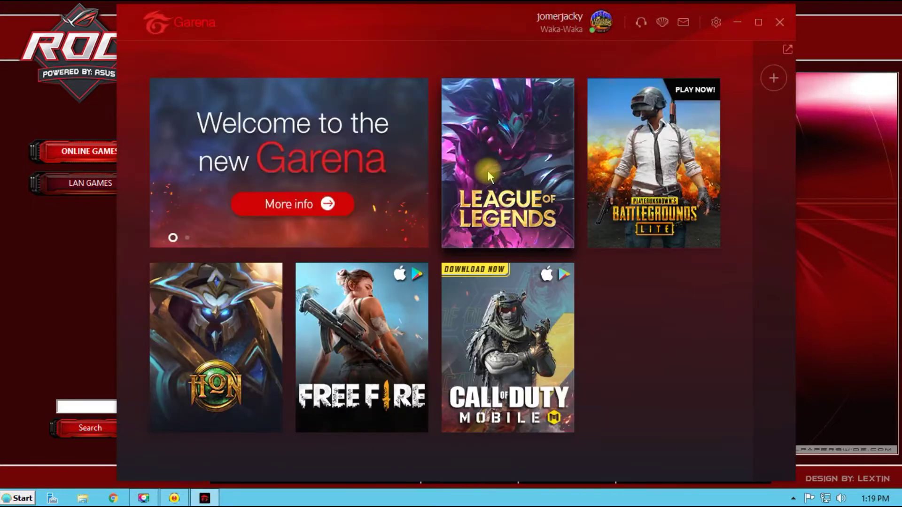
click(487, 170)
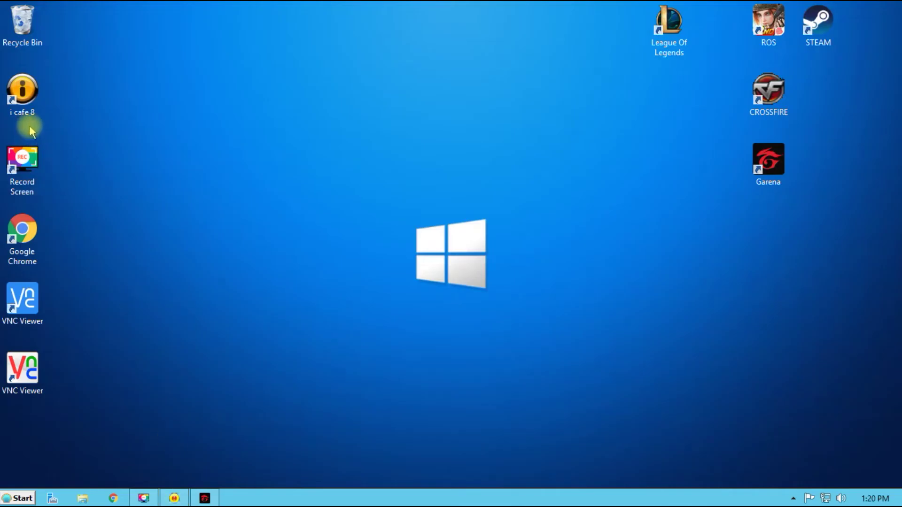
right_click(22, 22)
Restore the deleted garenagames XML from the Recycle Bin
click(35, 29)
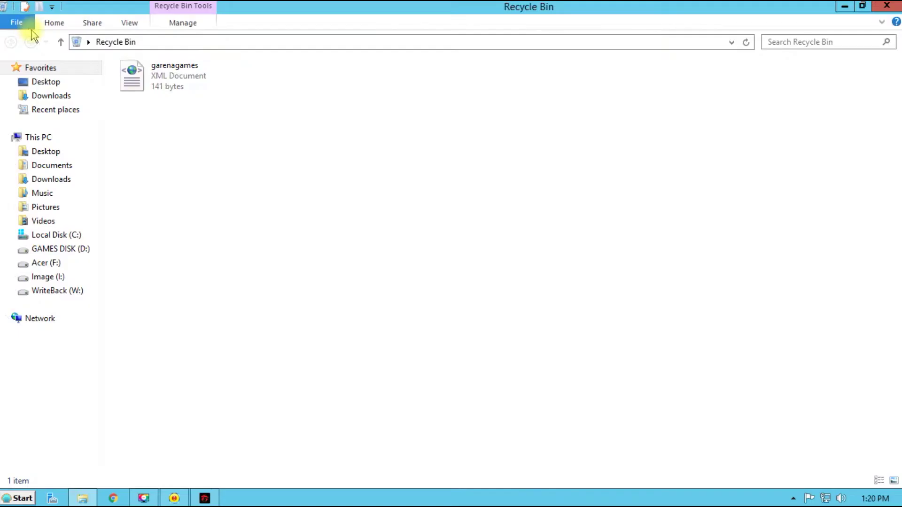
click(173, 75)
right_click(178, 86)
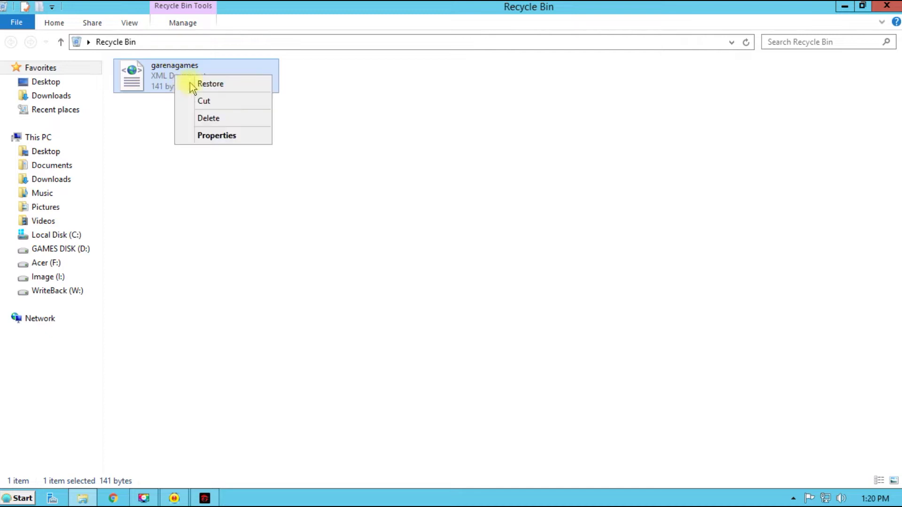
click(211, 84)
Browse to D:\ONLINE GAMES\Garena and check the restored garenagames file
click(38, 137)
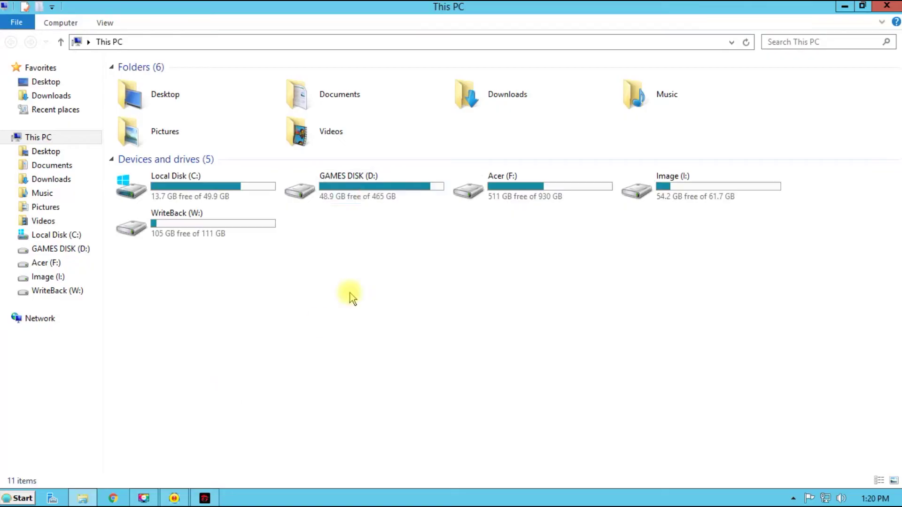
double_click(370, 195)
double_click(153, 178)
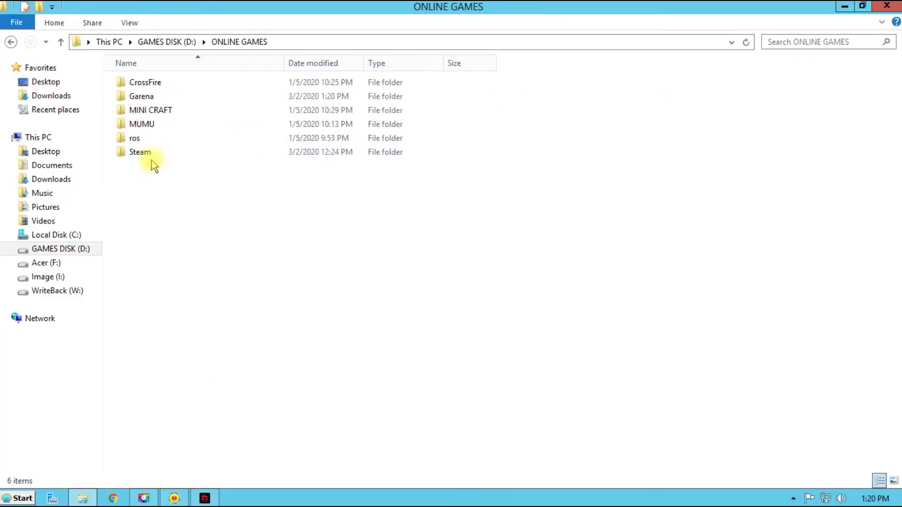
double_click(152, 97)
click(145, 166)
click(183, 180)
Launch League Of Legends PH, sign in to Garena, view the launcher page, and return to the game list
double_click(183, 180)
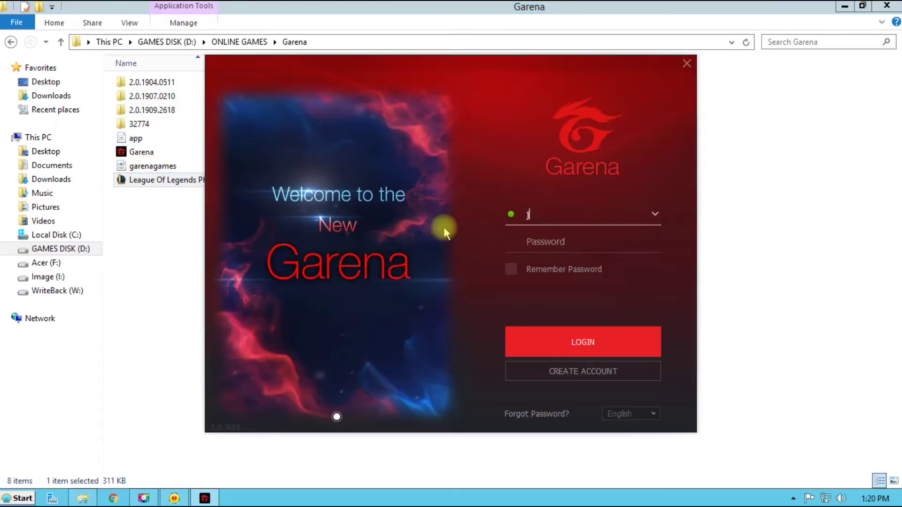
key(Tab)
text(•••••••••••)
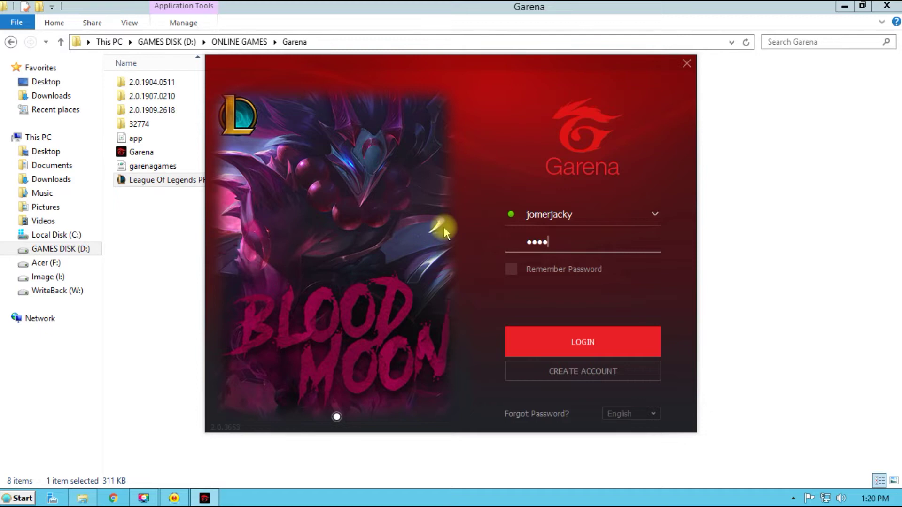
key(Return)
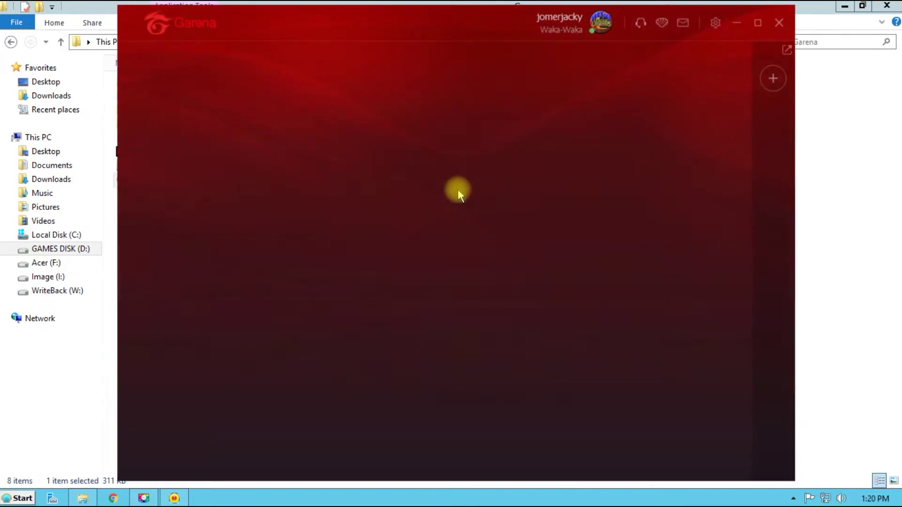
click(494, 190)
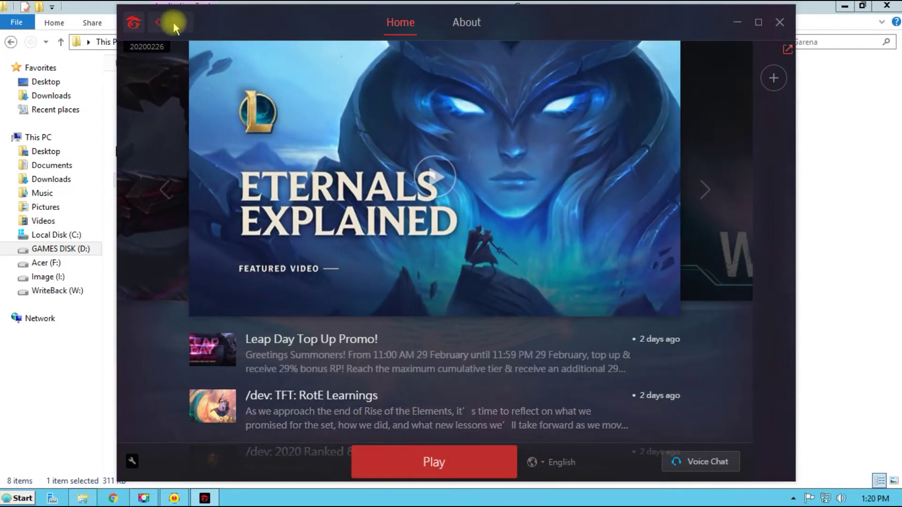
click(173, 25)
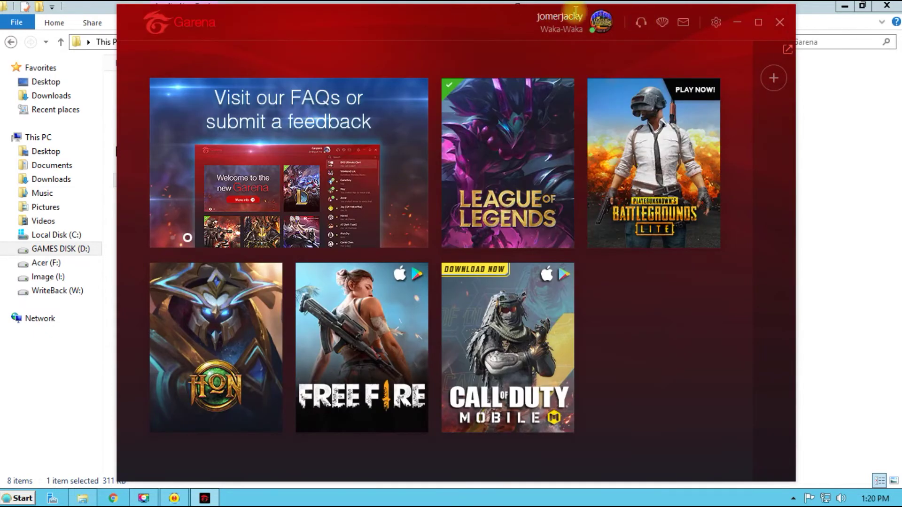
click(609, 27)
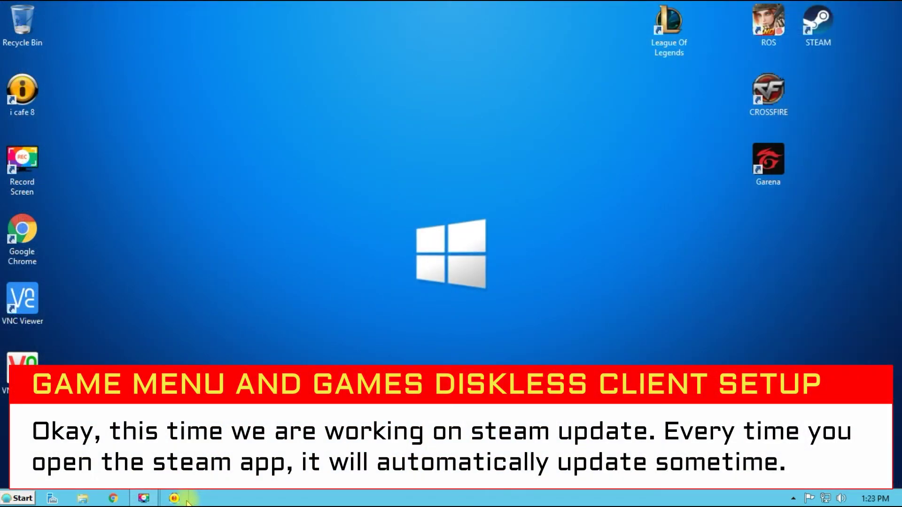
Start STEAM from the ROG game menu and cancel its automatic update
click(187, 502)
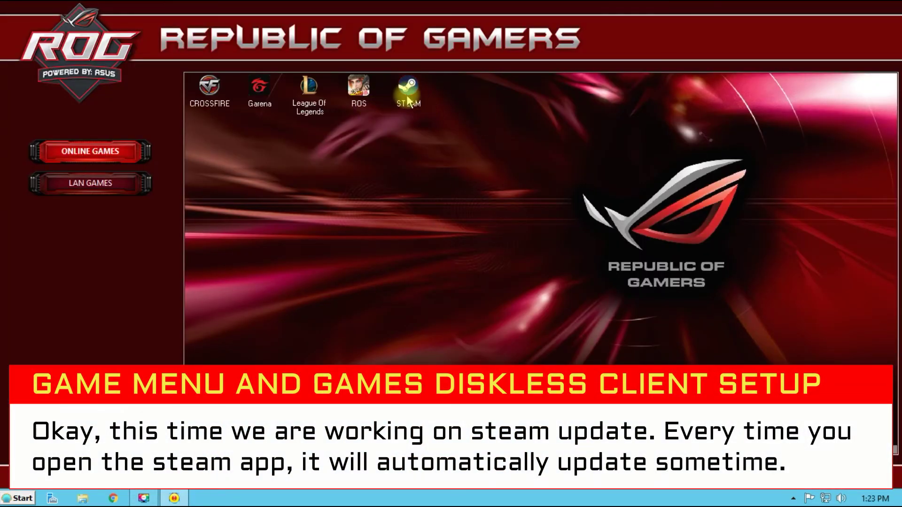
double_click(408, 100)
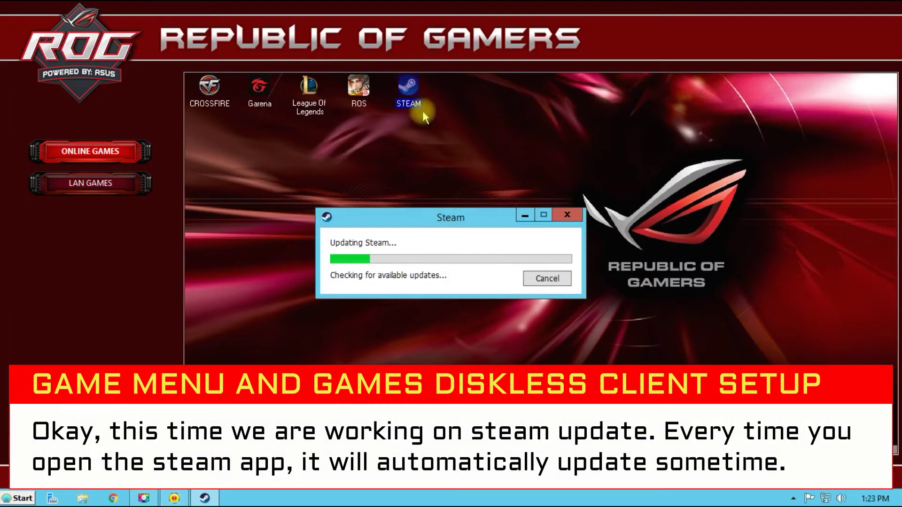
click(548, 279)
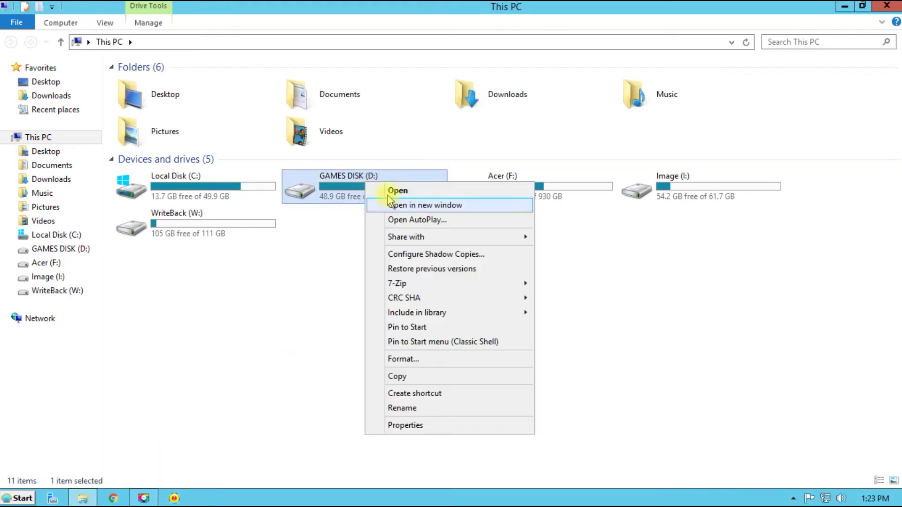
click(388, 197)
Open SyncExp from D:\Game Menu and check STEAM's Execute program is \Steam.exe -noverifyfiles
right_click(173, 112)
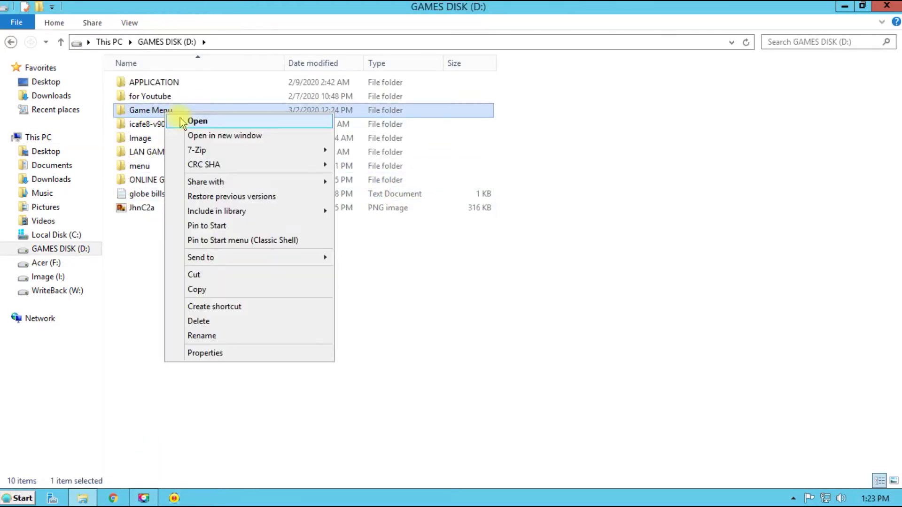
click(198, 119)
right_click(152, 361)
click(178, 122)
click(403, 129)
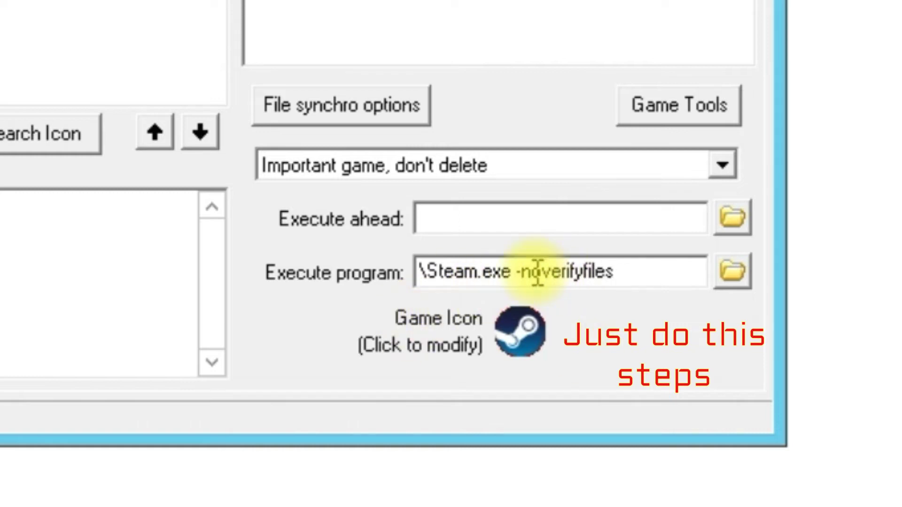
drag(635, 271, 405, 272)
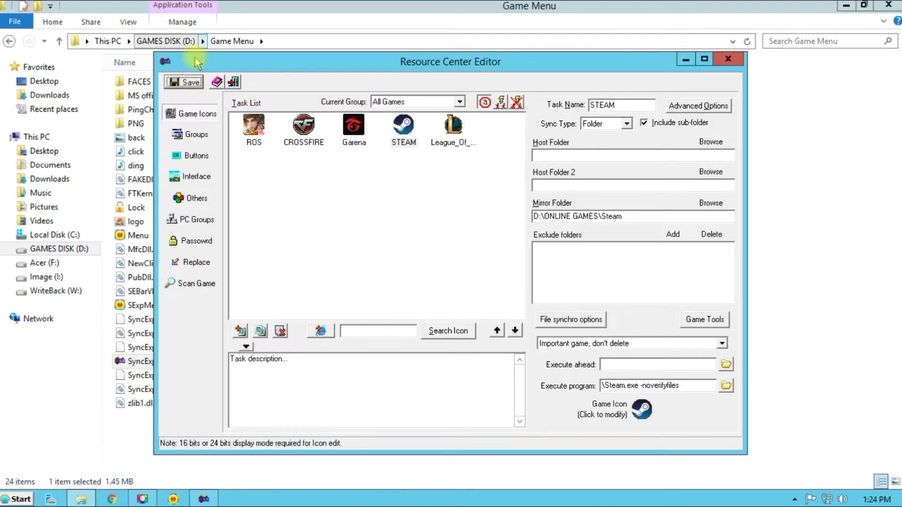
Close the Resource Center Editor and launch STEAM from the ROG game menu
click(727, 59)
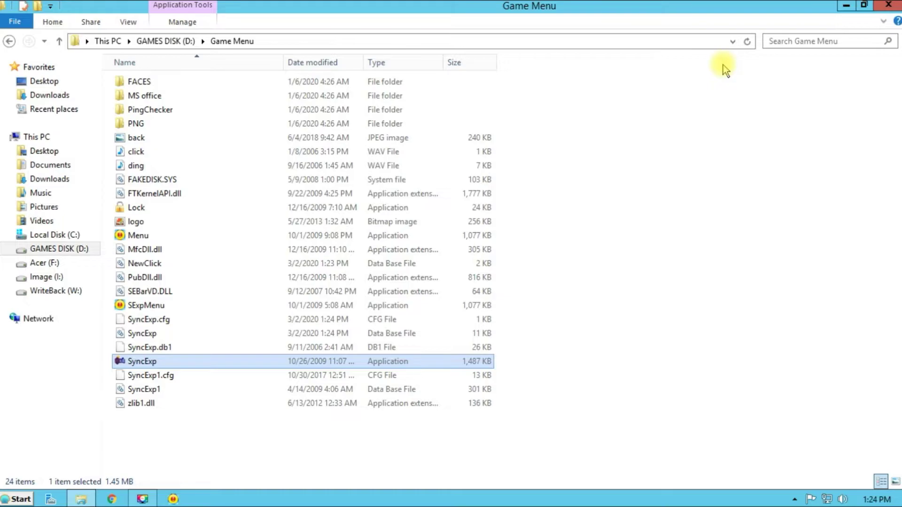
click(845, 6)
click(173, 498)
double_click(408, 86)
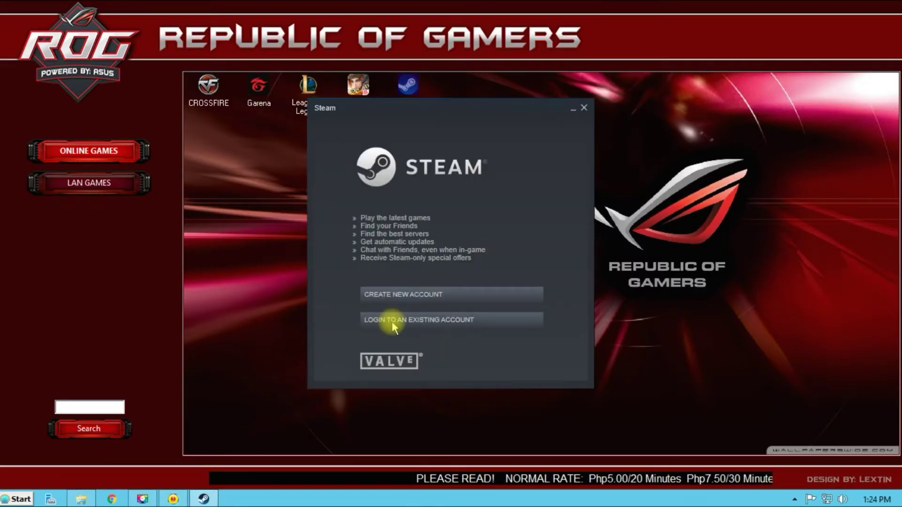
Sign in to an existing Steam account with its account name and password
click(373, 318)
text(private_jonas)
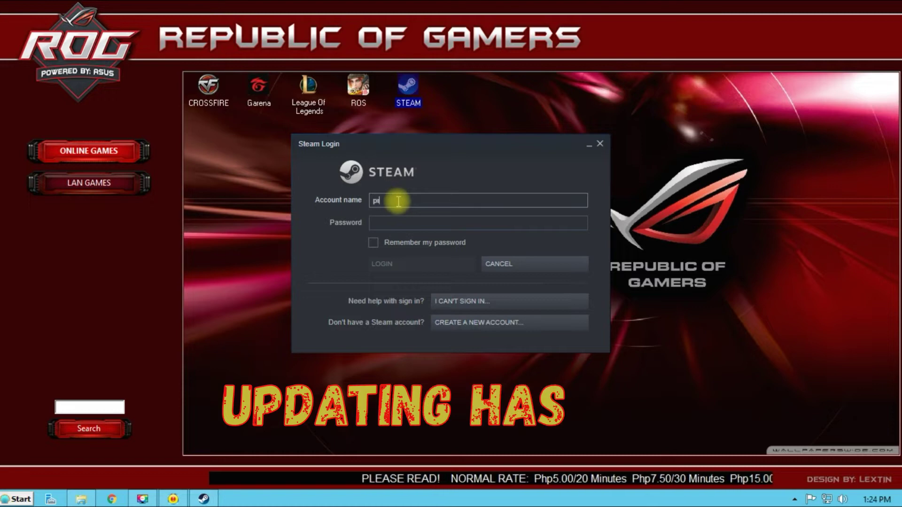
key(Tab)
text(***********)
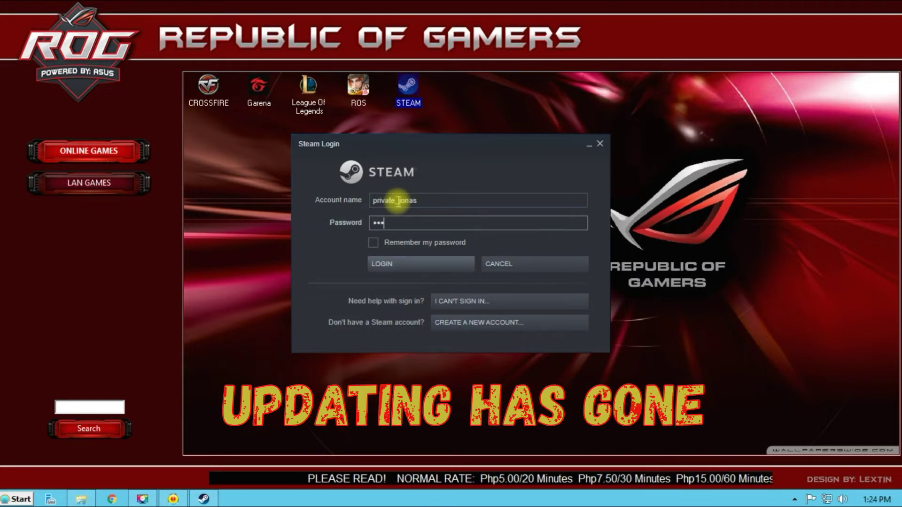
key(Return)
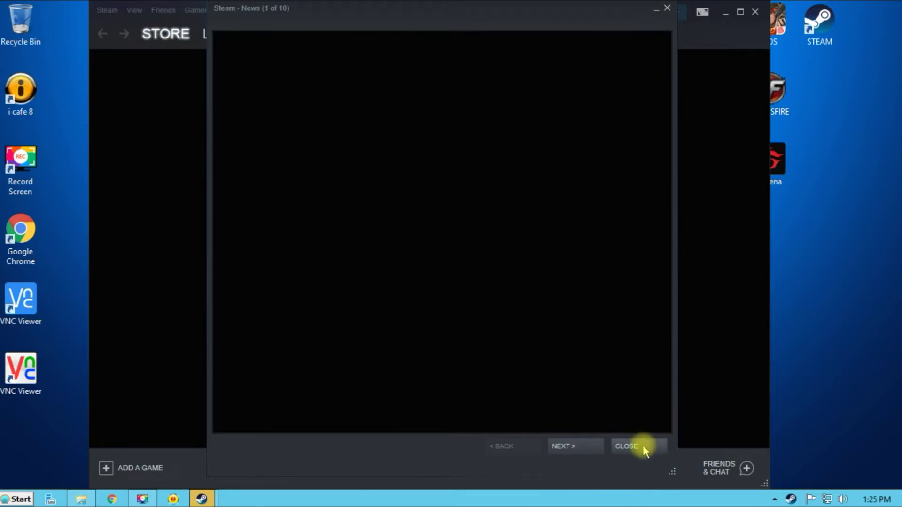
Log out of the Steam account and relaunch STEAM from the ROG game menu
click(642, 447)
click(656, 12)
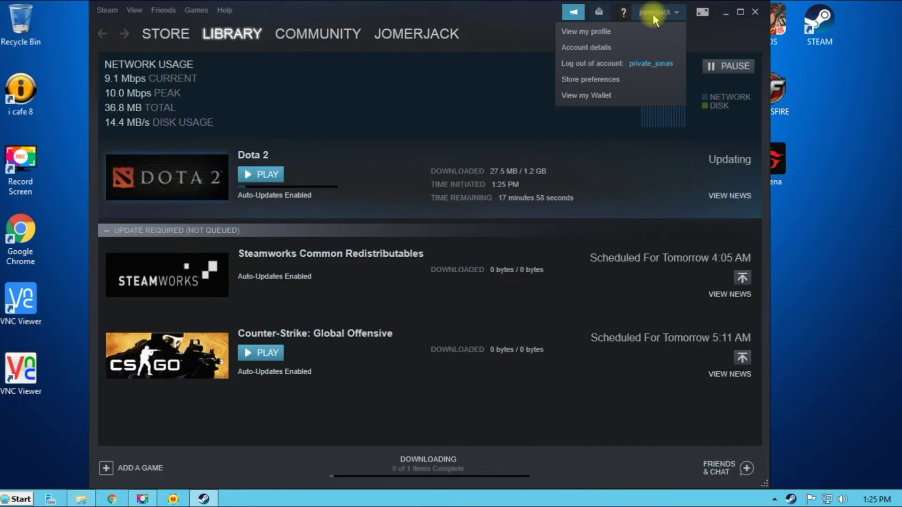
click(606, 50)
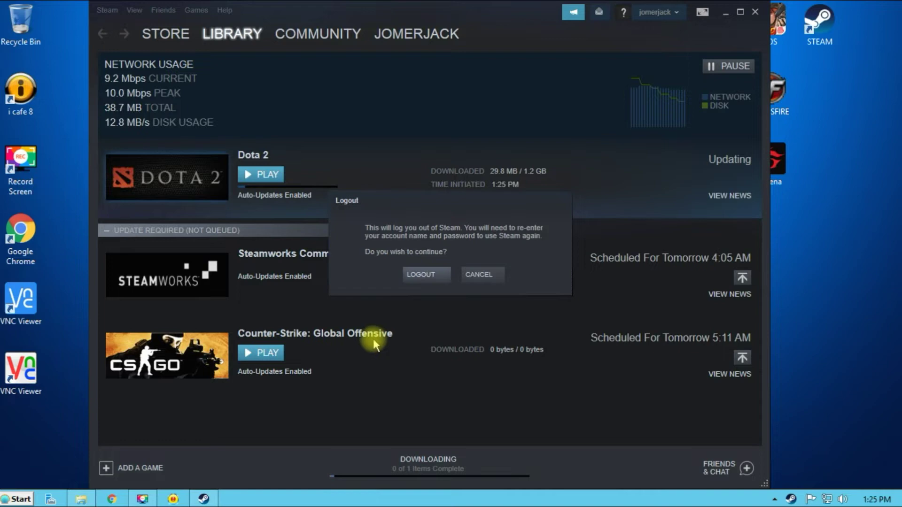
click(425, 276)
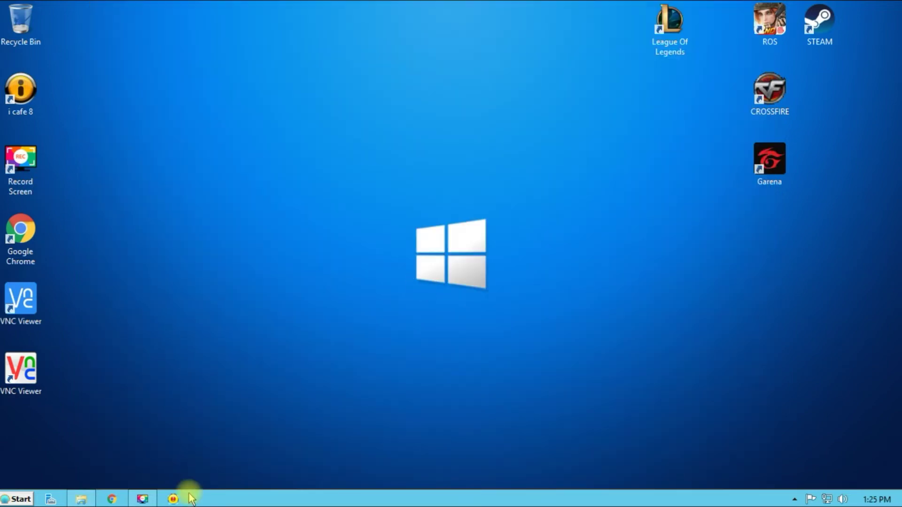
click(182, 500)
double_click(408, 87)
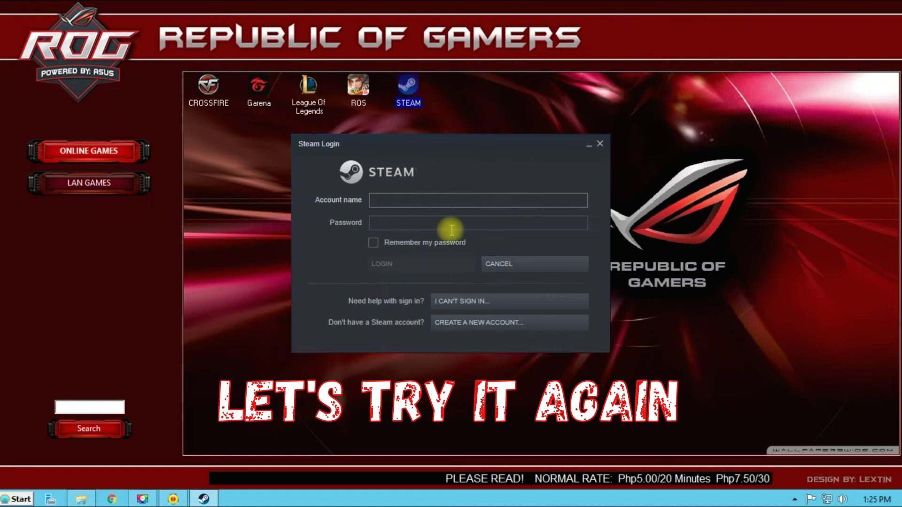
Delete ' -noverifyfiles' from the STEAM entry's Execute program command and save it
click(599, 142)
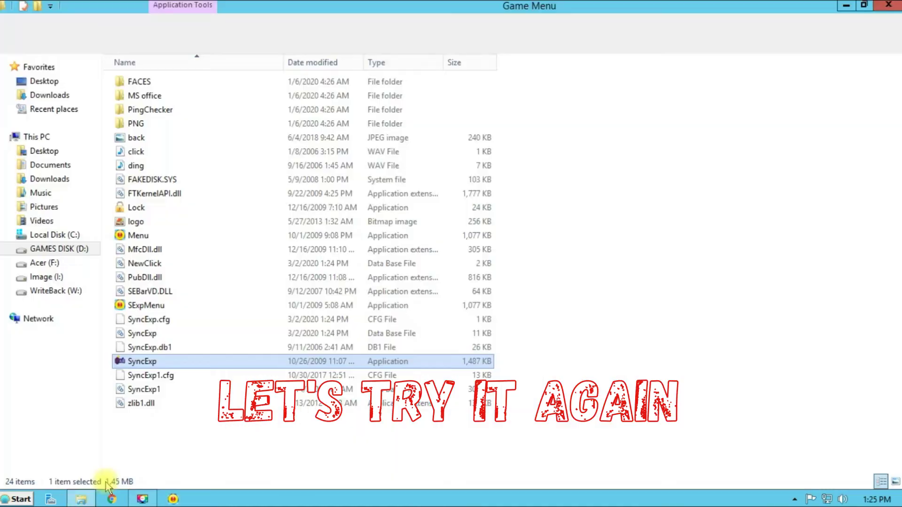
double_click(176, 365)
drag(683, 386, 639, 390)
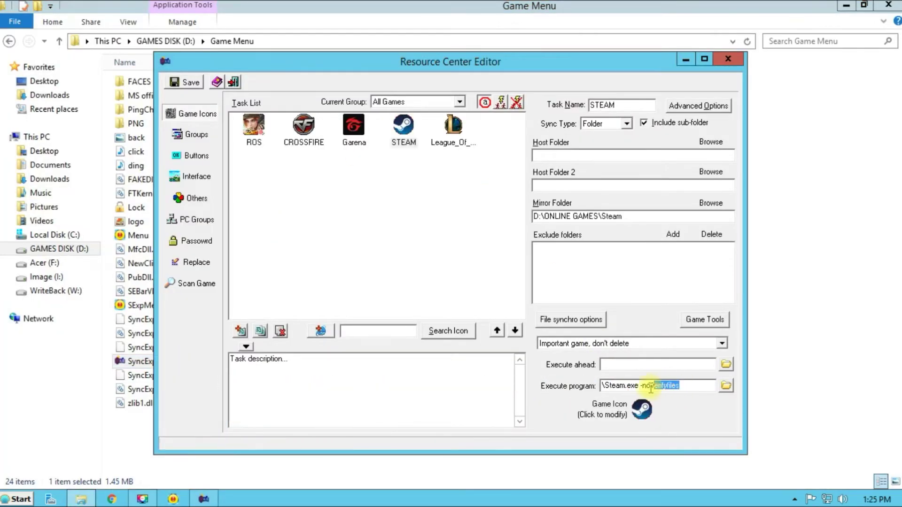
key(BackSpace)
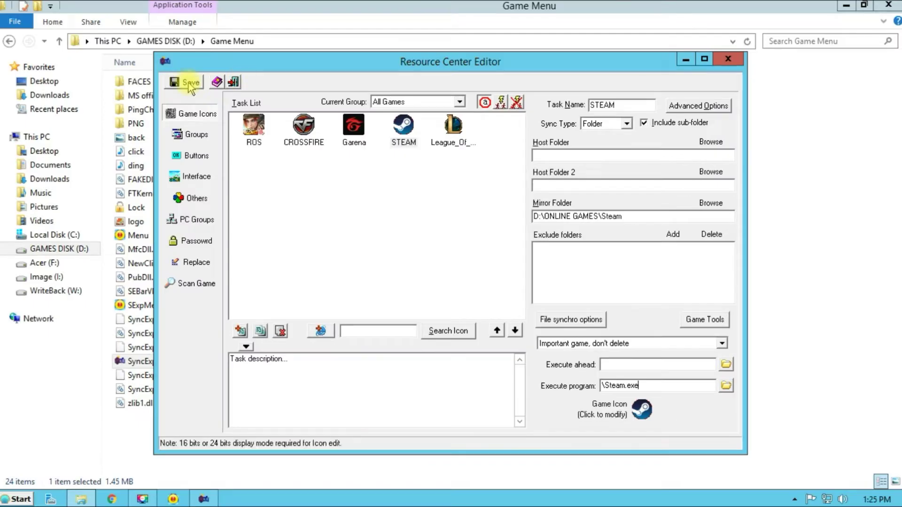
click(146, 498)
Launch STEAM to confirm it updates, then put '-noverifyfiles' back and close the editor
double_click(409, 96)
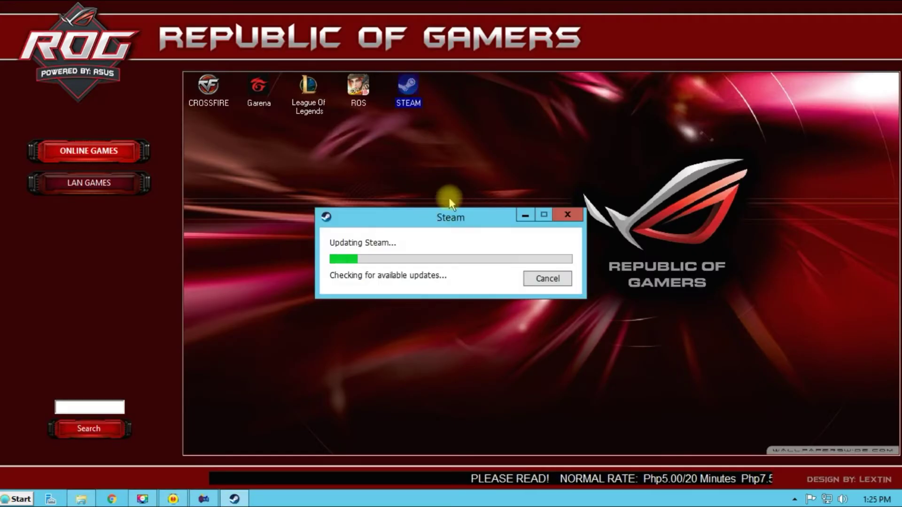
click(564, 214)
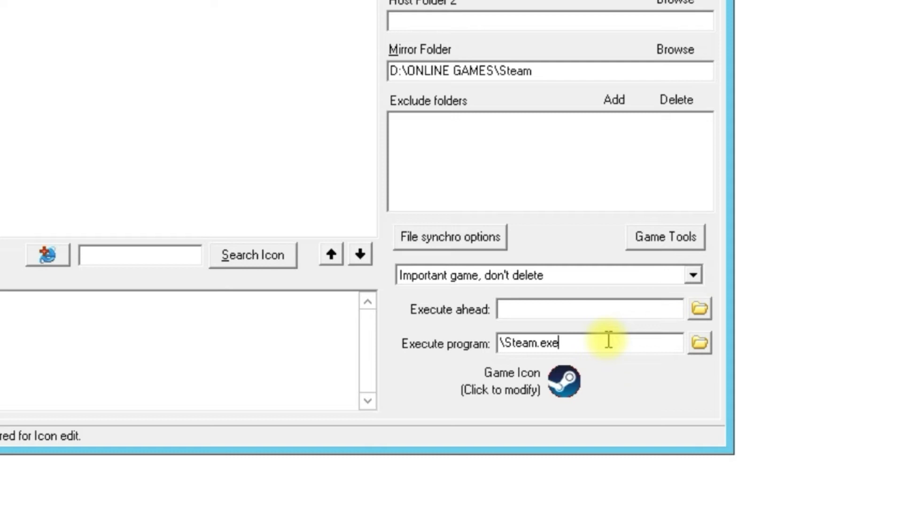
text(-noverifyf)
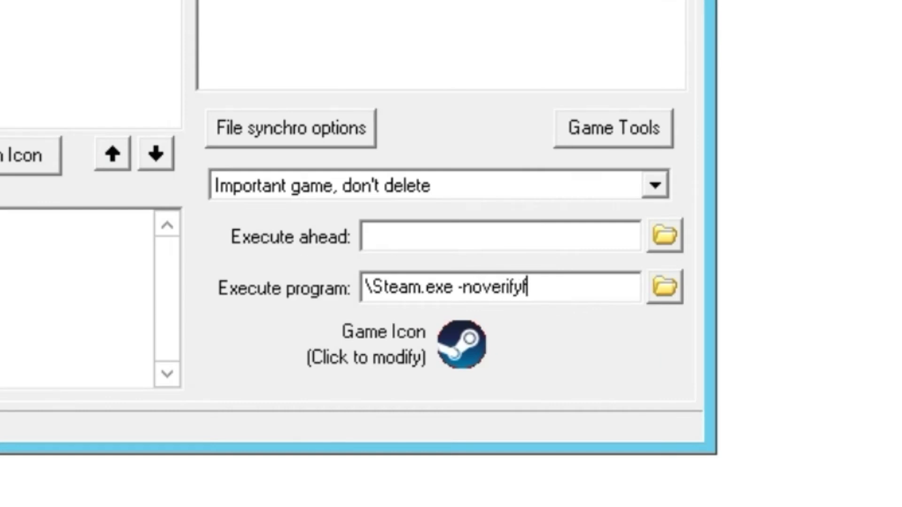
text(iles)
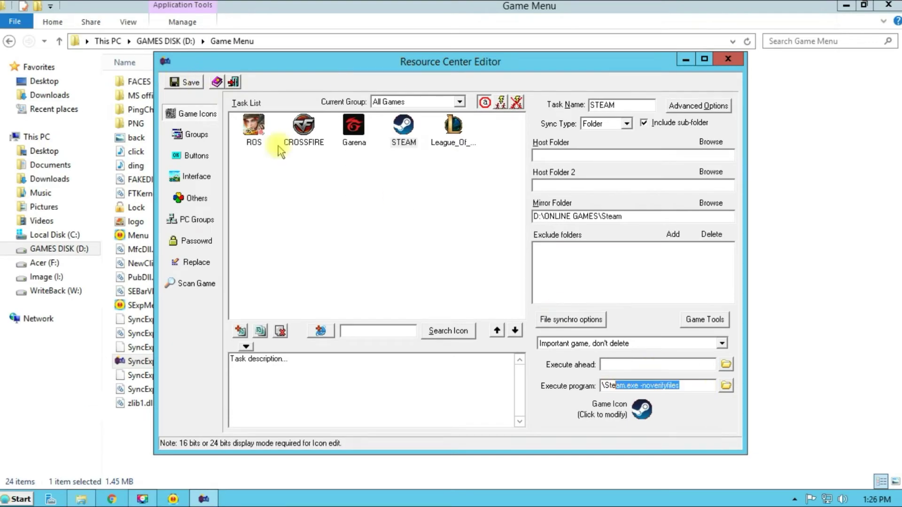
click(728, 59)
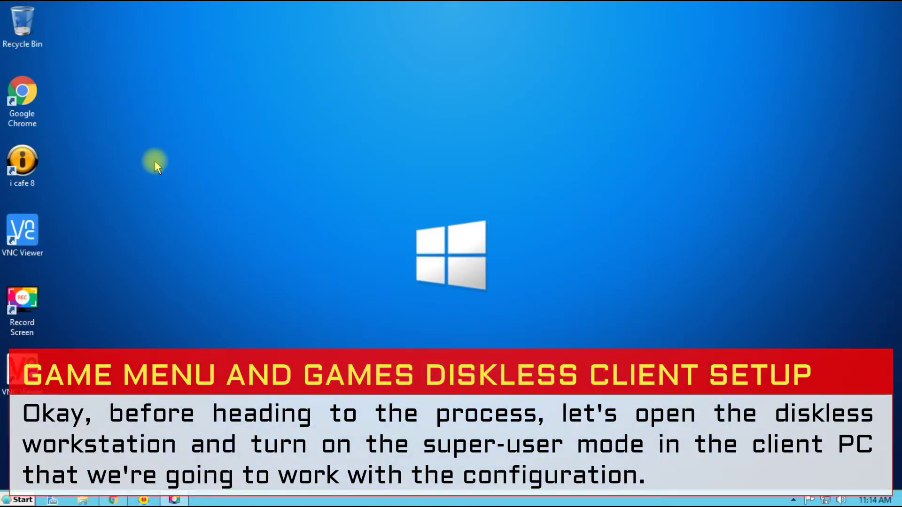
Bring up the options menu for the i cafe 8 shortcut on the client desktop
right_click(39, 162)
Open i cafe 8 from its shortcut and log in to the diskless management console
key(Escape)
right_click(27, 157)
click(80, 167)
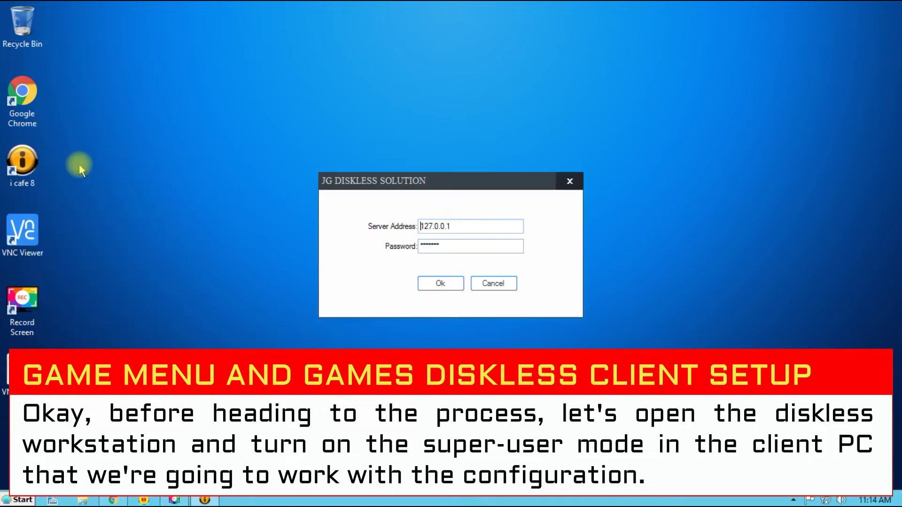
click(458, 284)
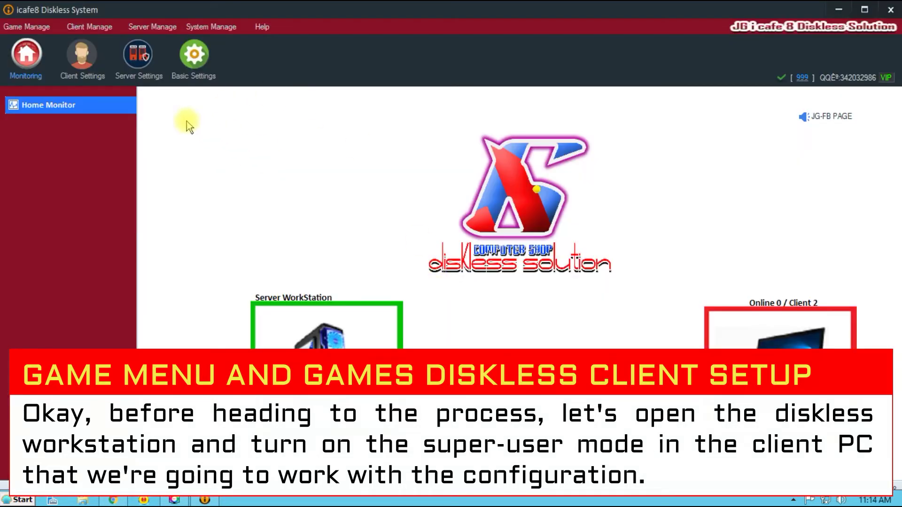
Turn on super mode for client PC-01 from the INSTALLGRAPHICS restore point
click(81, 65)
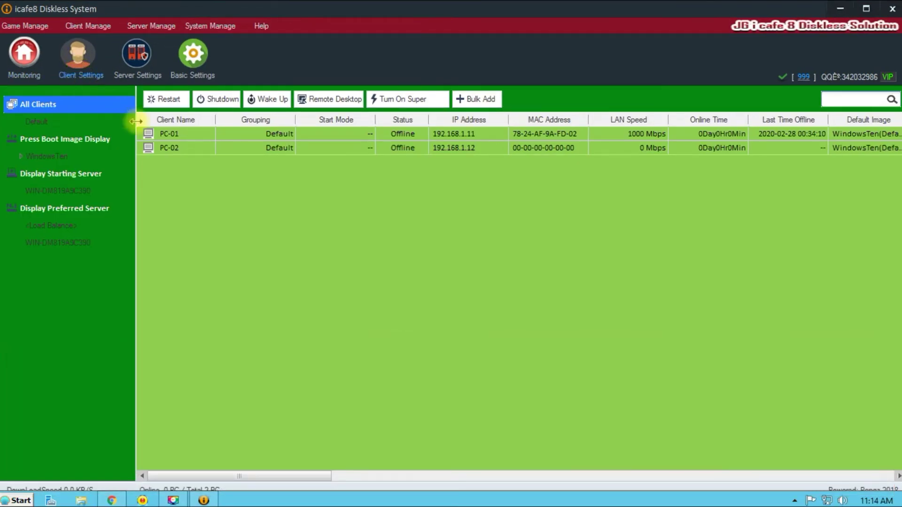
click(289, 135)
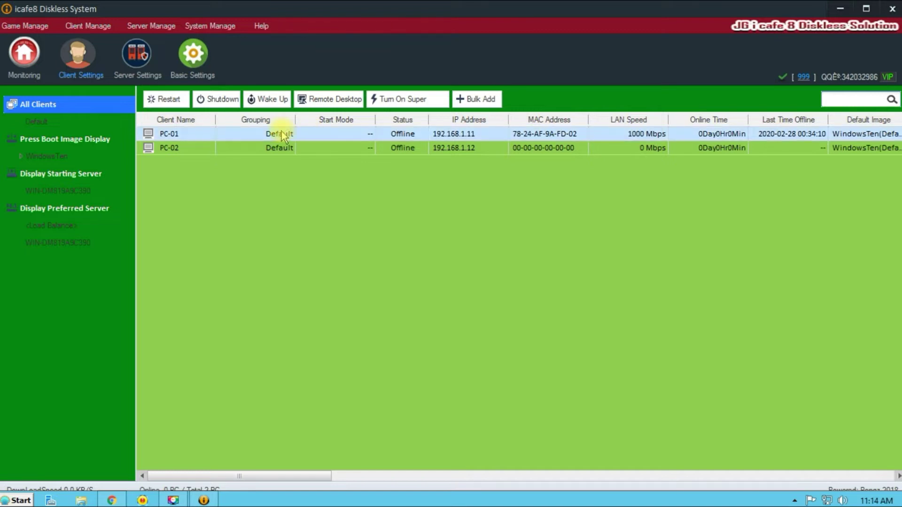
right_click(282, 134)
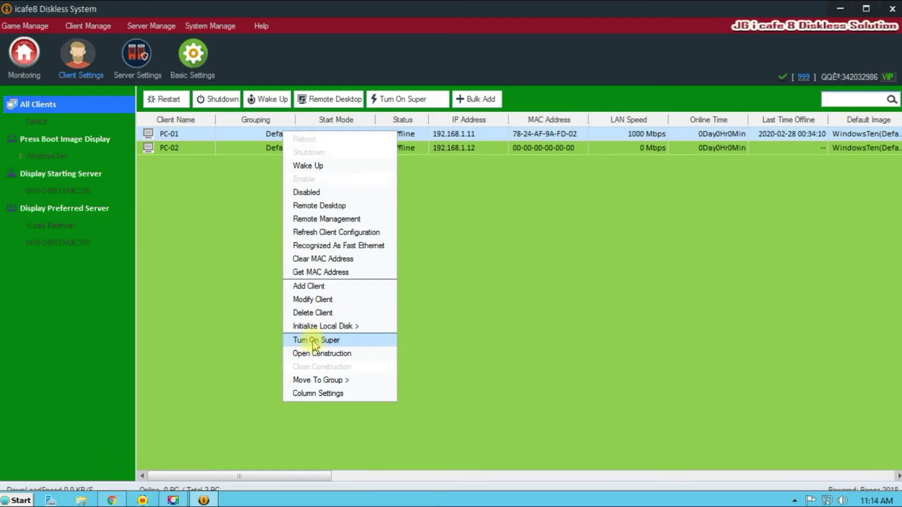
click(314, 341)
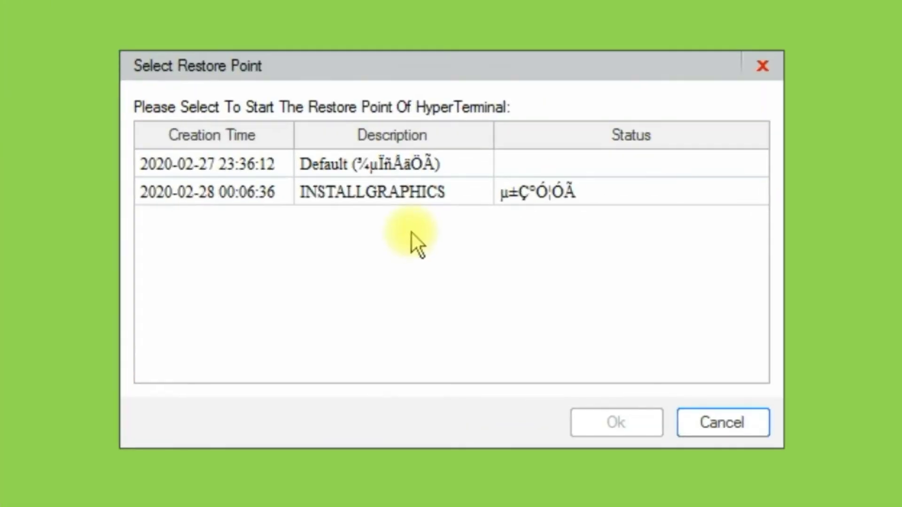
click(421, 255)
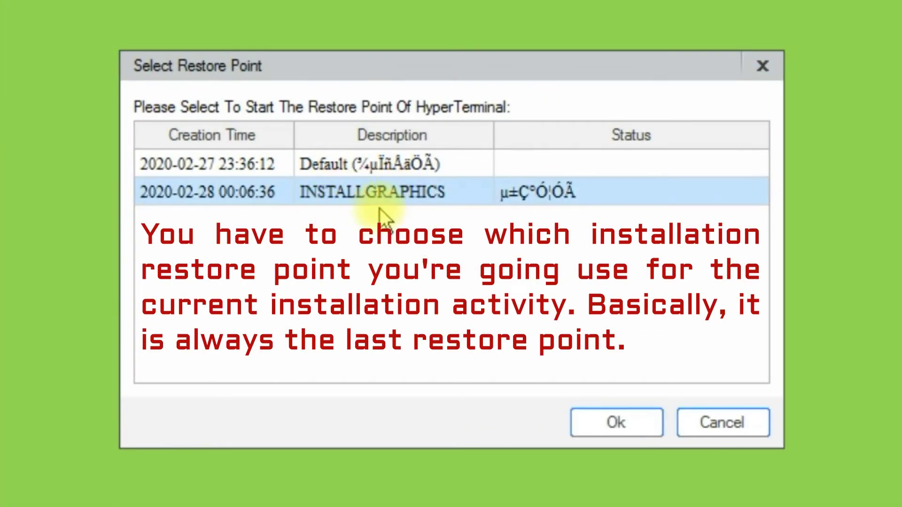
click(600, 431)
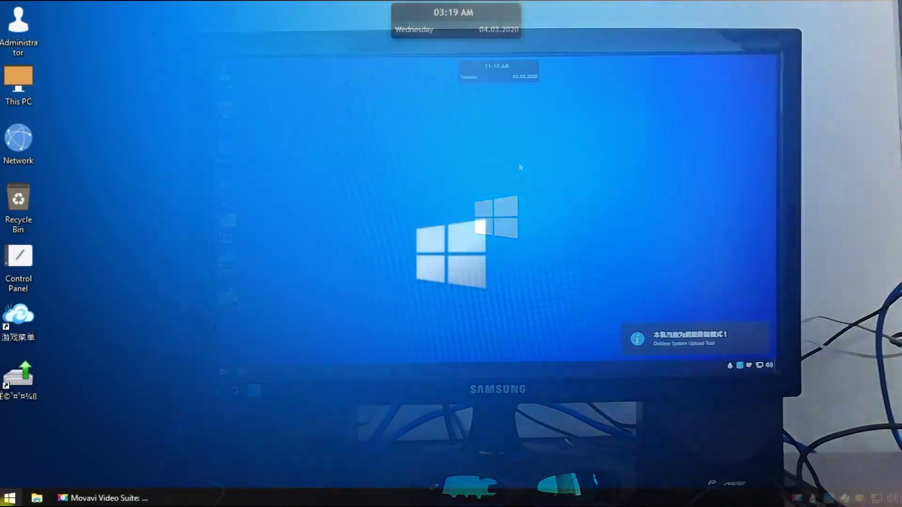
Open the Start menu on the booted client PC's desktop
click(9, 498)
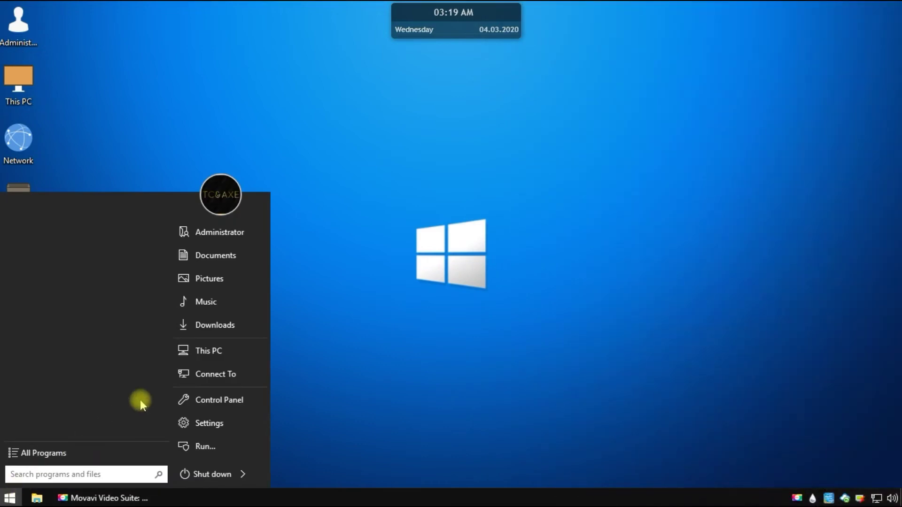
Send a shortcut of D:\Game Menu\Menu.exe to the desktop
click(218, 350)
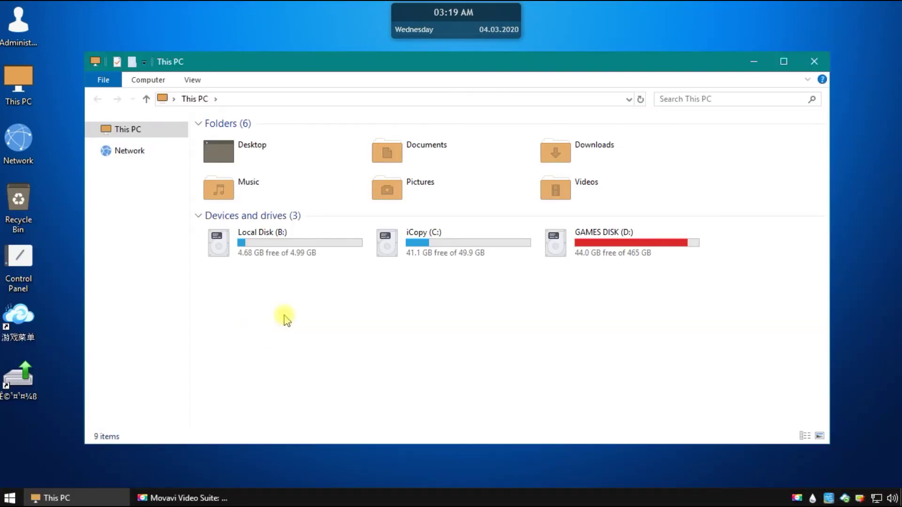
right_click(584, 240)
click(606, 249)
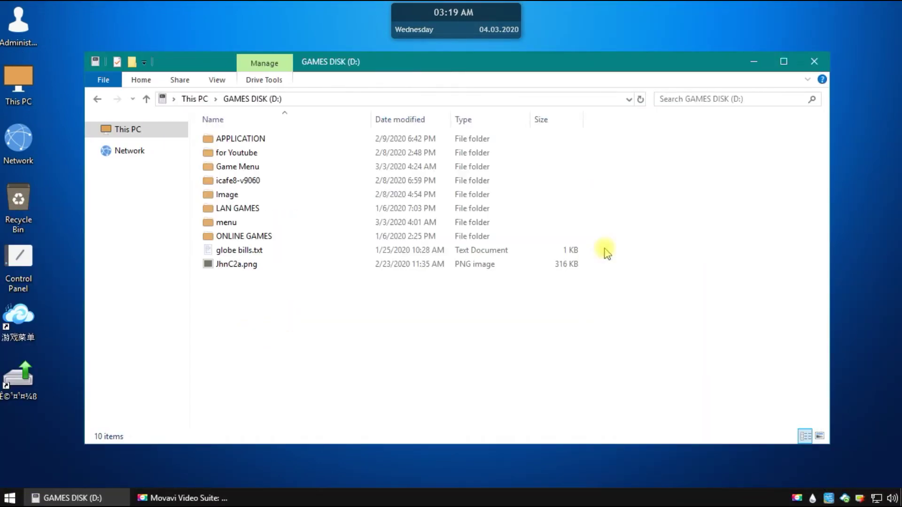
right_click(252, 167)
click(270, 177)
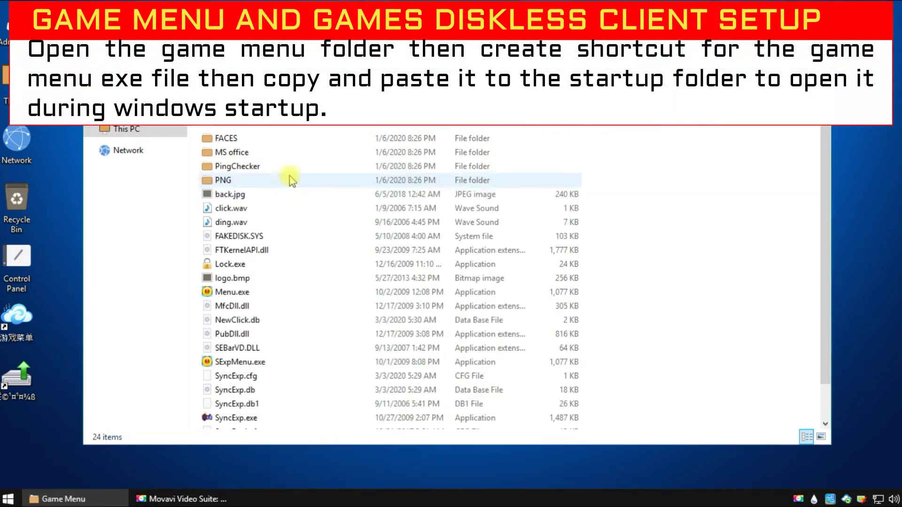
click(229, 293)
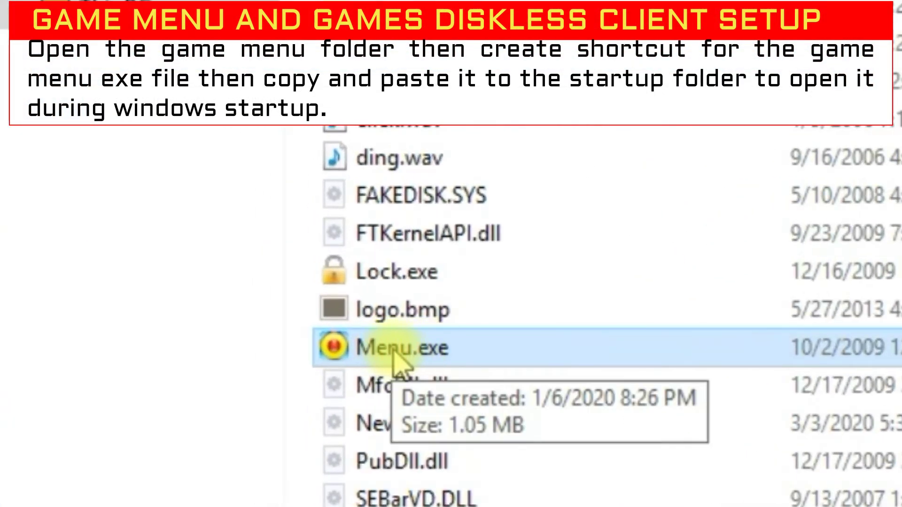
right_click(396, 360)
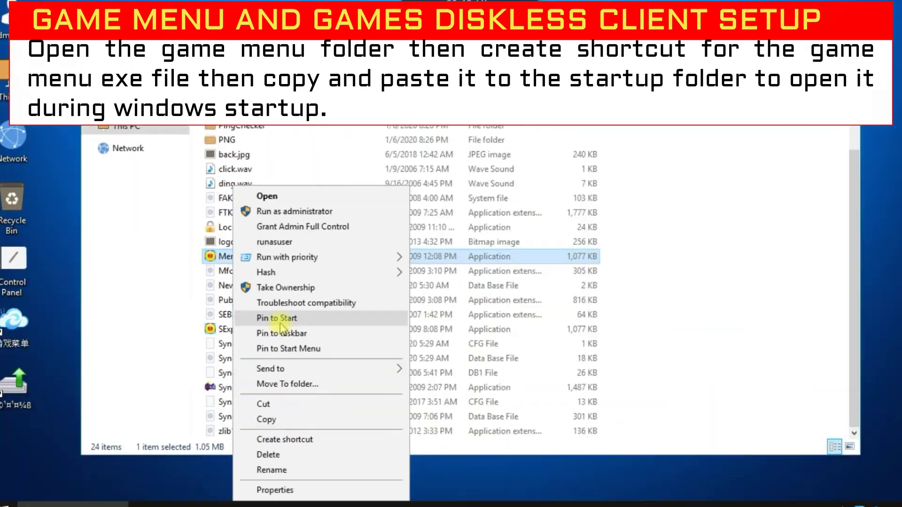
mouse_move(291, 364)
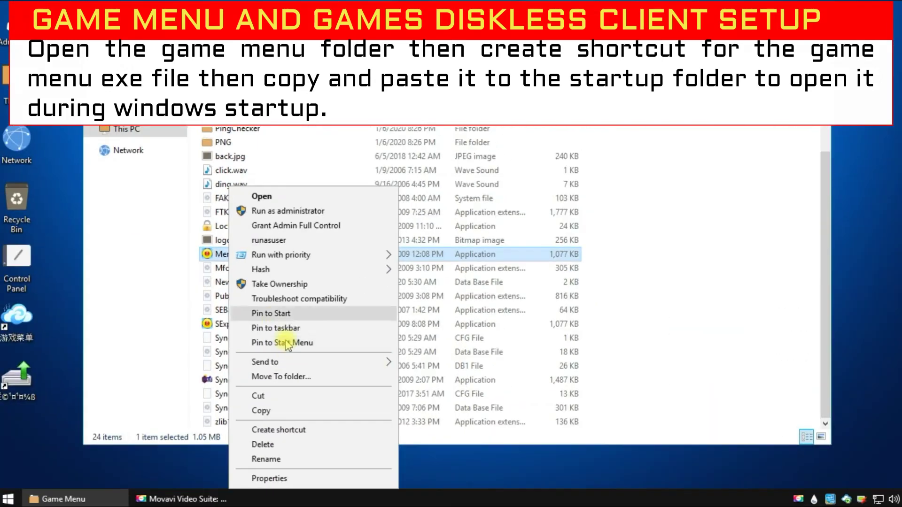
click(432, 378)
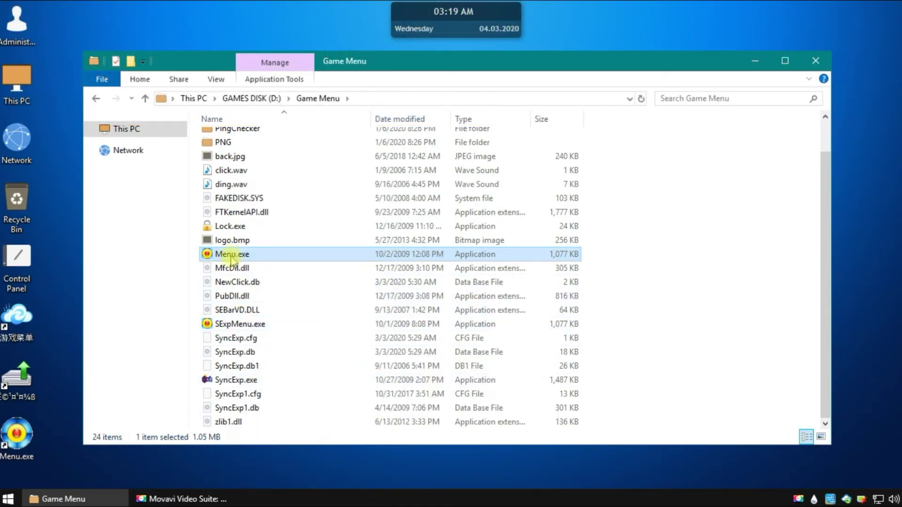
right_click(228, 255)
click(291, 329)
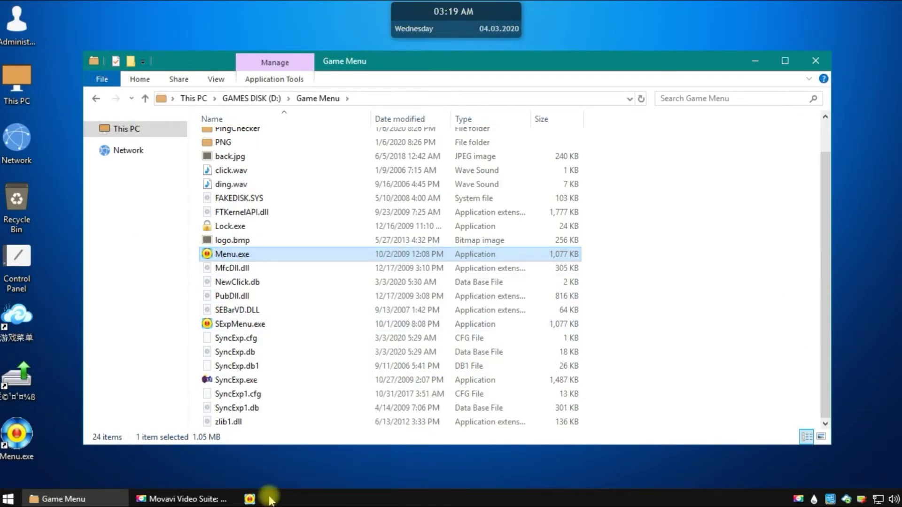
click(813, 58)
Copy the desktop Menu.exe shortcut into the Startup folder
right_click(25, 435)
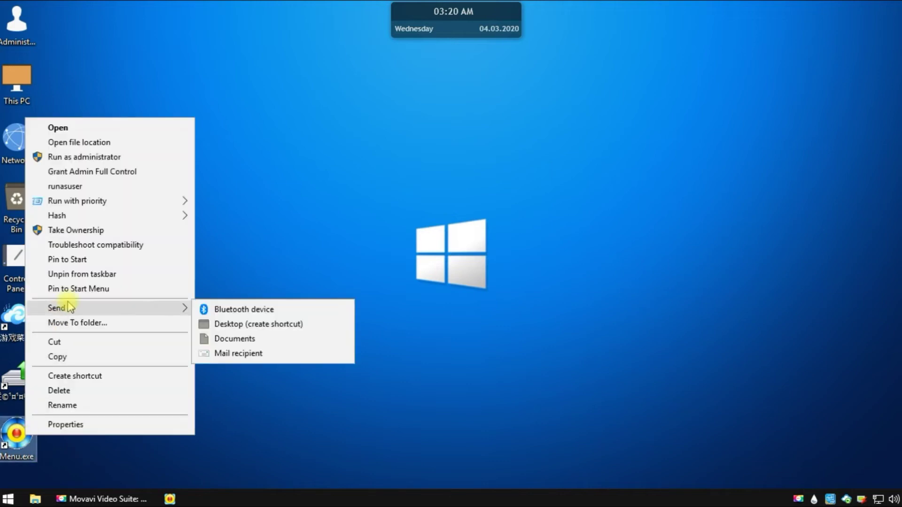
click(57, 357)
click(8, 499)
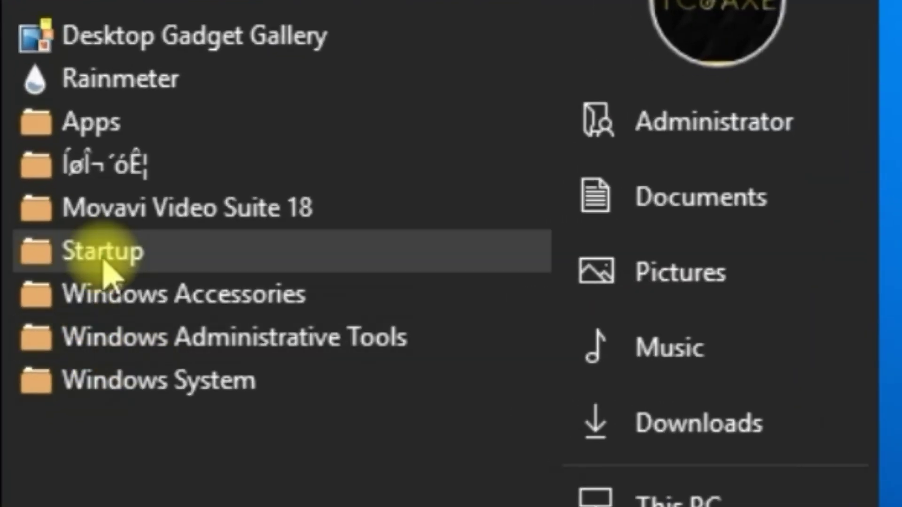
right_click(35, 271)
click(228, 368)
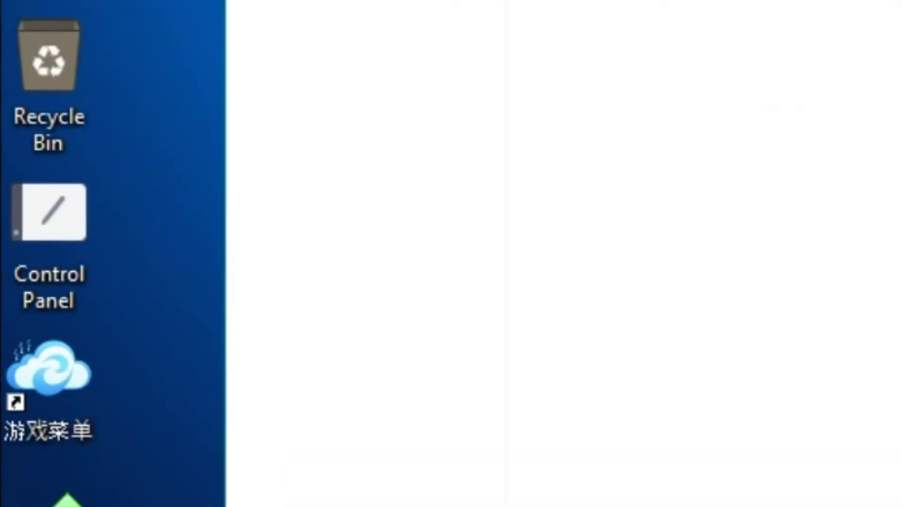
right_click(331, 181)
click(352, 268)
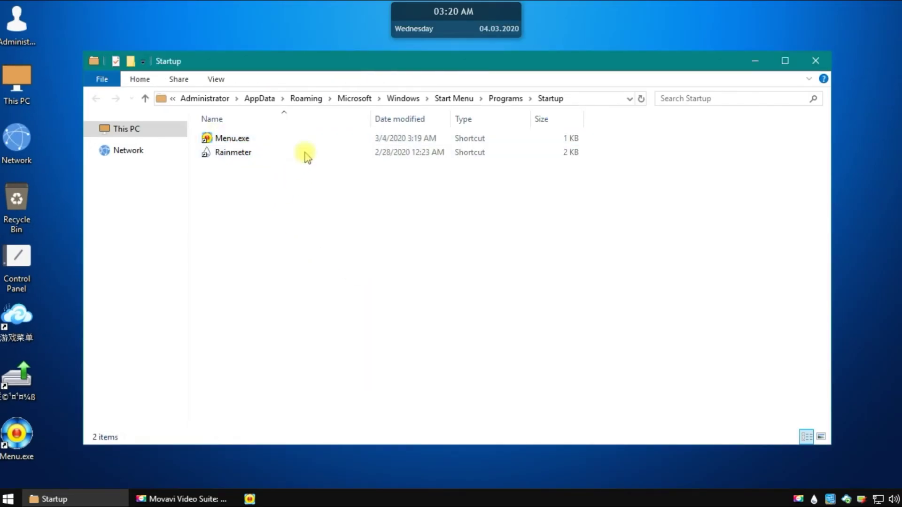
click(825, 63)
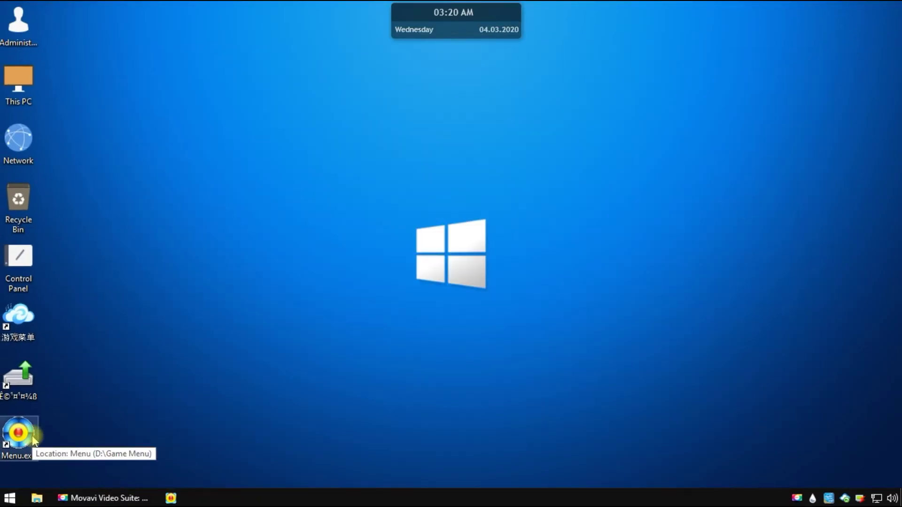
right_click(32, 435)
Start the ROG game menu and launch League of Legends through Garena
click(113, 113)
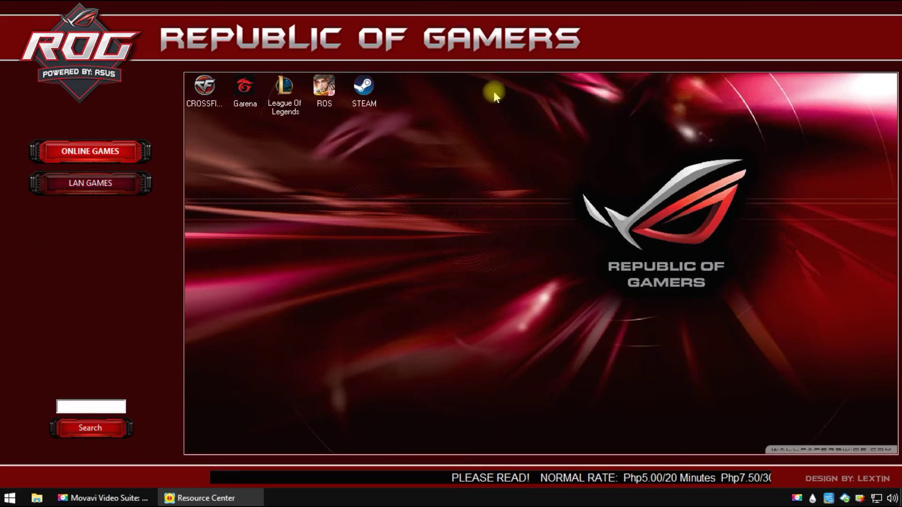
right_click(278, 94)
click(276, 93)
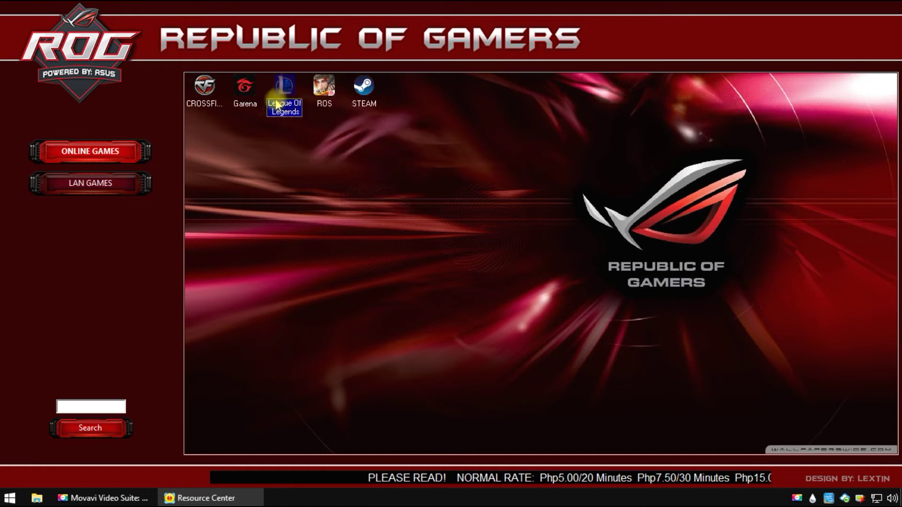
right_click(278, 95)
click(306, 121)
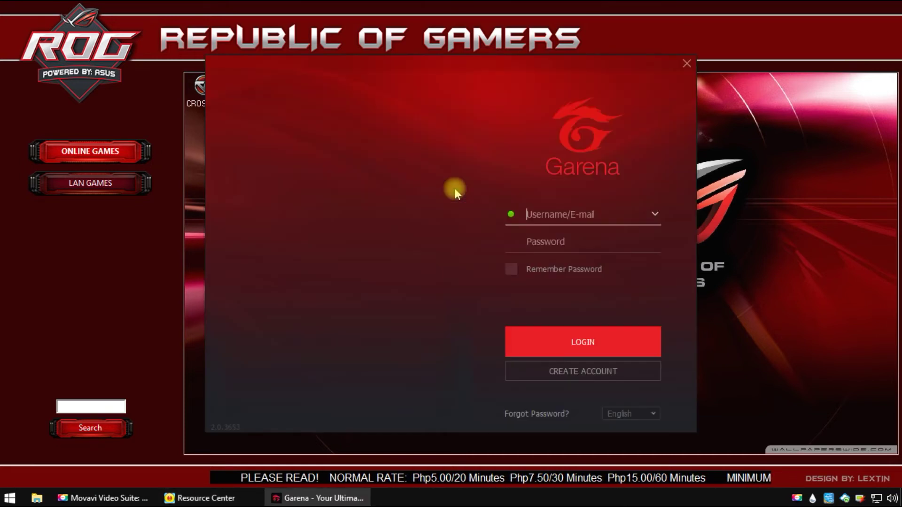
Sign in to Garena with the account username and password
key(Tab)
text(************)
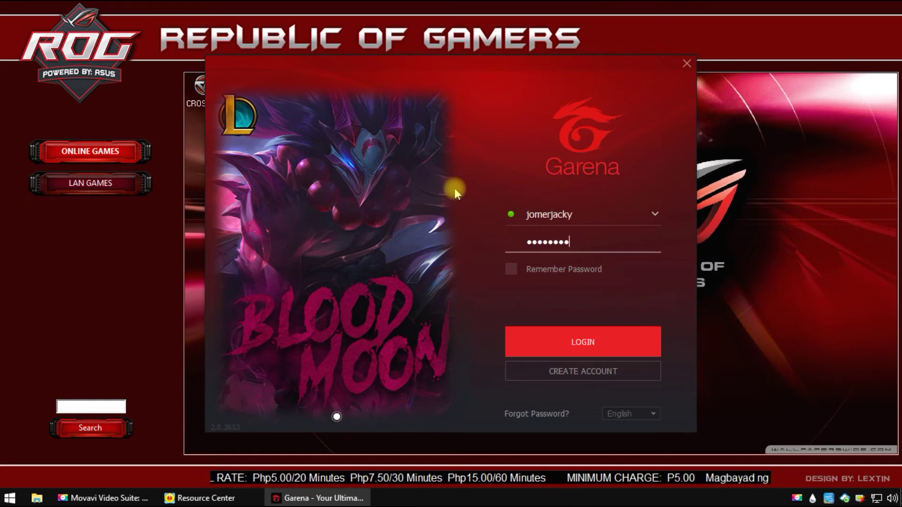
key(Return)
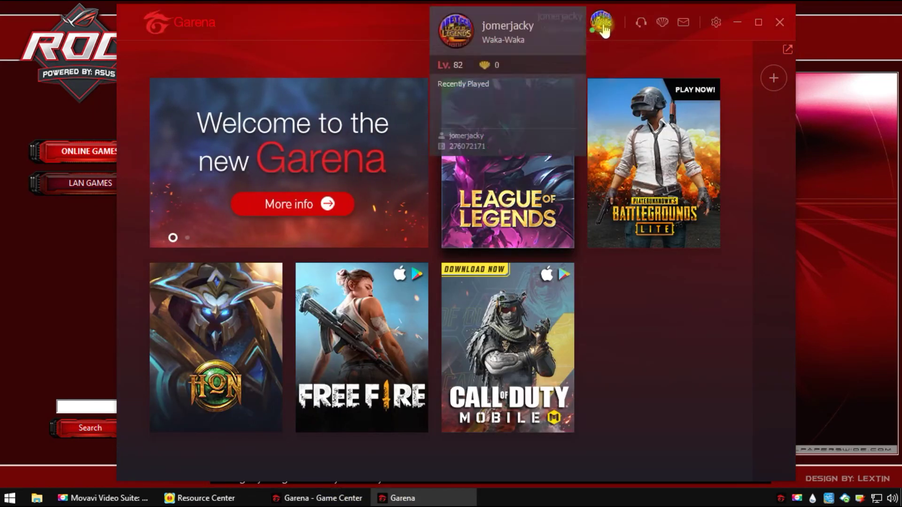
click(604, 29)
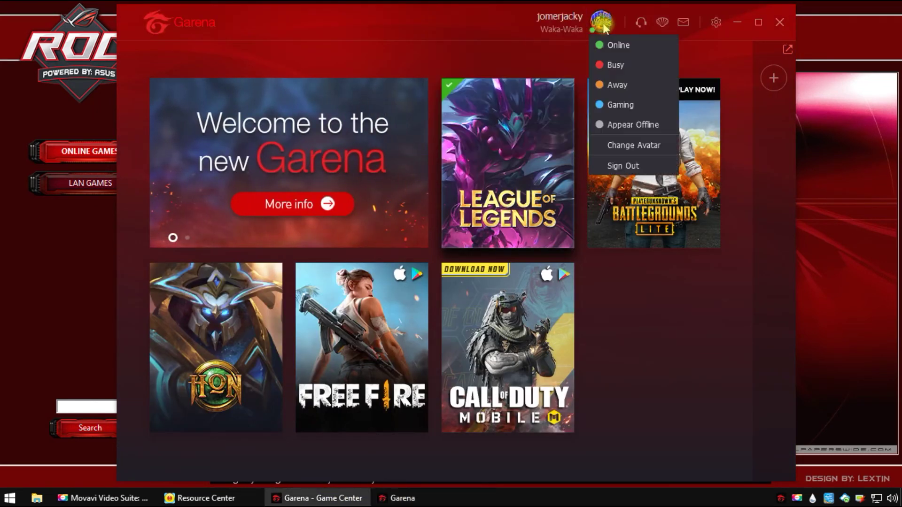
click(500, 141)
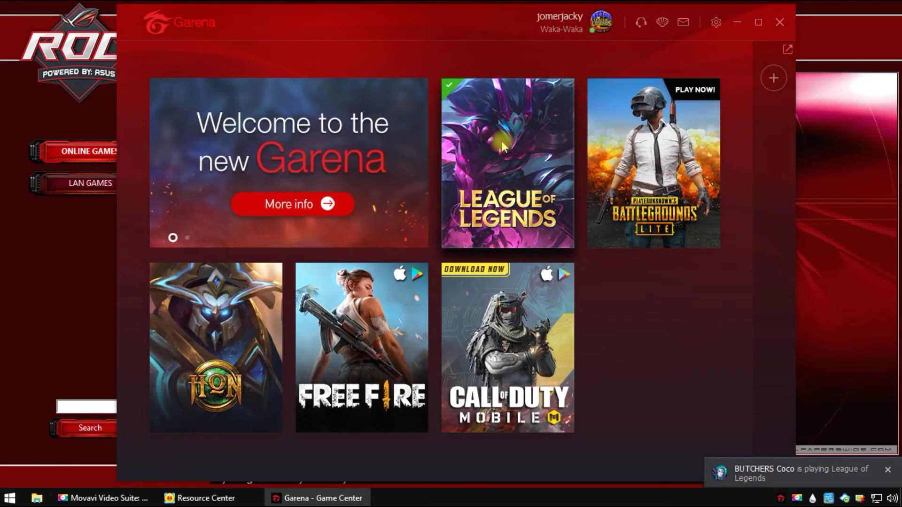